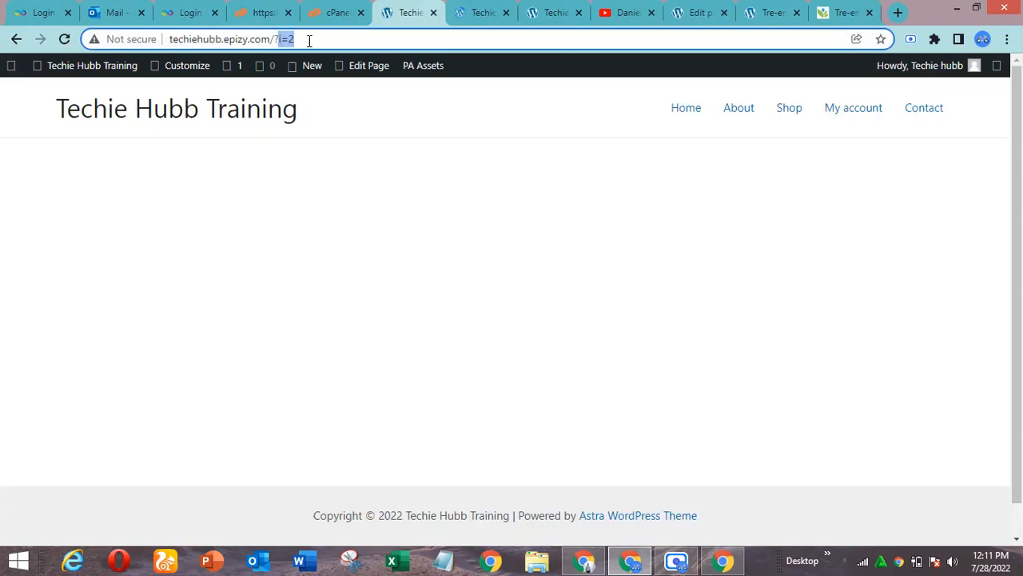
Go to the site's WordPress admin dashboard at techiehubb.epizy.com/wp-admin/
type("wp")
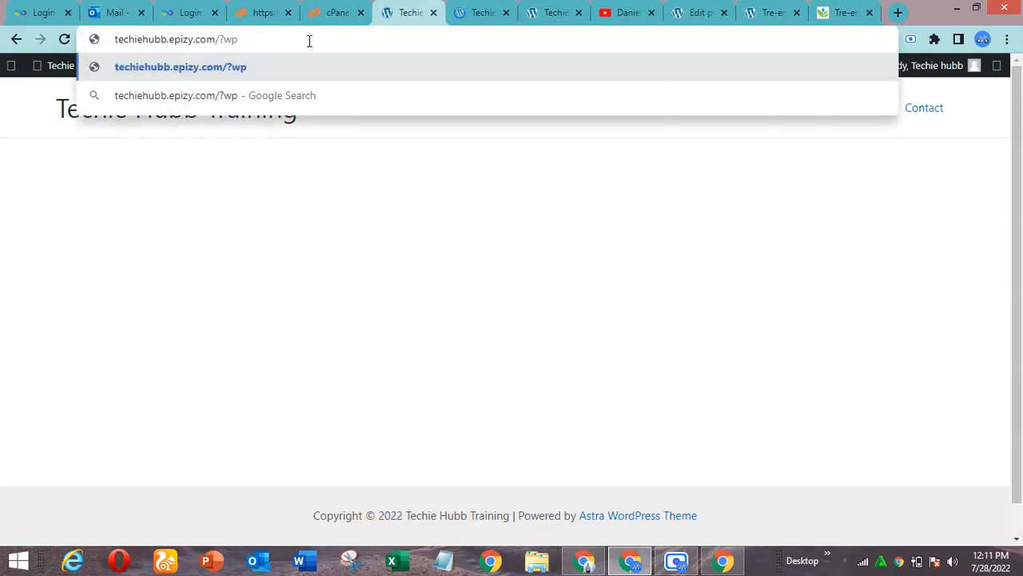
type("-as")
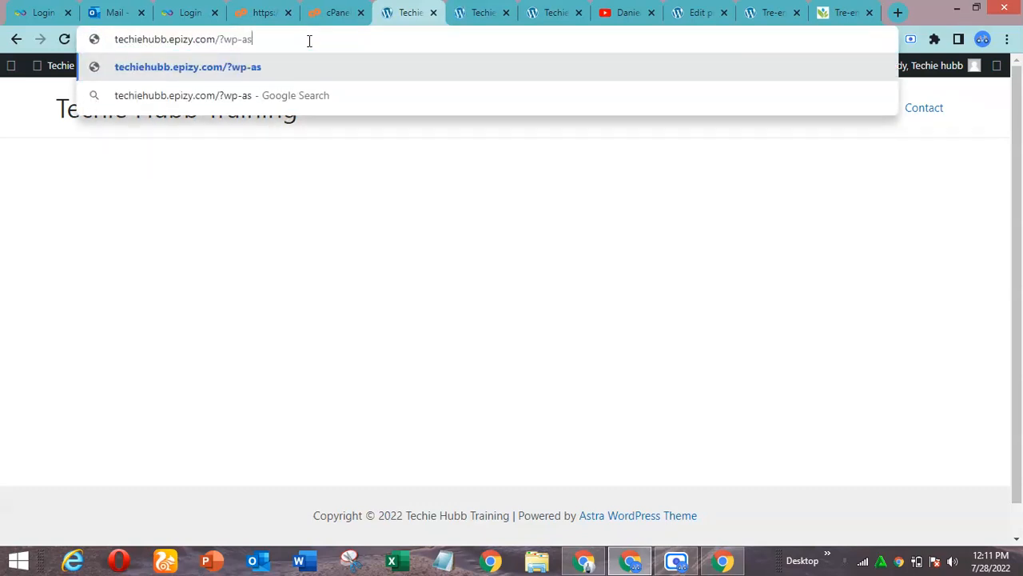
key("BackSpace")
key("BackSpace")
key("BackSpace")
key("BackSpace")
key("BackSpace")
key("BackSpace")
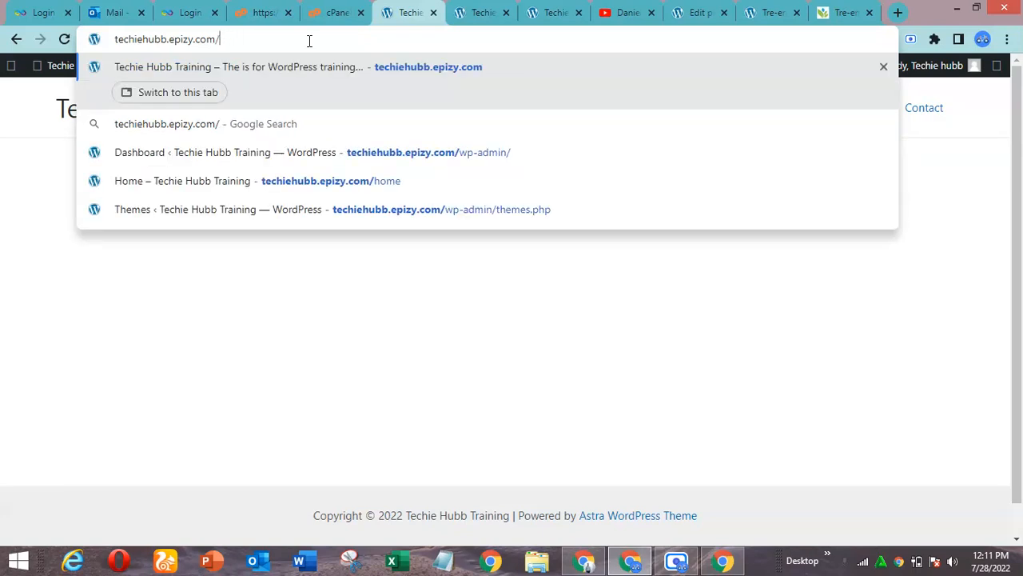
type("wp-")
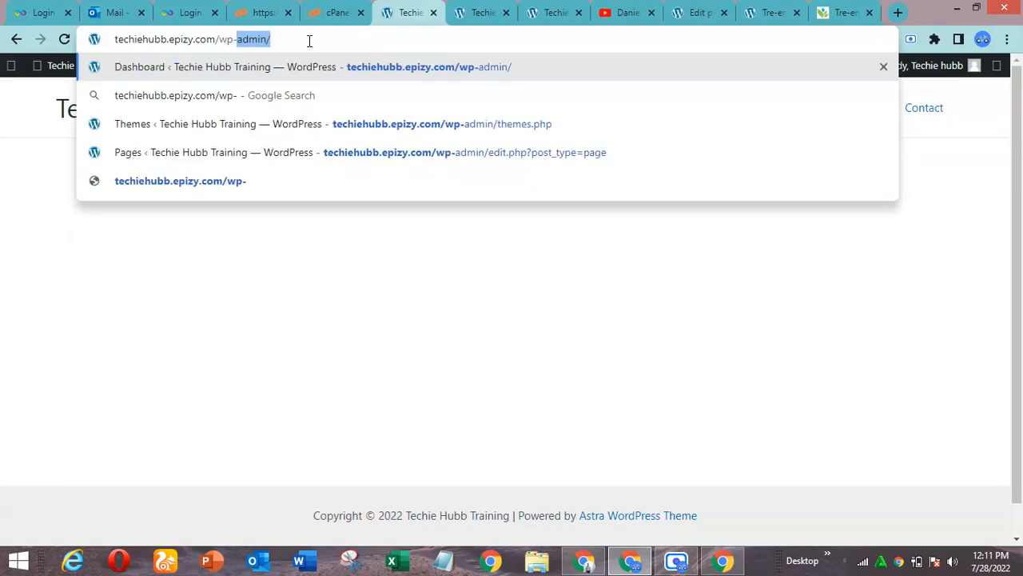
key("Return")
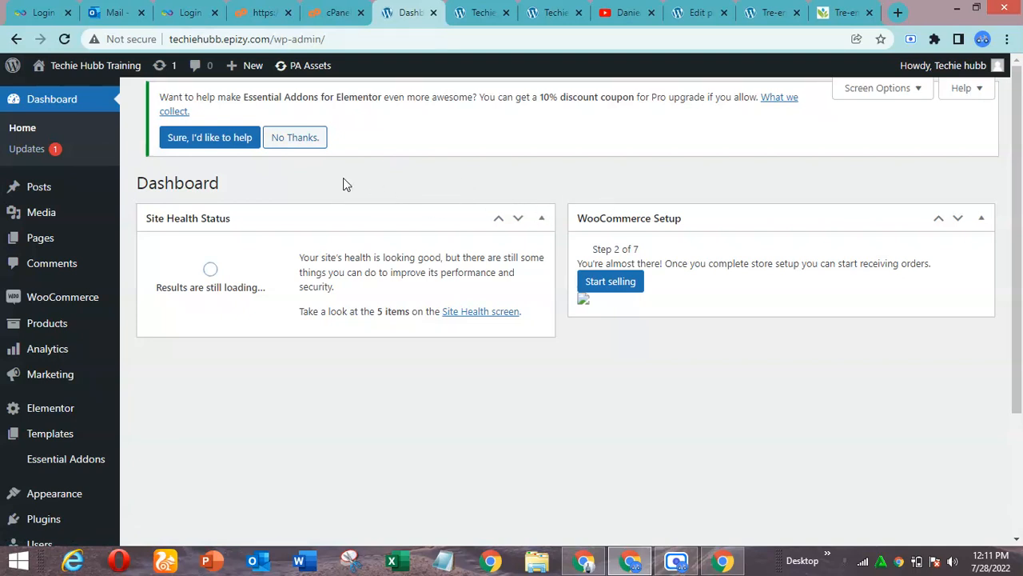
Go to the store's product list in the WordPress admin and reload the page
left_click(50, 326)
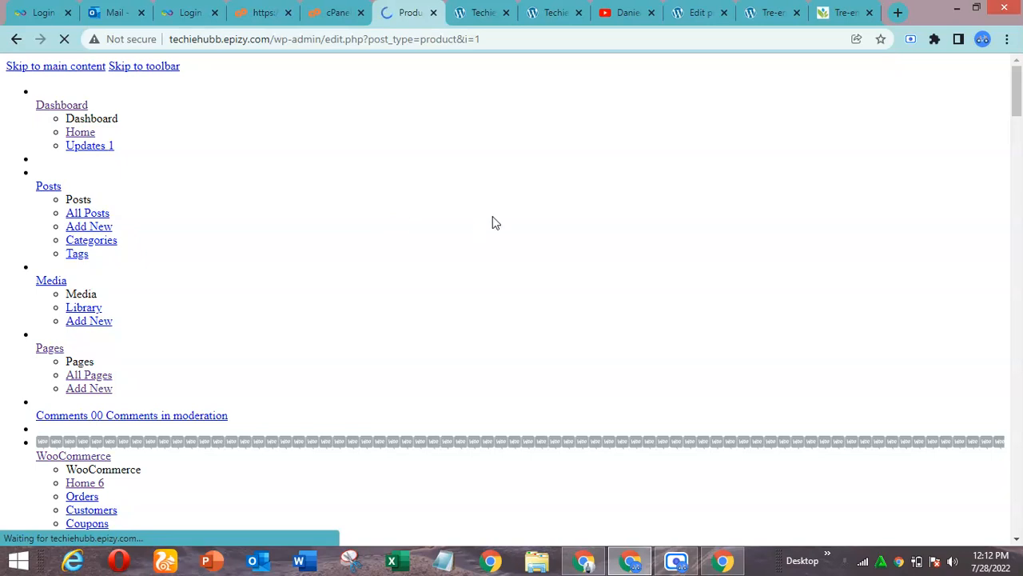
key("F5")
left_click(677, 559)
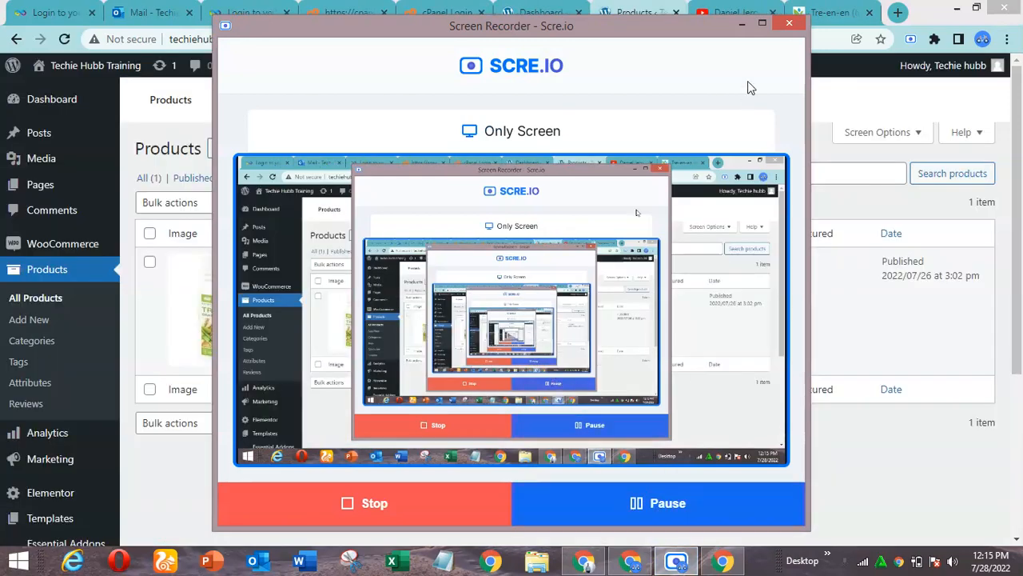
left_click(744, 26)
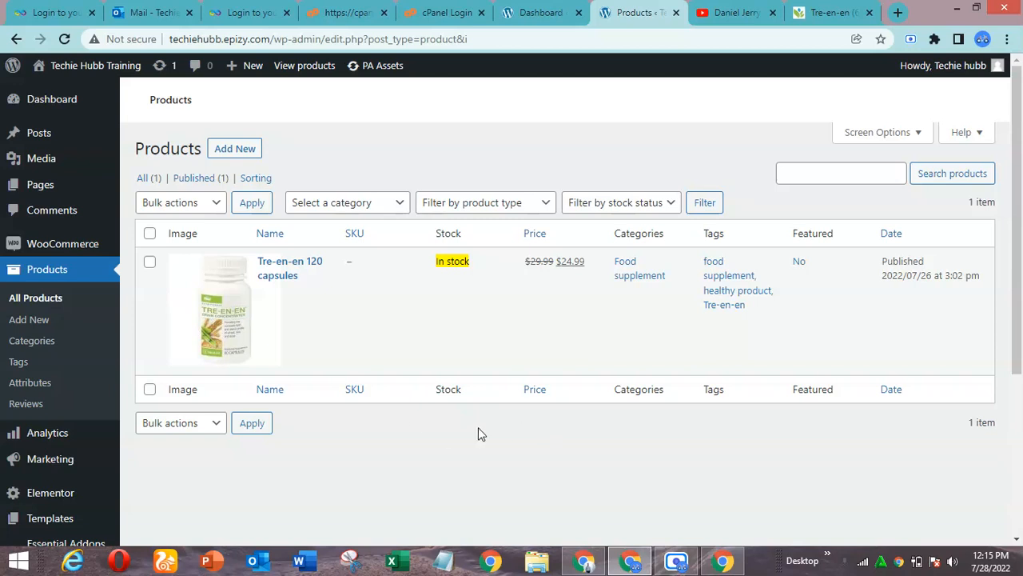
Open the Add new product page in a separate tab and reload it with the trailing "=1" removed from its address
middle_click(235, 150)
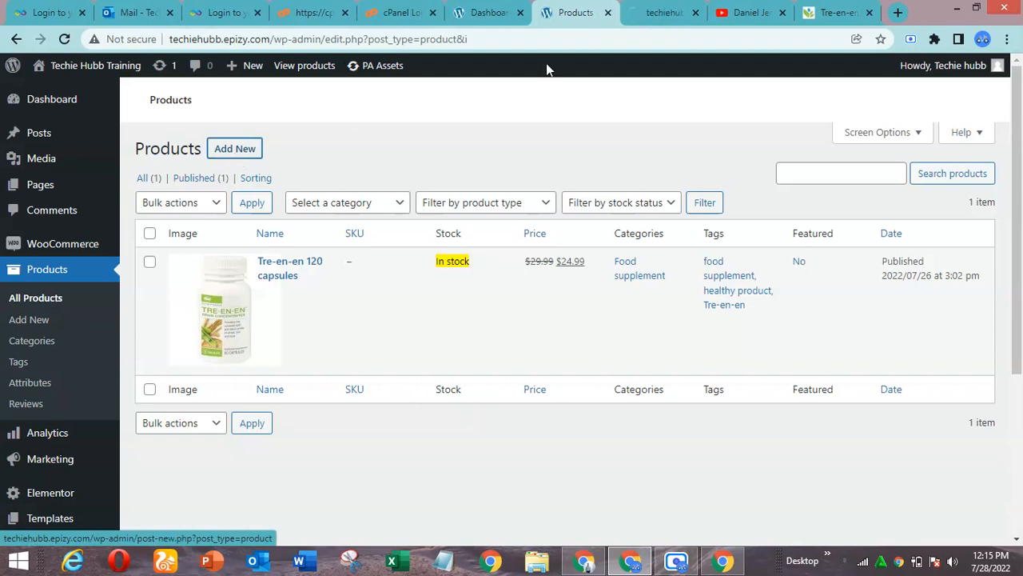
left_click(657, 10)
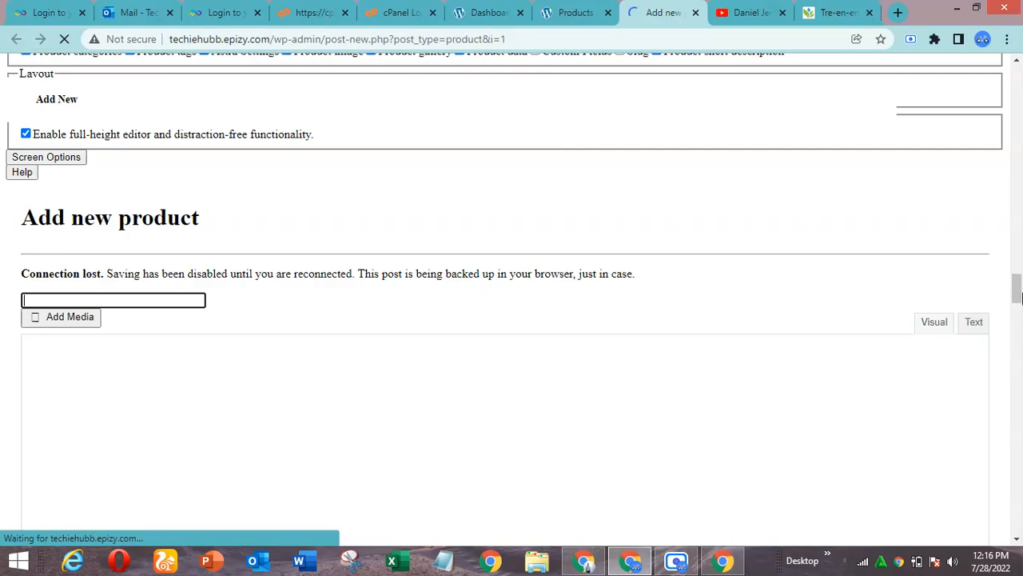
left_click_drag(1016, 288, 1020, 32)
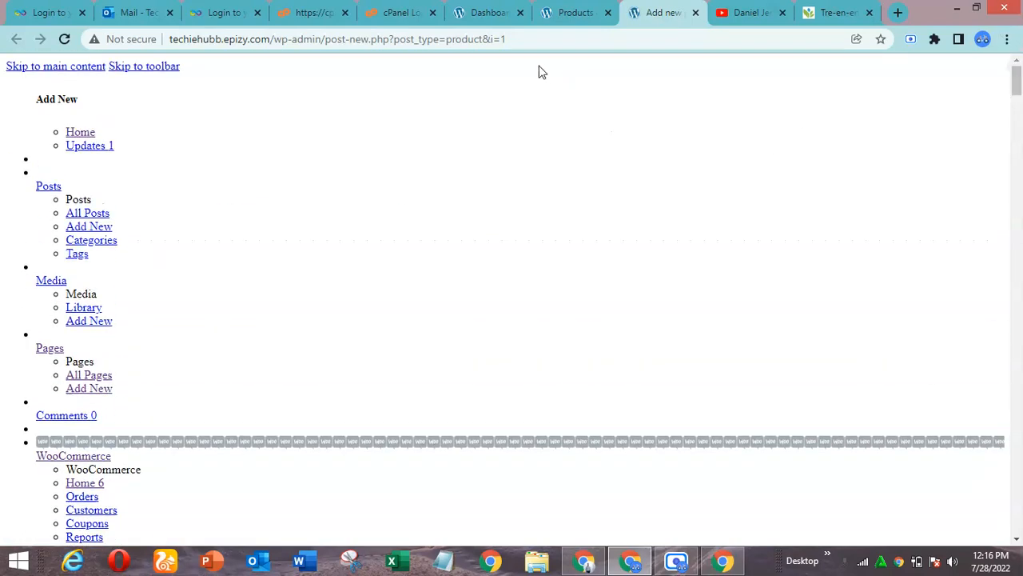
left_click(496, 39)
left_click_drag(496, 39, 514, 39)
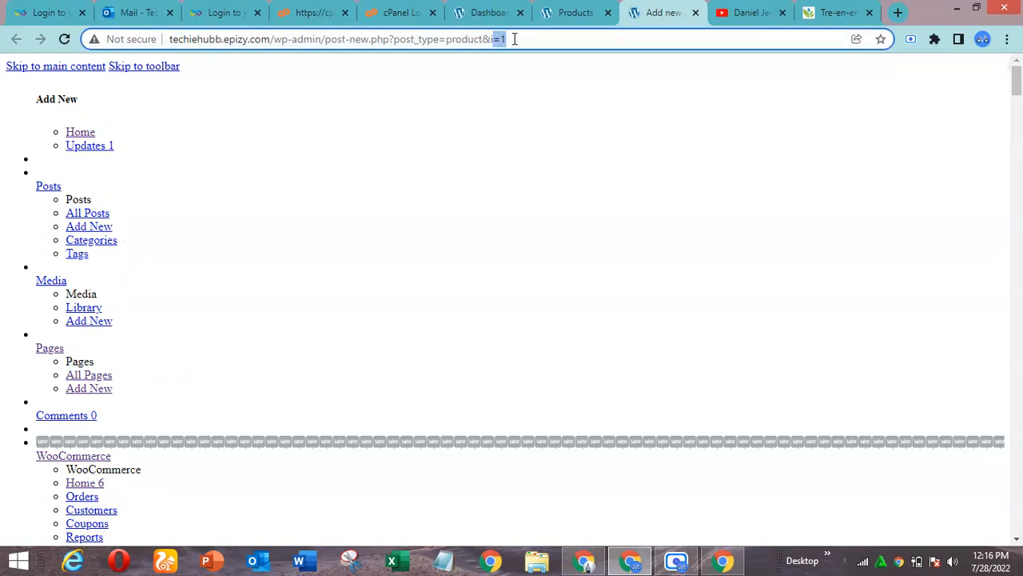
key("BackSpace")
key("Return")
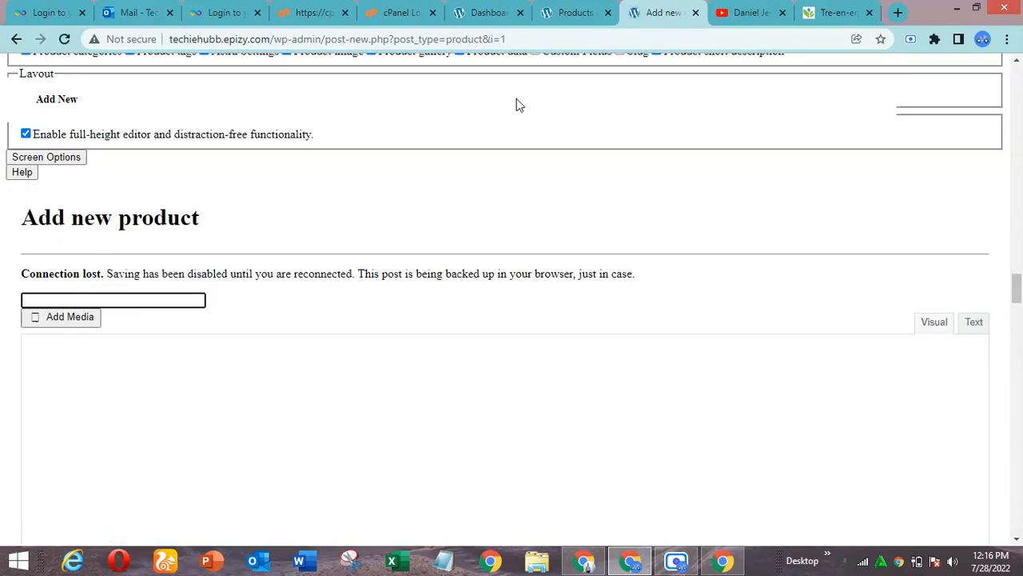
left_click(676, 560)
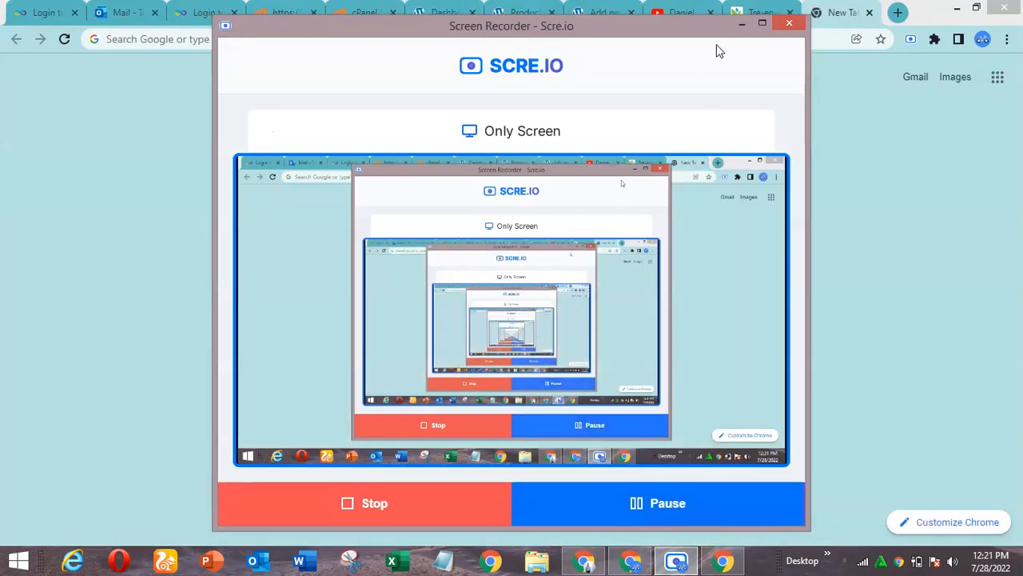
left_click(742, 26)
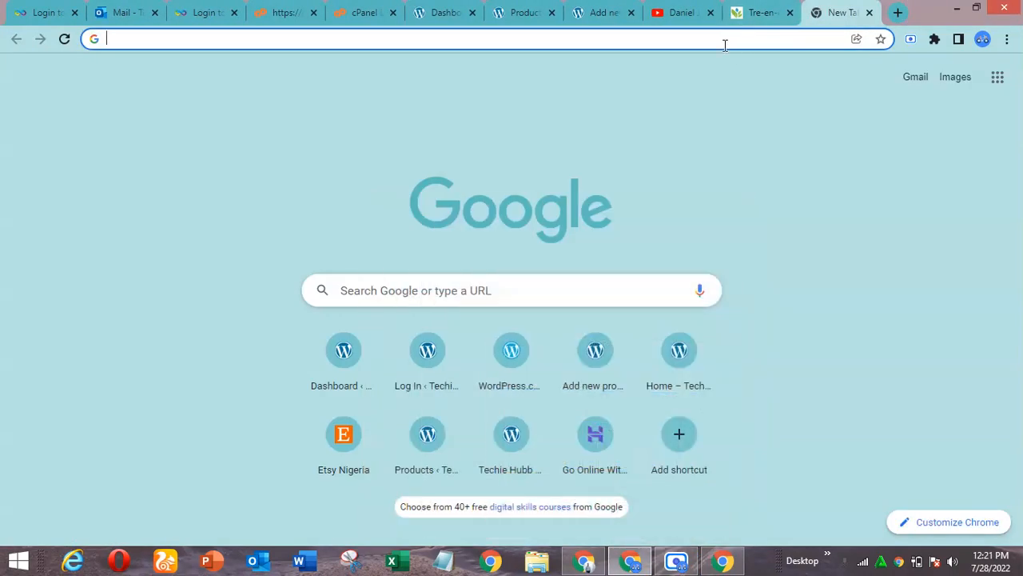
Search Google for "ecommerce website template design sample"
left_click(725, 41)
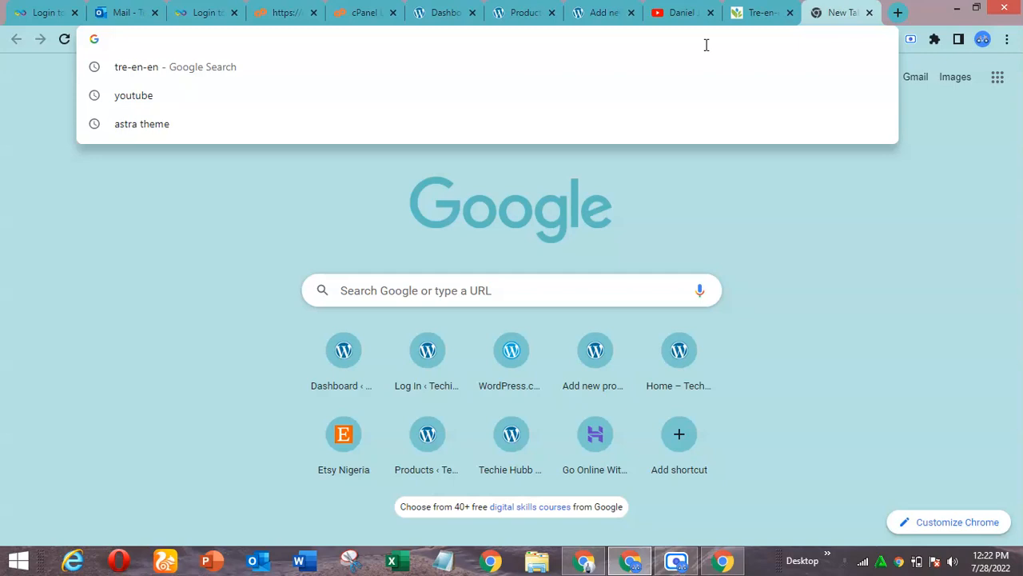
type("eco")
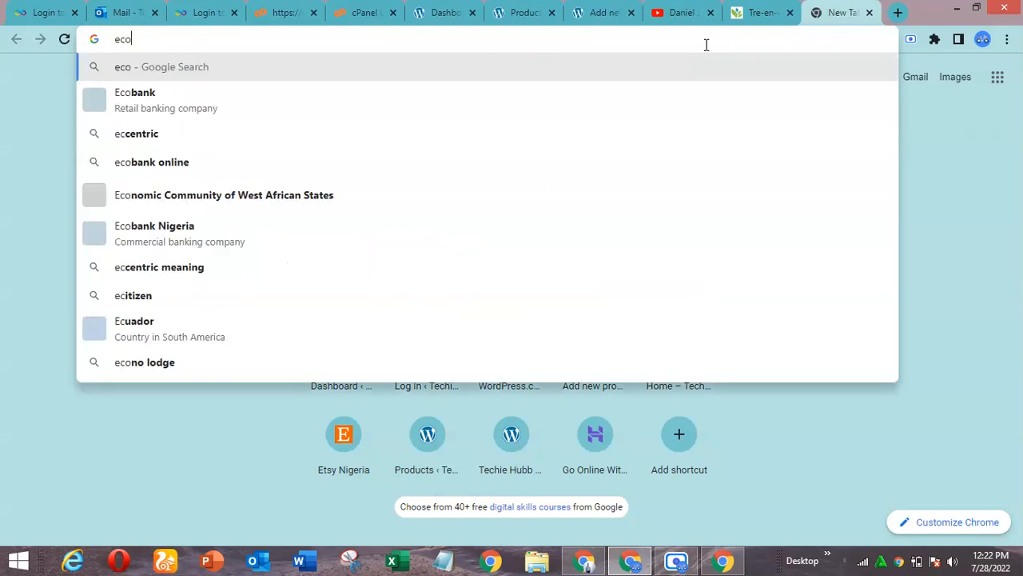
type("mmerce ")
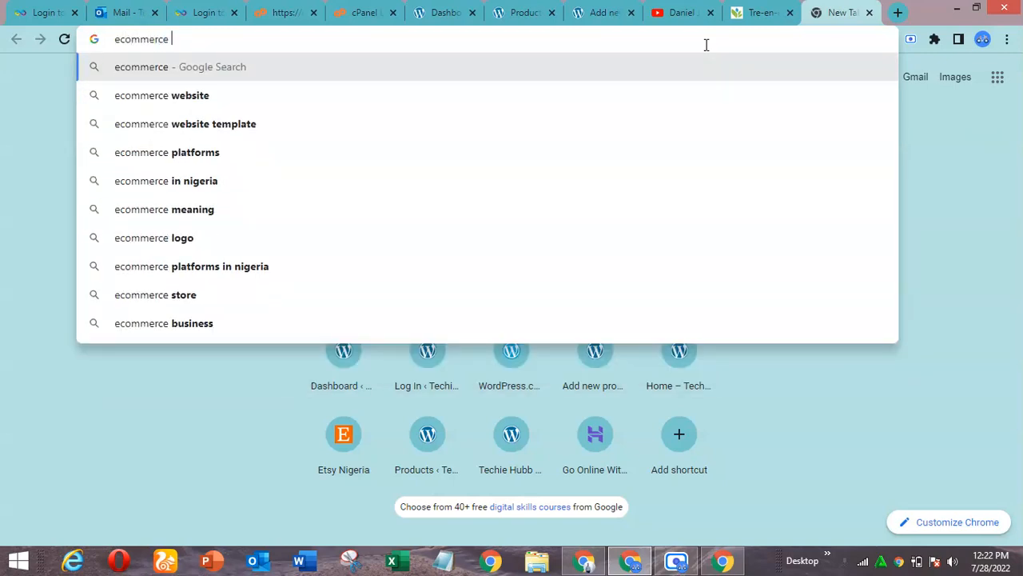
type("web")
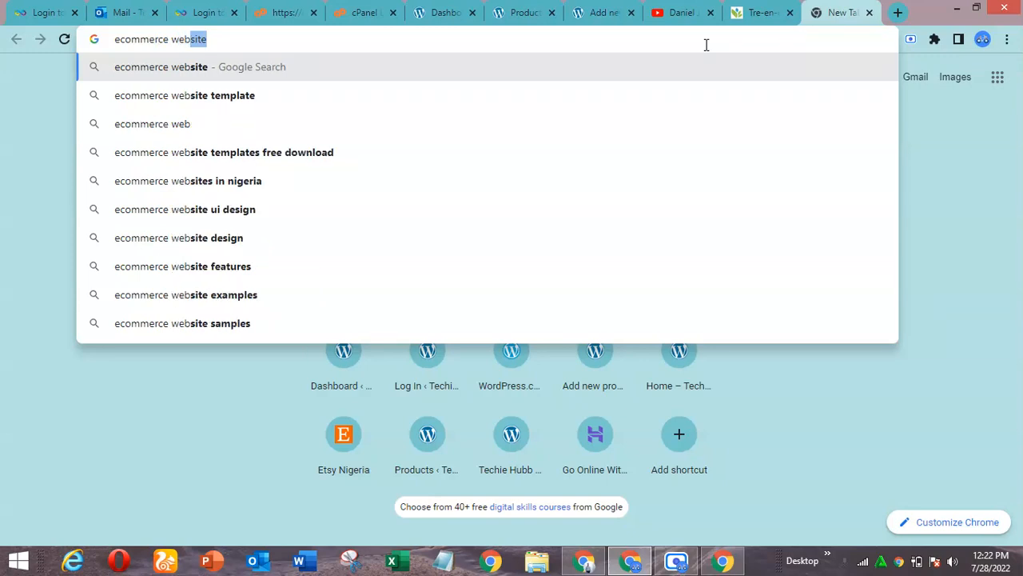
type("site t")
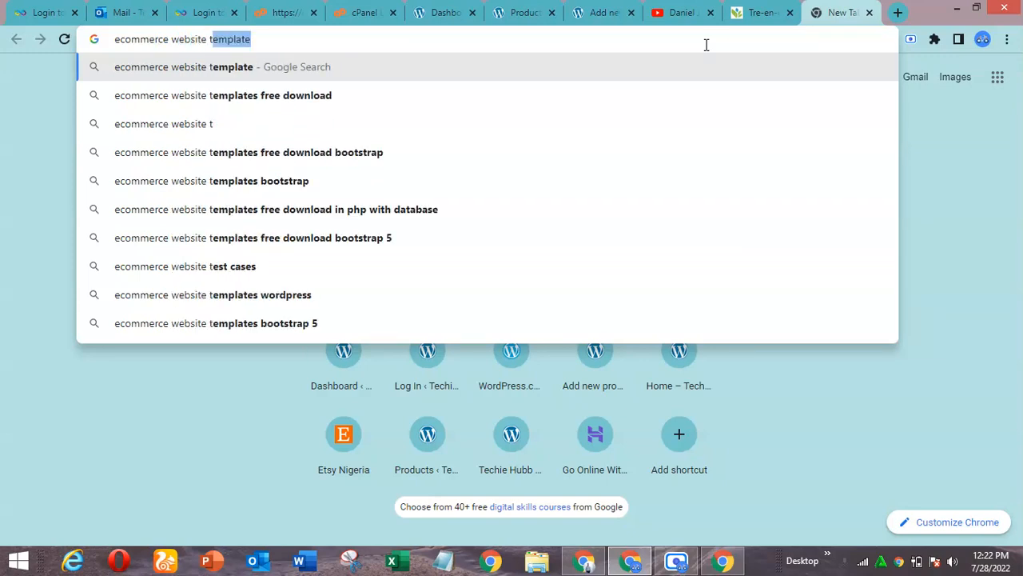
type("emplate des")
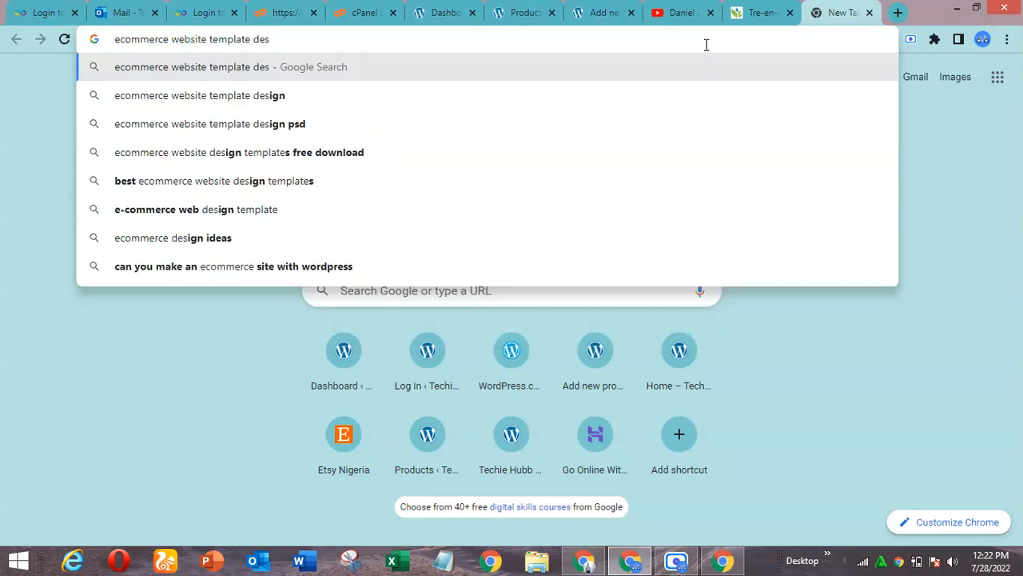
type("ign =")
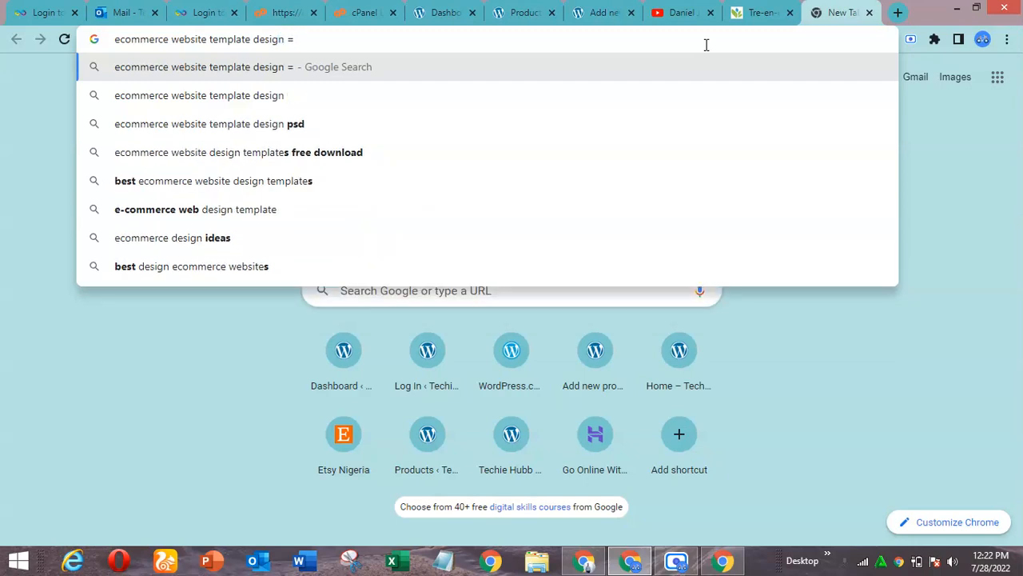
key("BackSpace")
key("BackSpace")
type("samplw")
key("BackSpace")
type("e")
key("Return")
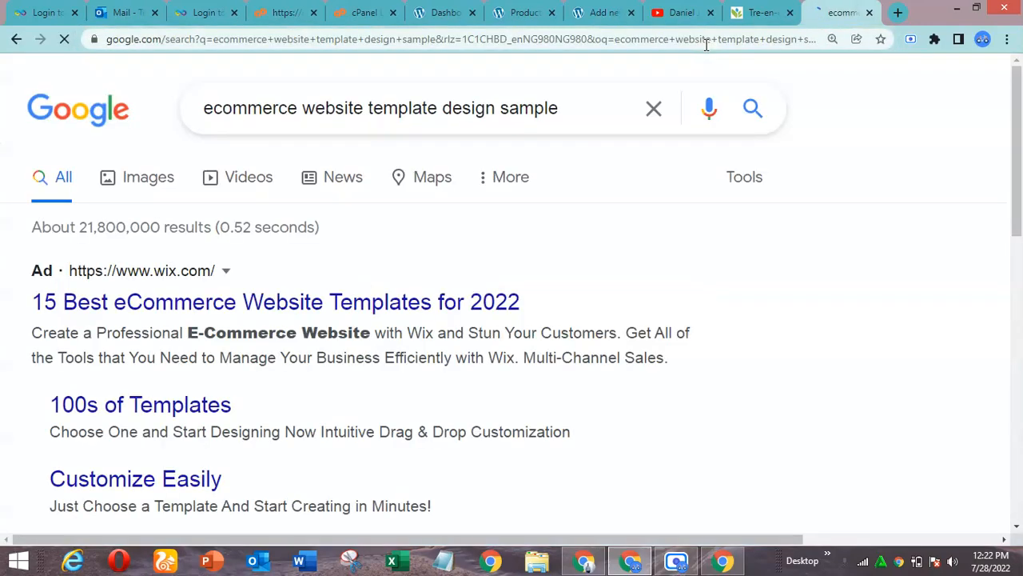
Open the Envato Tuts+ article "24 Best eCommerce Website Templates: Updated for 2022" from the search results
left_click_drag(1020, 109, 1019, 186)
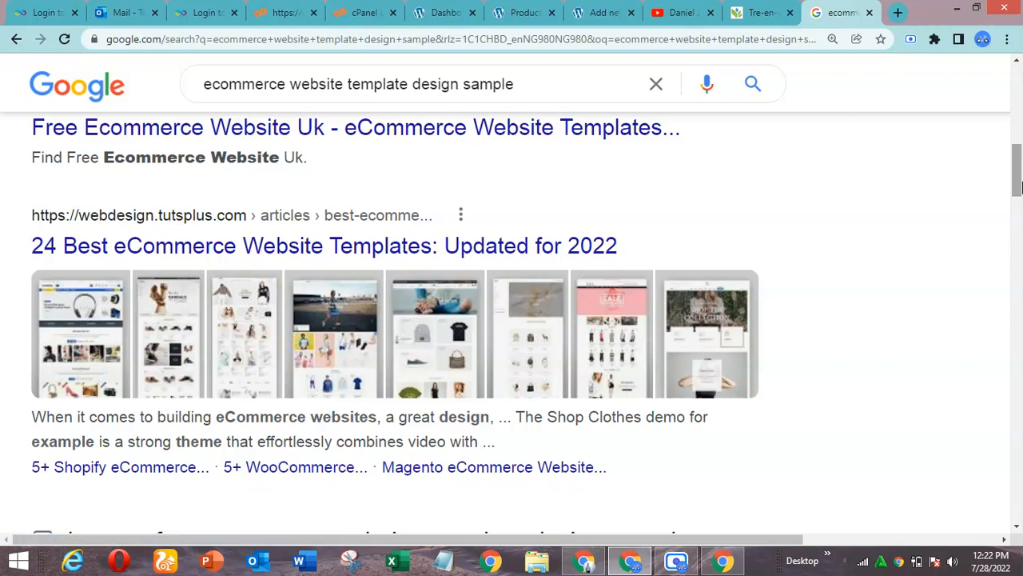
left_click(536, 247)
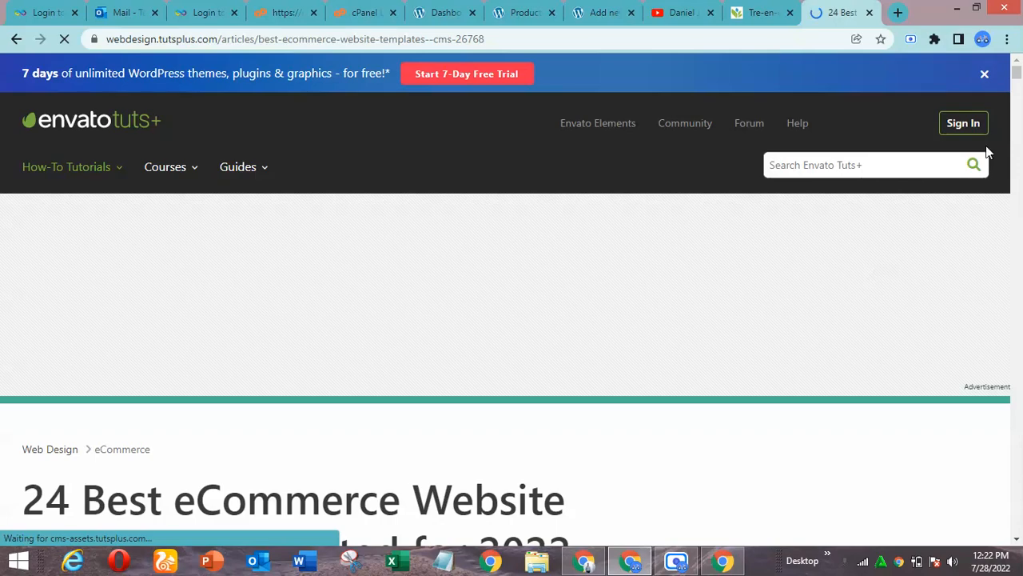
Examine the article's Shopify eCommerce templates, including the Porto, Shella and Wokiee descriptions and sample page layouts
left_click(1020, 138)
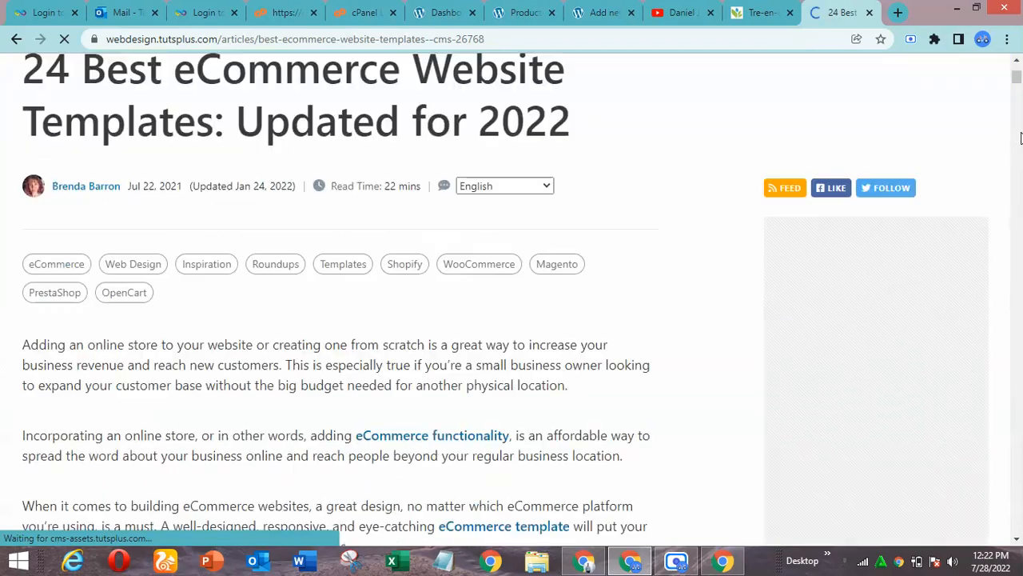
left_click(1017, 70)
mouse_move(1018, 70)
left_mouse_down()
mouse_move(1018, 99)
mouse_move(1019, 61)
left_mouse_up()
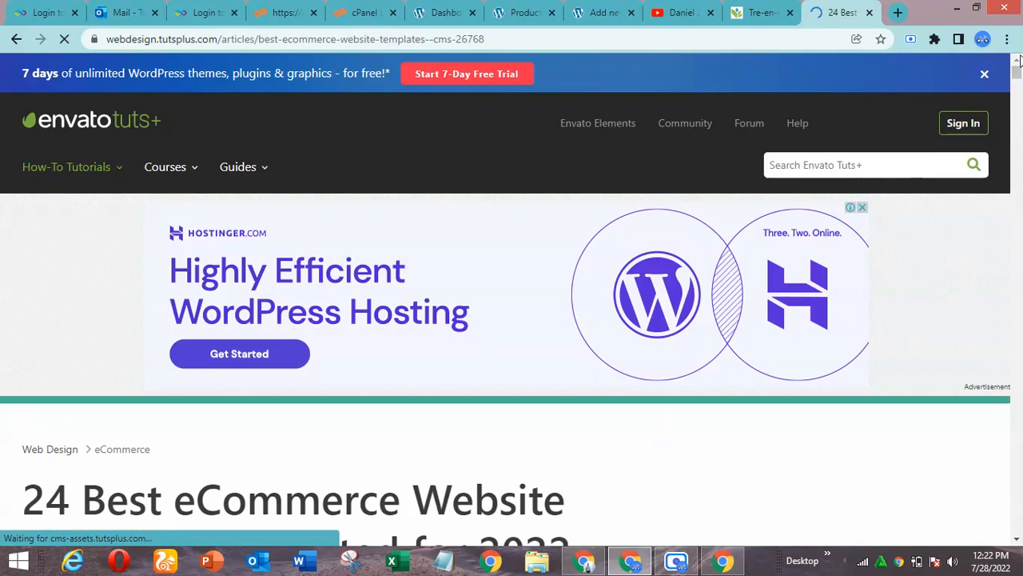
left_click_drag(1018, 69, 1017, 85)
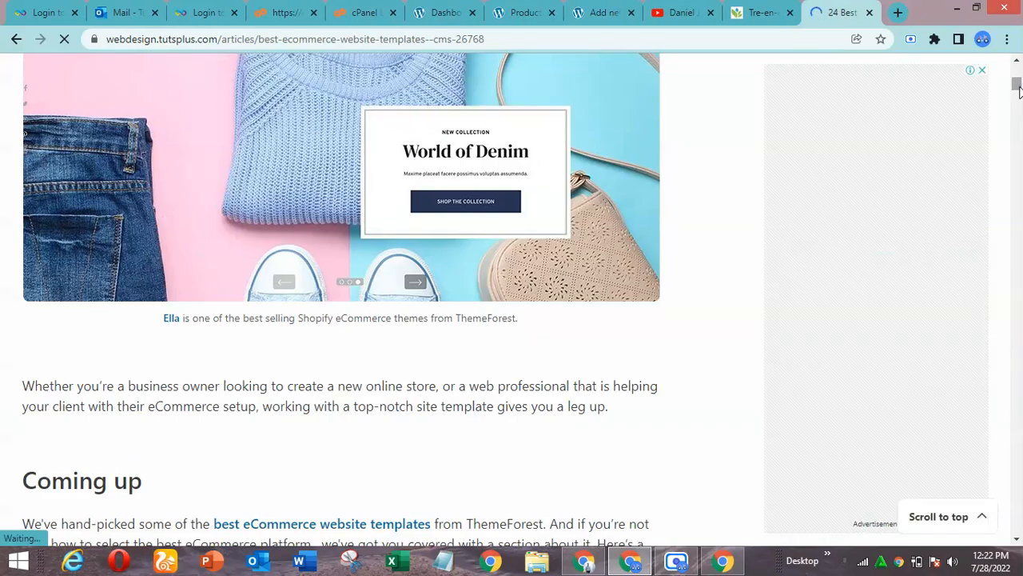
left_click_drag(1017, 85, 1017, 109)
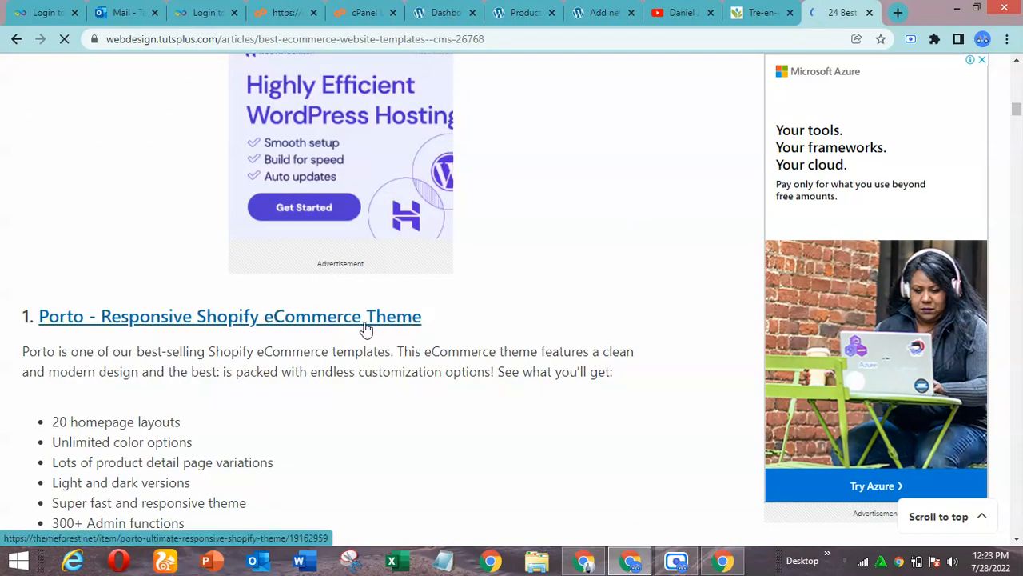
scroll(685, 283, "down", 1)
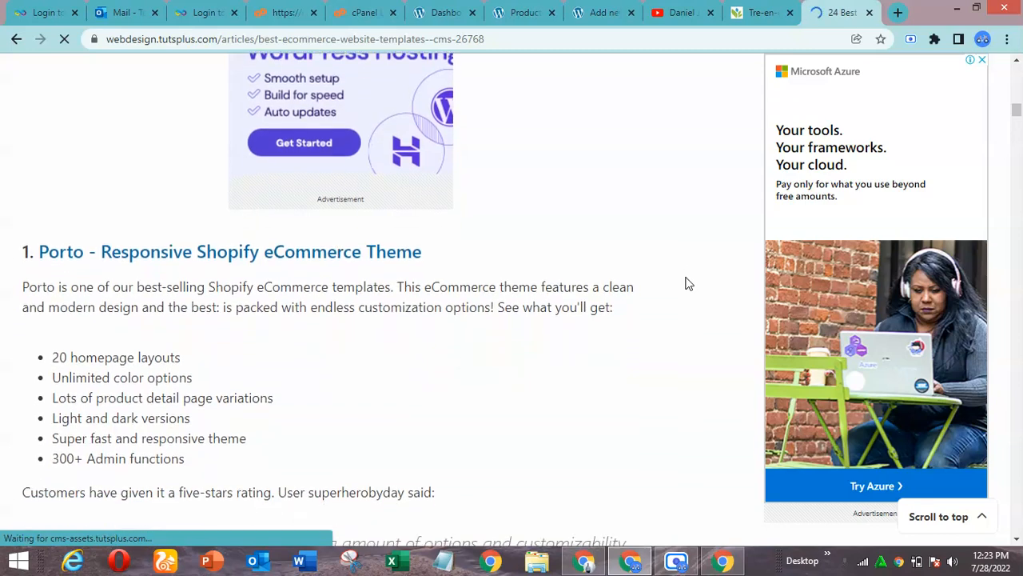
scroll(685, 283, "down", 3)
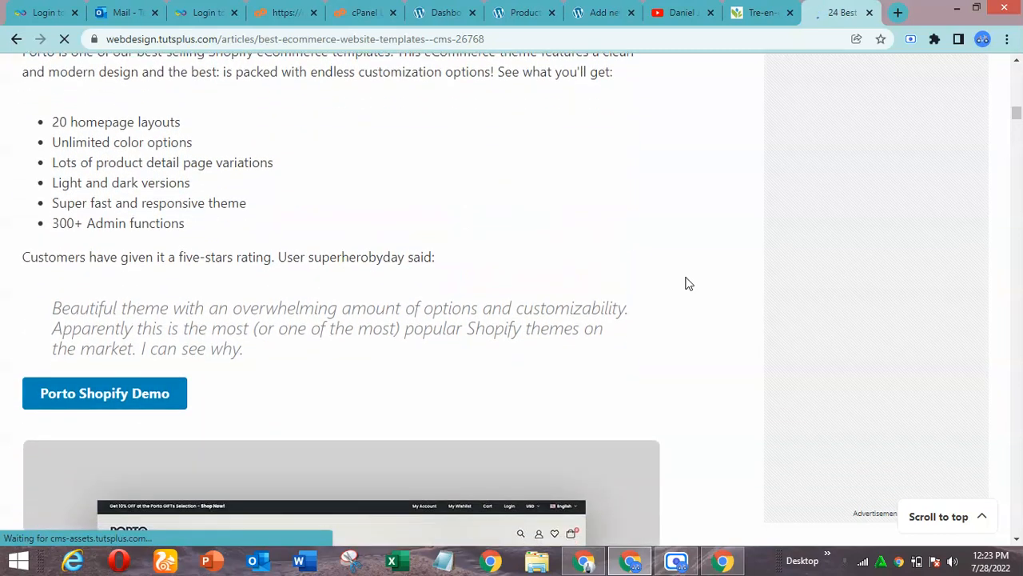
scroll(688, 283, "down", 10)
scroll(689, 284, "down", 6)
scroll(688, 284, "down", 4)
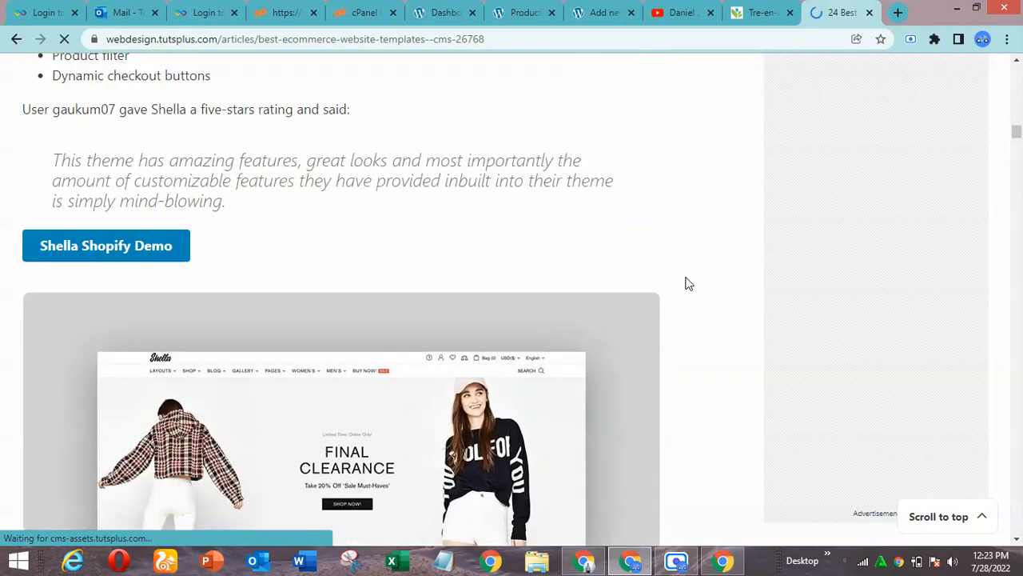
scroll(688, 284, "down", 10)
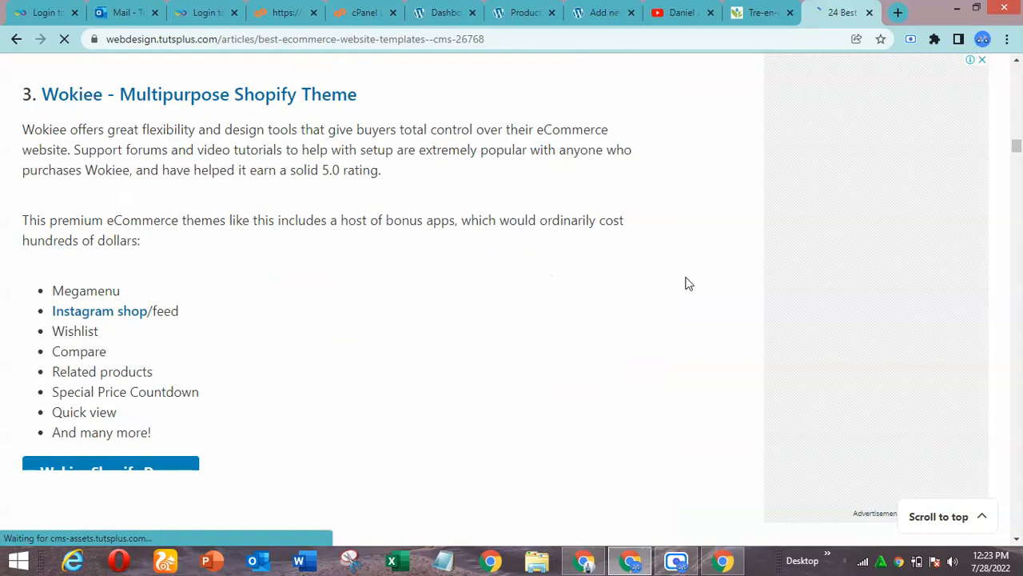
scroll(688, 284, "down", 8)
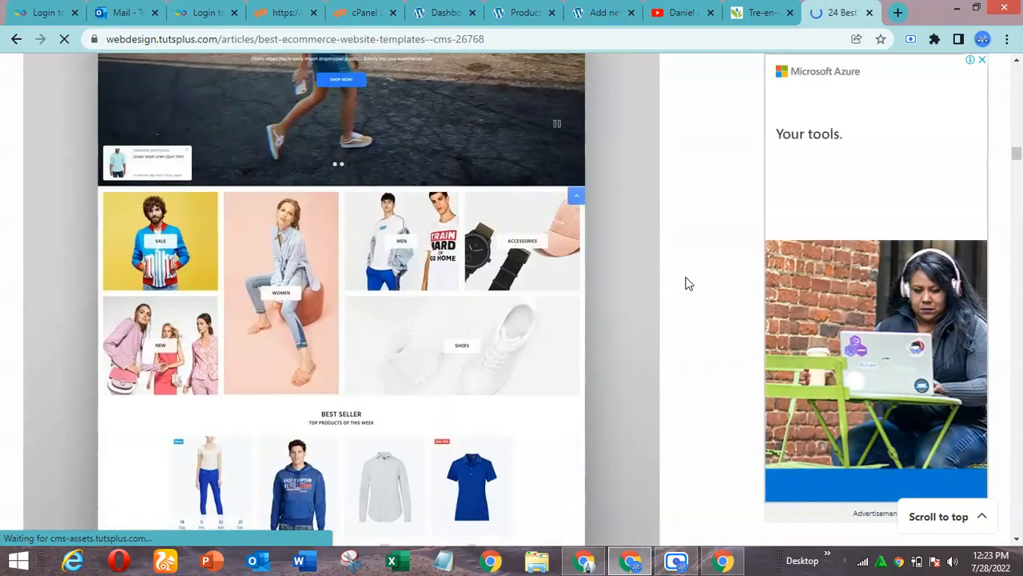
Examine the article's Gecko, iOne and Ella Shopify theme entries and their sample page layouts
scroll(688, 283, "down", 4)
scroll(687, 284, "down", 4)
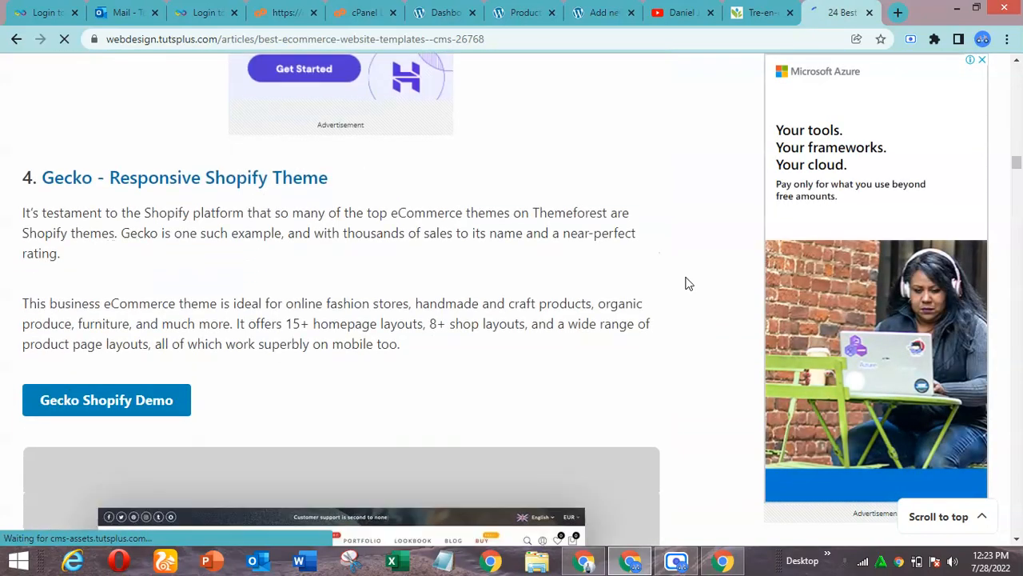
scroll(688, 284, "down", 10)
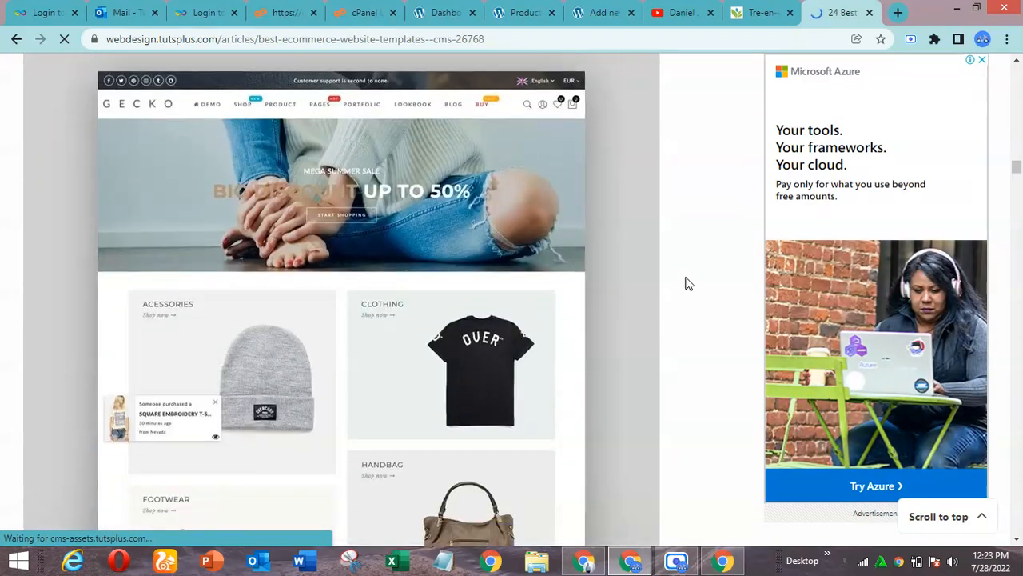
scroll(688, 284, "down", 9)
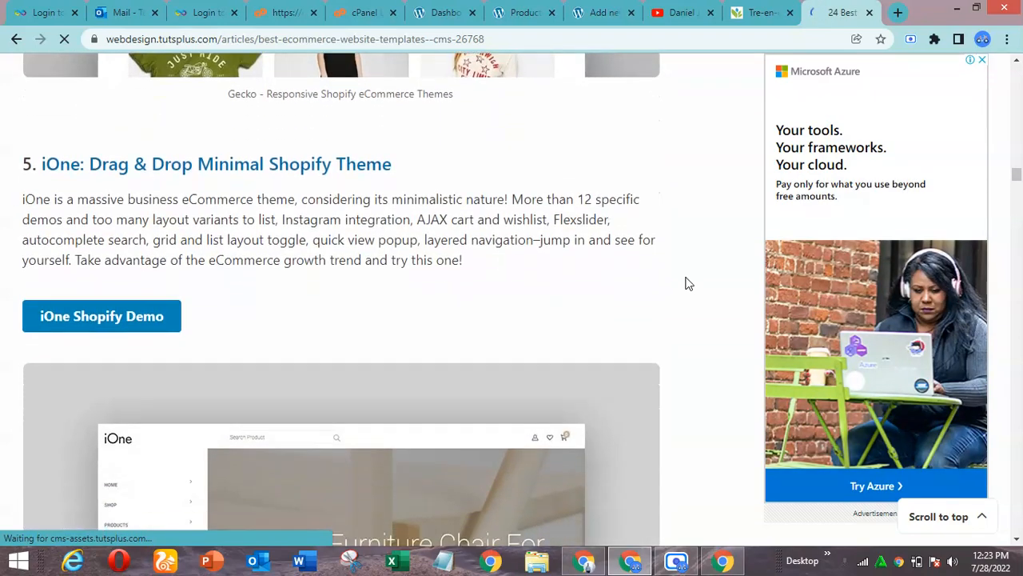
scroll(687, 284, "down", 8)
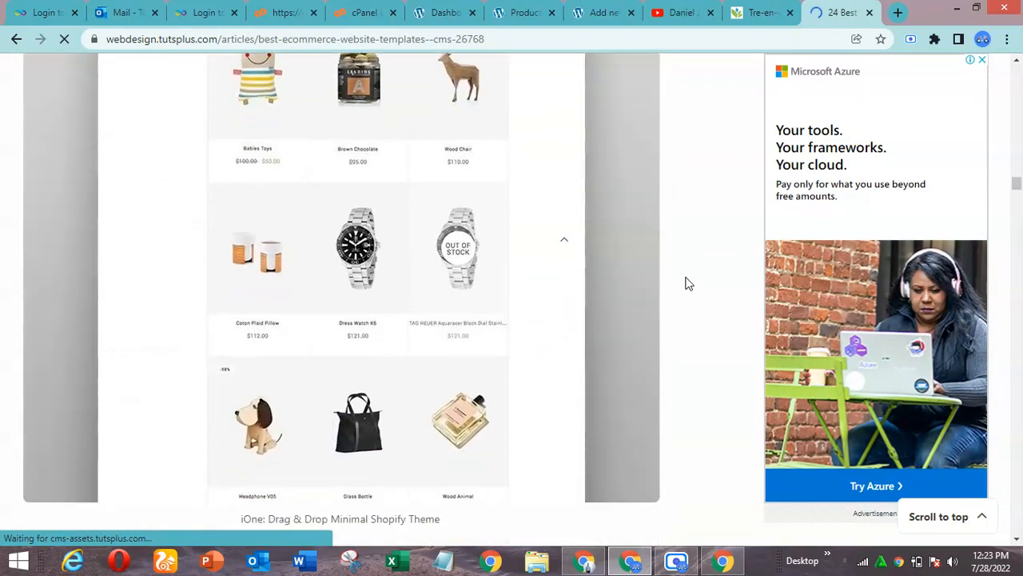
left_click(676, 563)
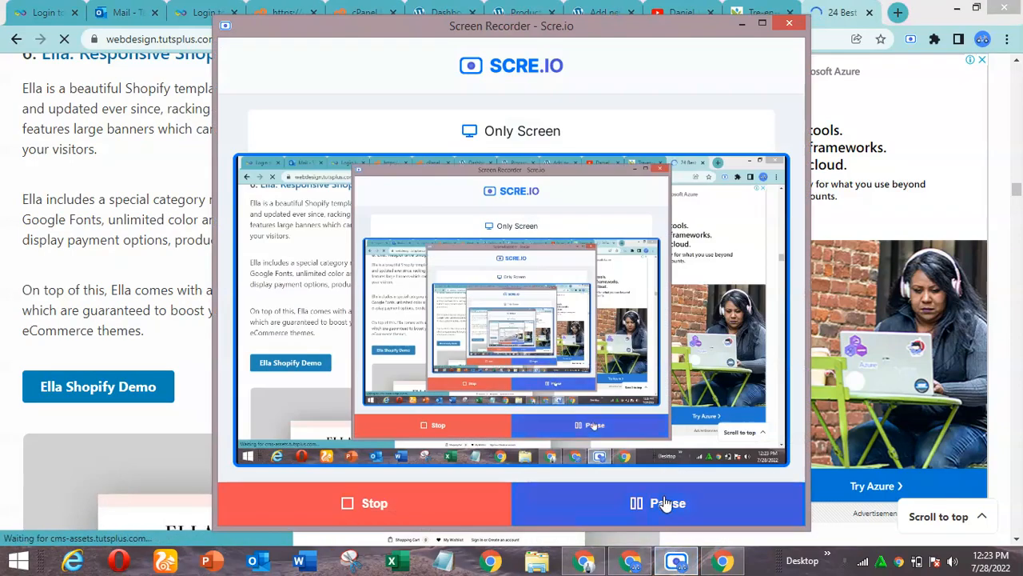
left_click(742, 27)
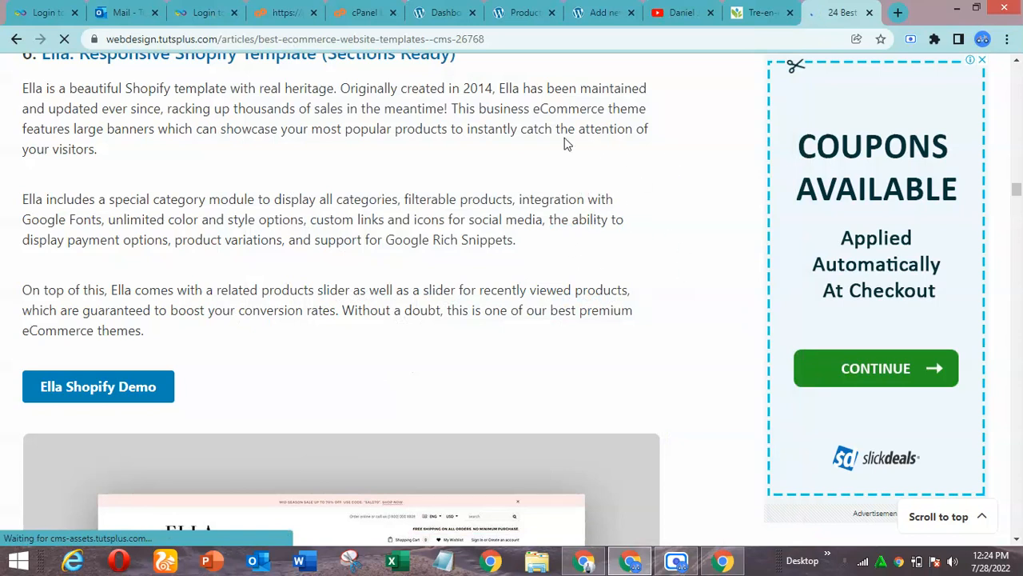
Search Google in a new tab for "best wordpress ecommerce website template design sample"
left_click(897, 14)
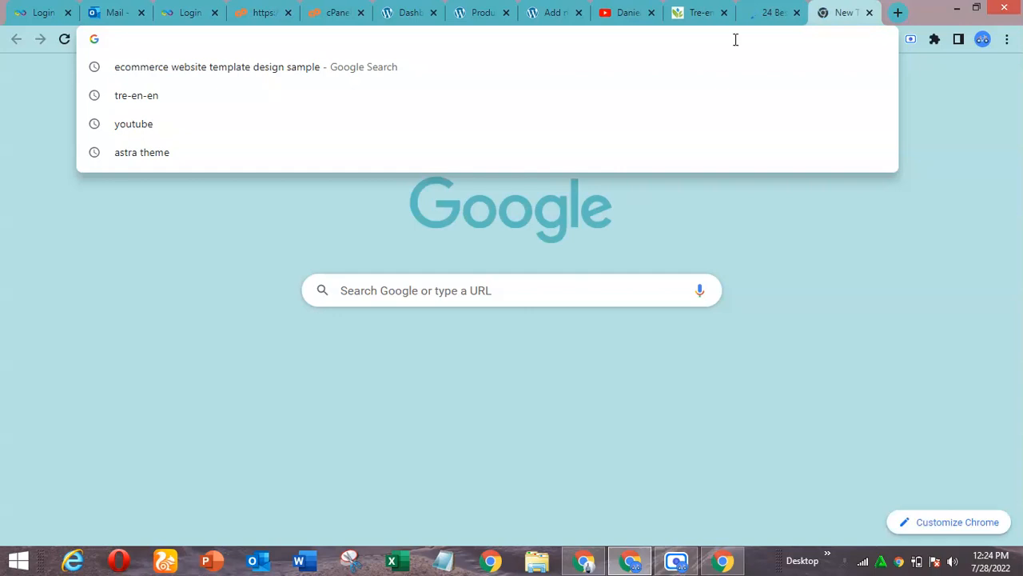
type("best wr")
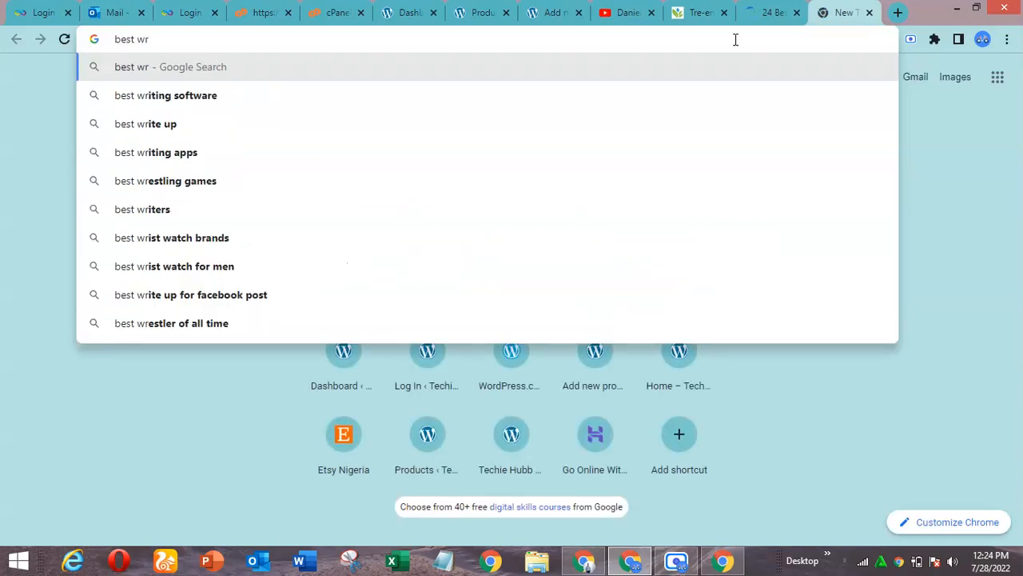
key("BackSpace")
type("ordo")
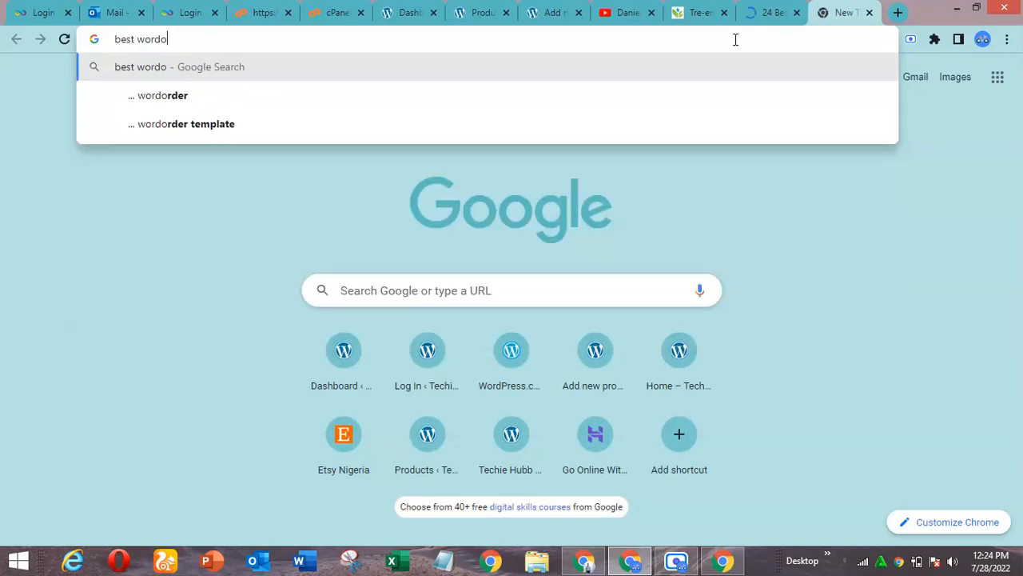
key("BackSpace")
type("press ")
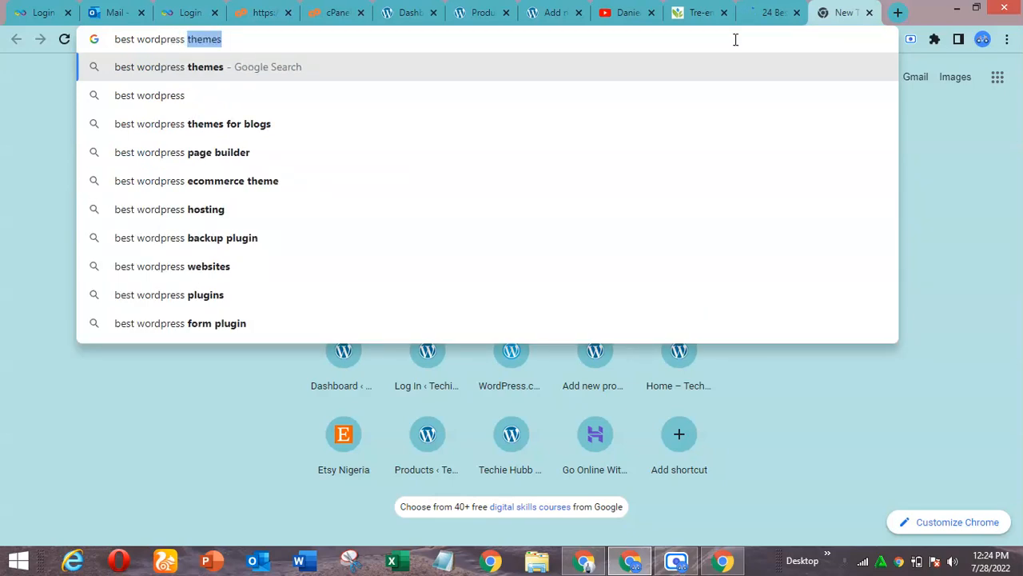
type("ecommerce ")
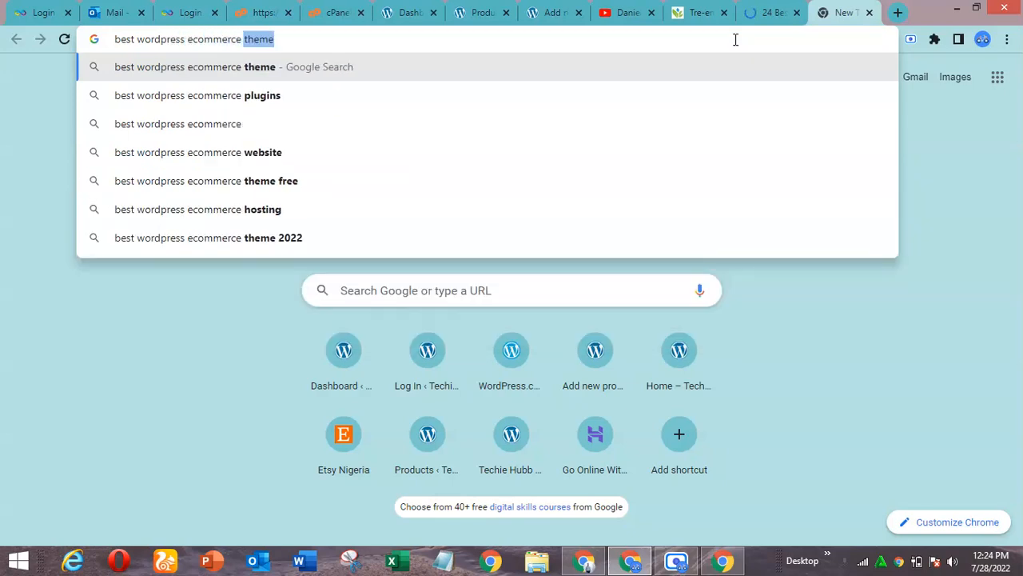
type("webs")
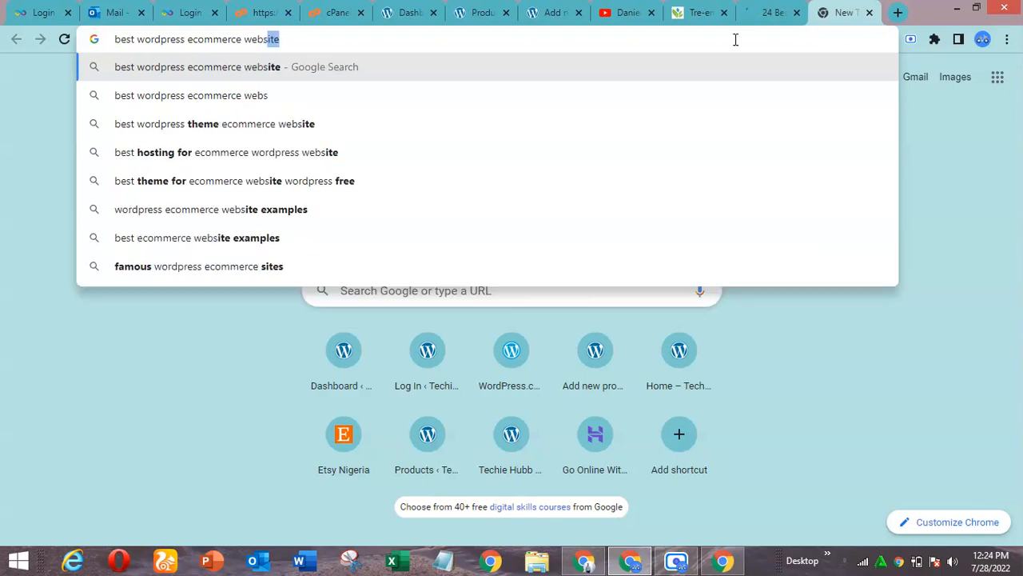
type("ite template ")
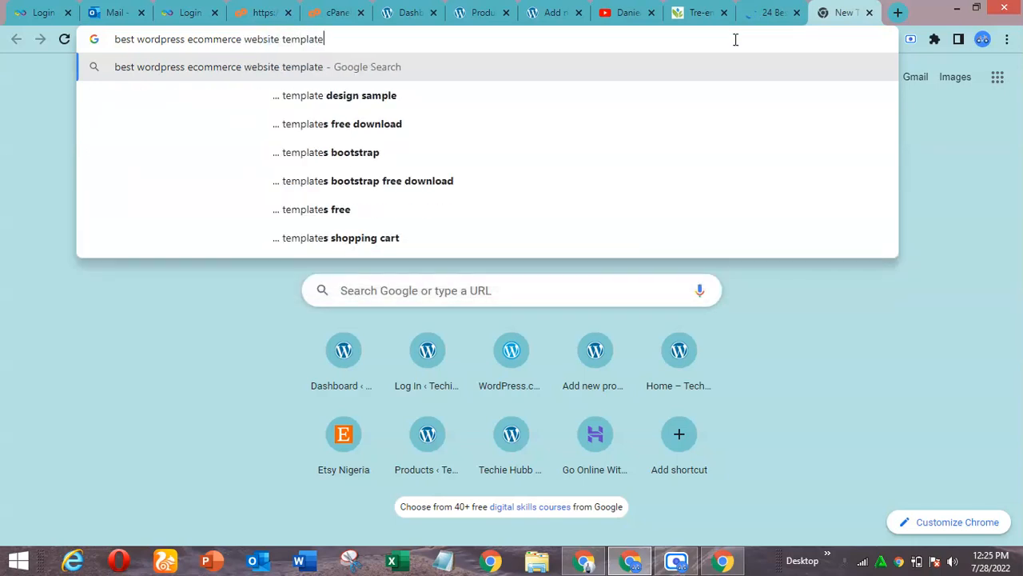
type("des")
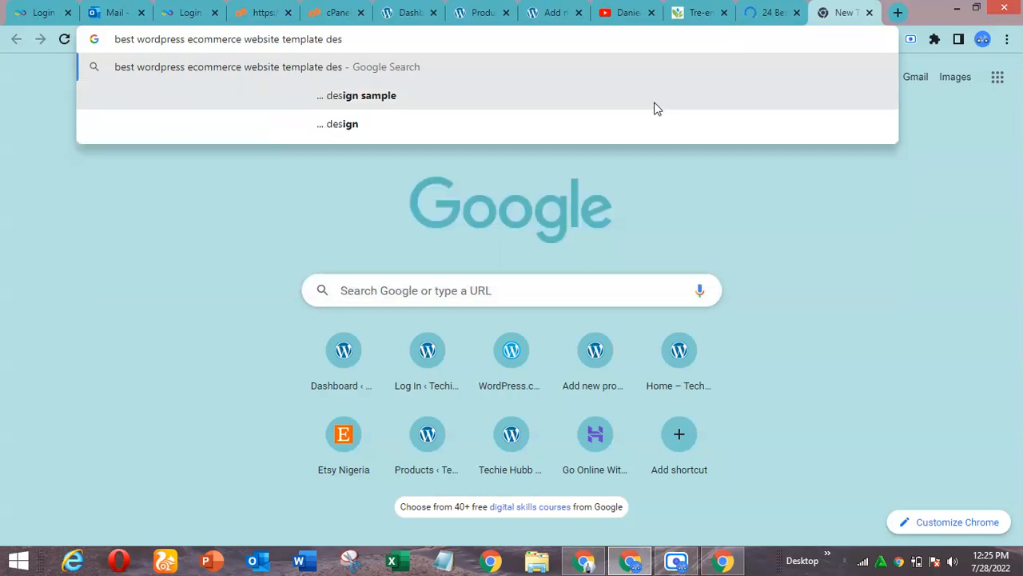
left_click(606, 104)
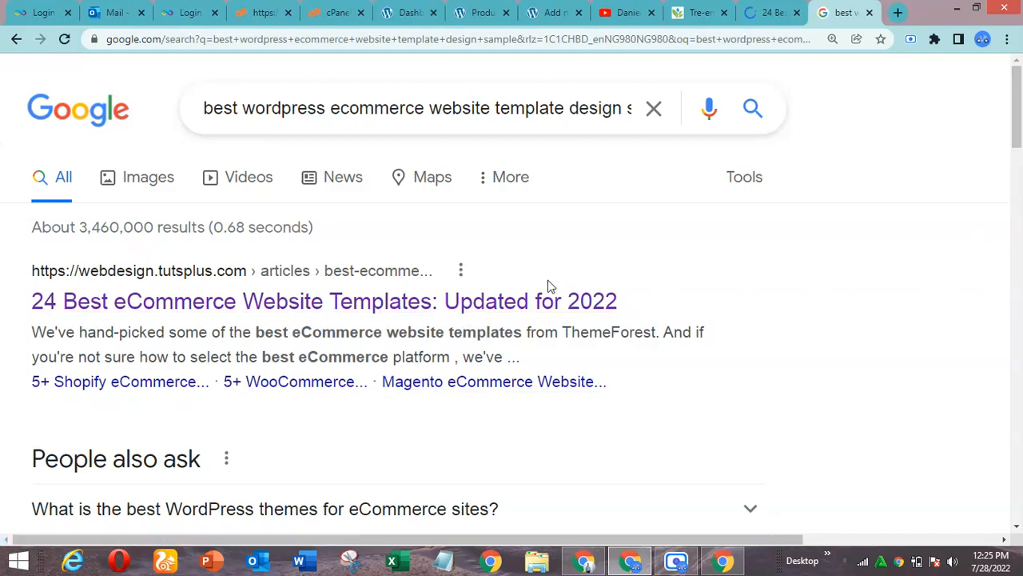
Open the article "24 Best eCommerce Website Templates: Updated for 2022" in a separate tab, skim its Shopify section, and close that tab
middle_click(457, 299)
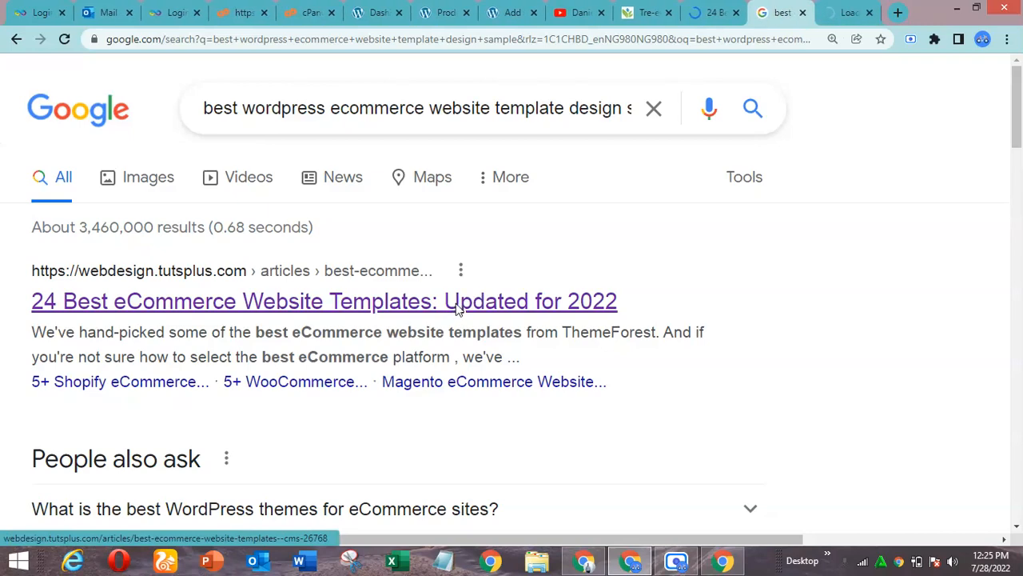
left_click(841, 10)
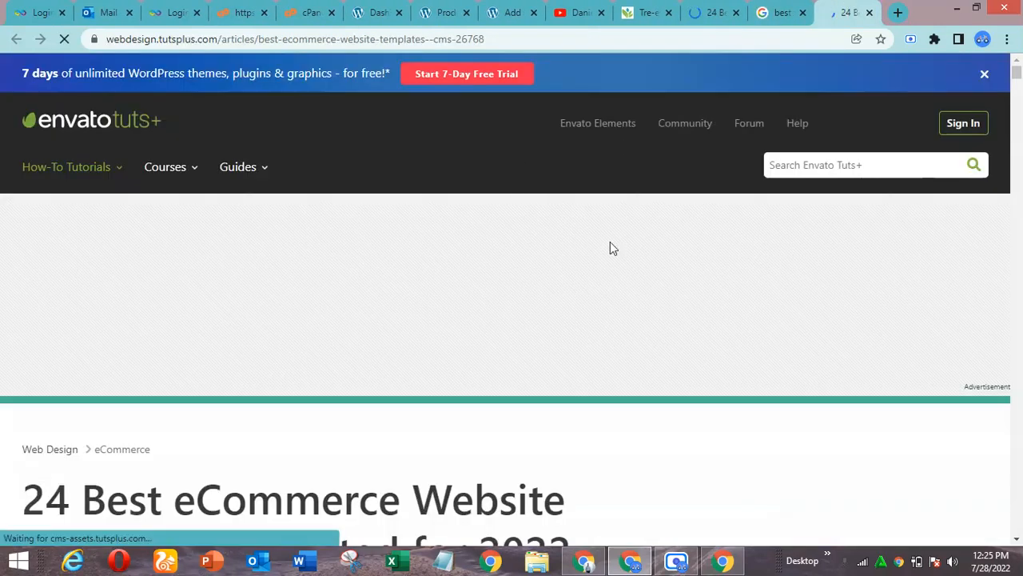
scroll(638, 445, "down", 15)
scroll(637, 446, "down", 12)
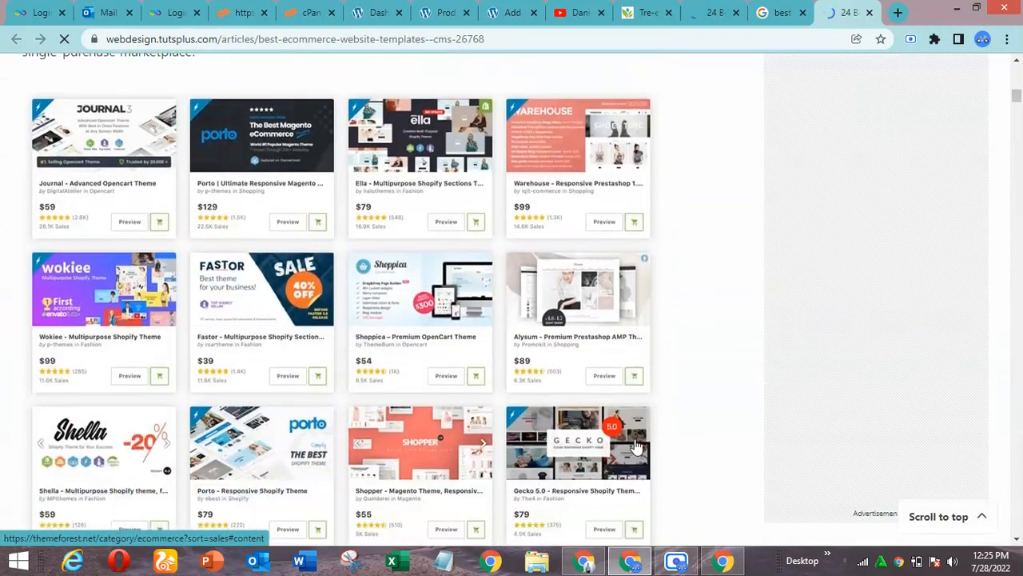
scroll(637, 445, "down", 8)
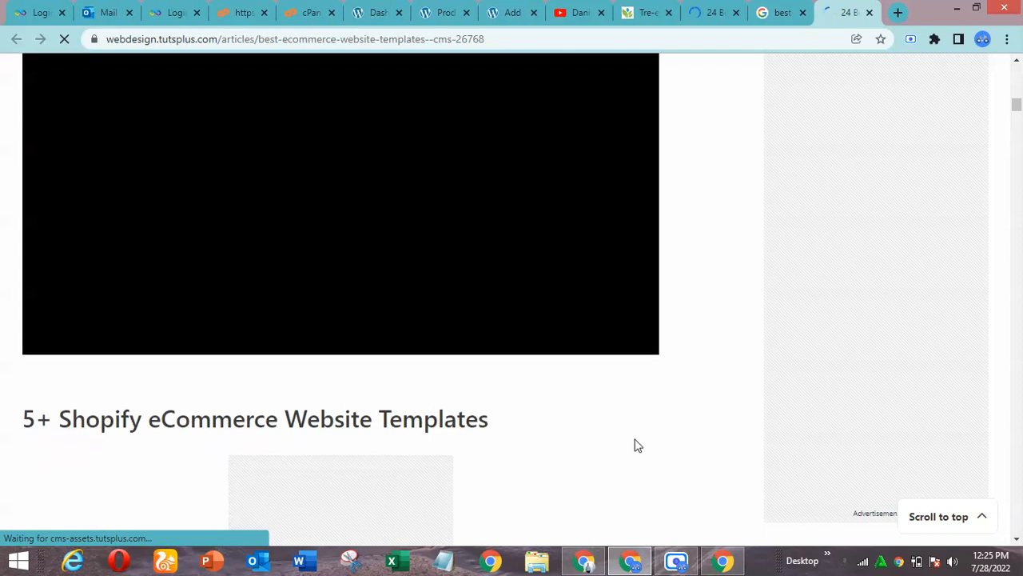
scroll(637, 445, "down", 3)
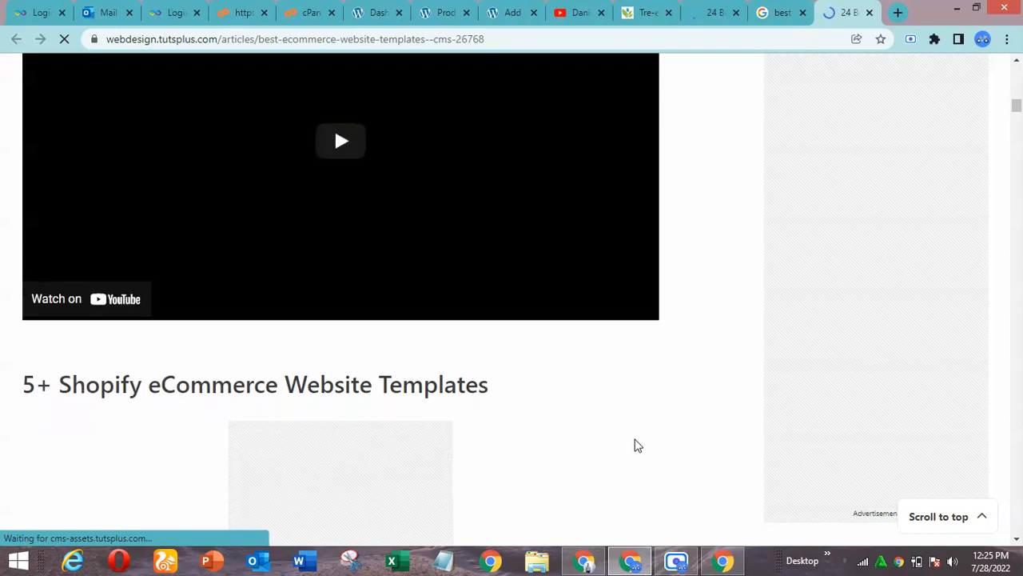
left_click(870, 12)
Open the aThemes article "35+ Best Ecommerce WordPress Themes 2022" from the search results in a separate tab
left_click_drag(1019, 117, 1019, 231)
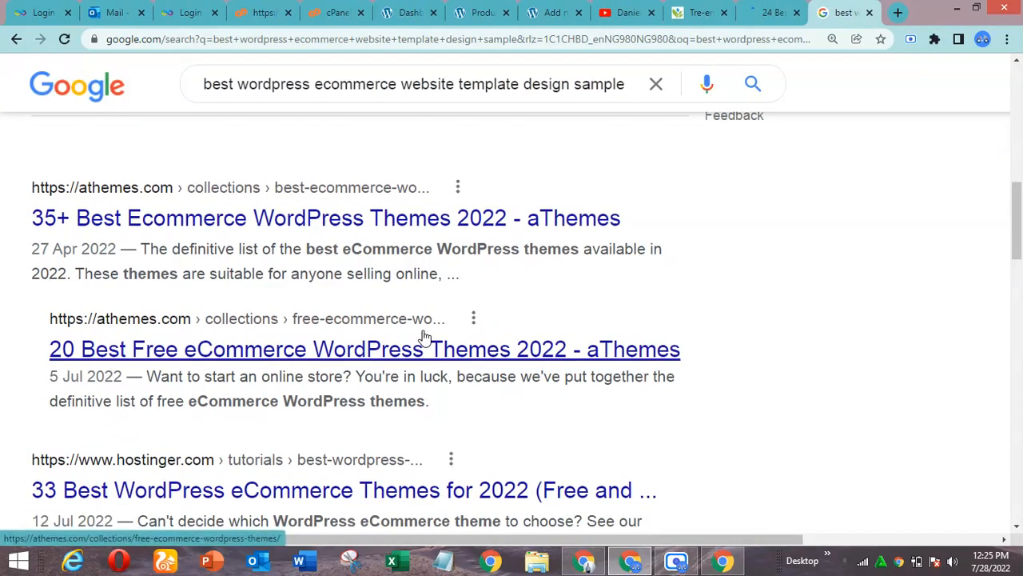
middle_click(336, 226)
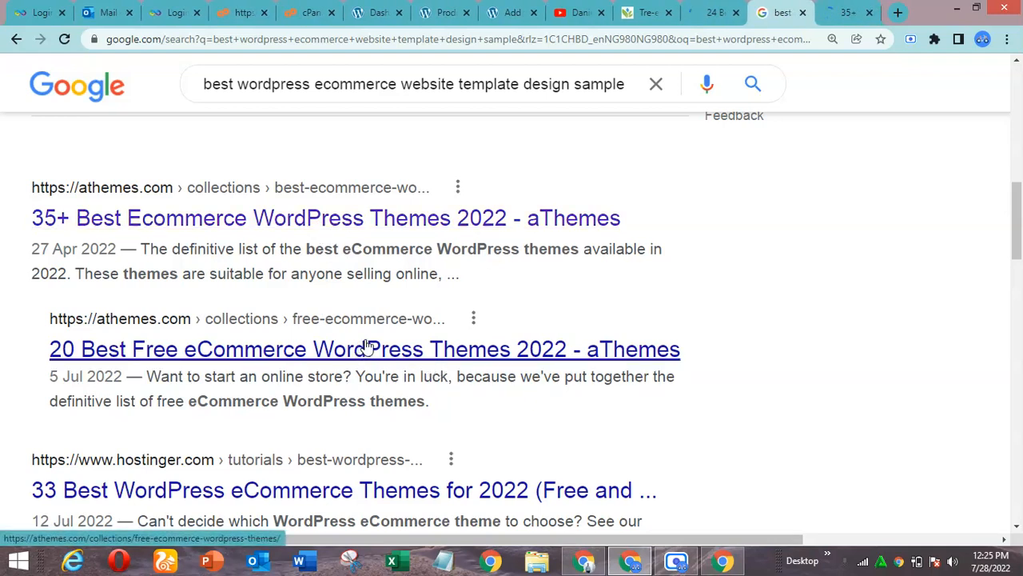
left_click(834, 8)
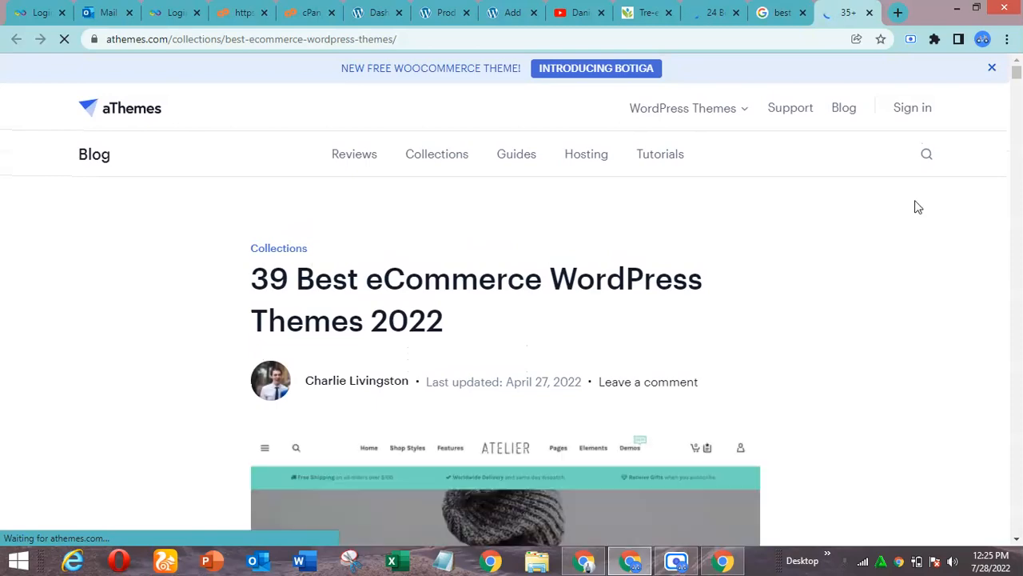
Examine the article's WordPress eCommerce themes from Botiga through Shoptimizer, including the Metro, Divi, Machic, Goya and Jayla sample layouts
scroll(959, 257, "down", 7)
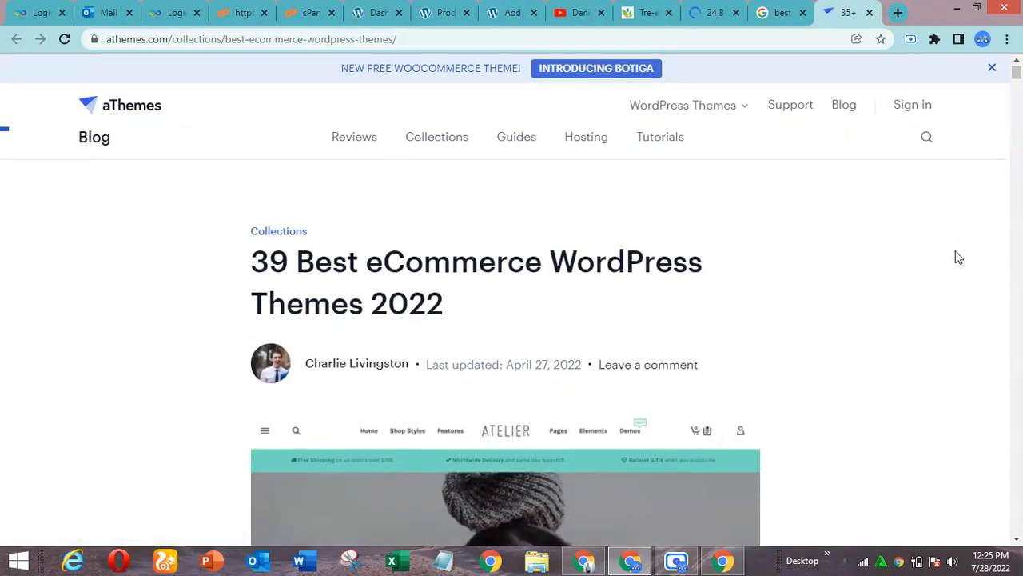
scroll(959, 258, "down", 6)
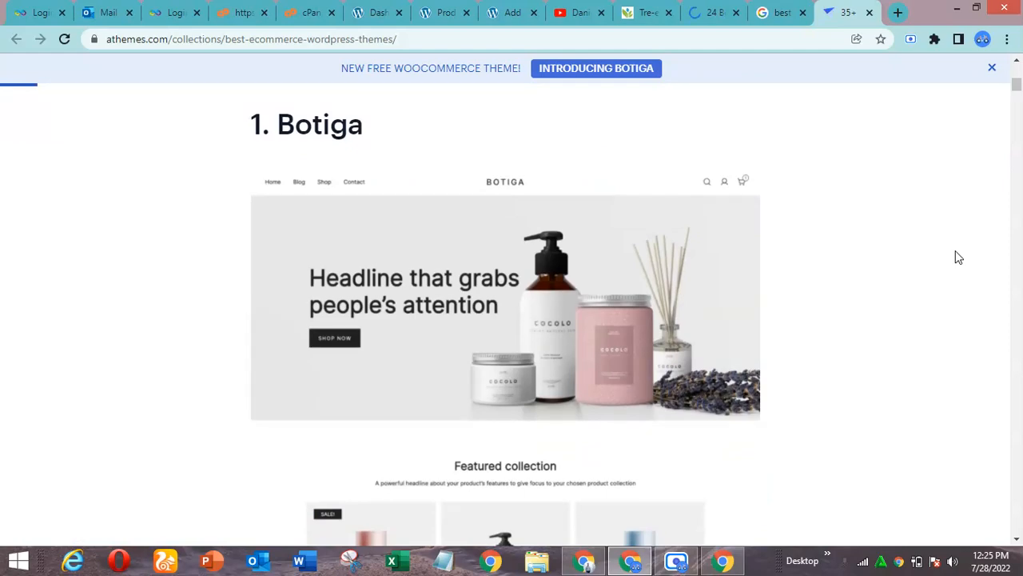
scroll(958, 258, "down", 1)
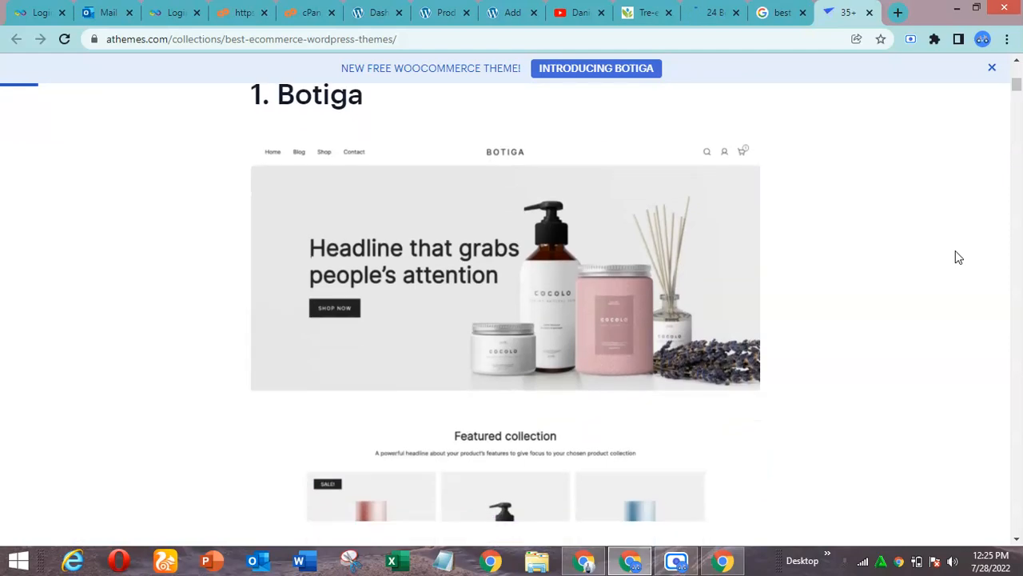
scroll(959, 258, "down", 6)
scroll(959, 257, "down", 5)
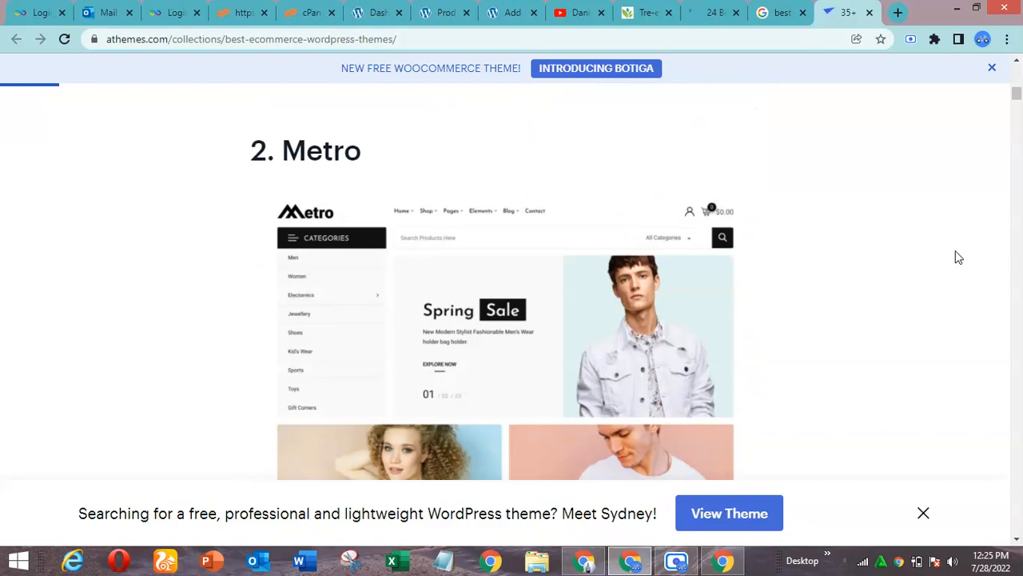
scroll(958, 258, "down", 8)
scroll(959, 257, "down", 9)
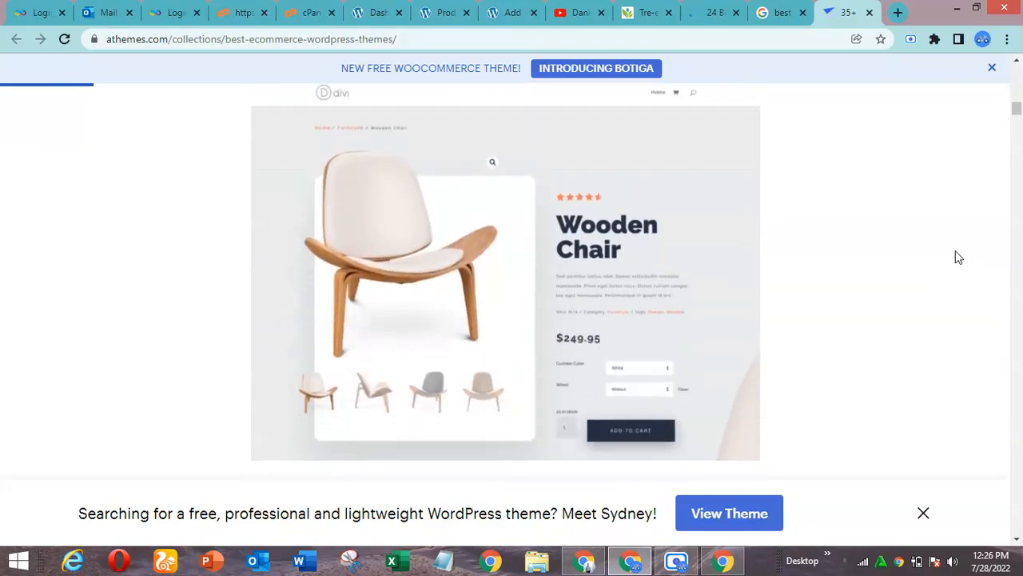
scroll(958, 257, "down", 9)
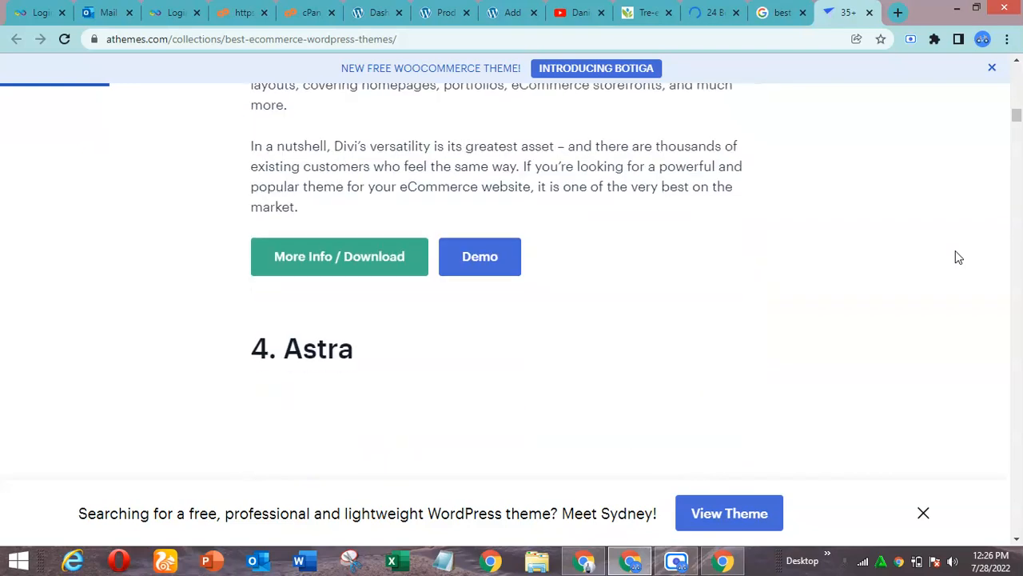
scroll(959, 257, "down", 9)
scroll(958, 257, "down", 4)
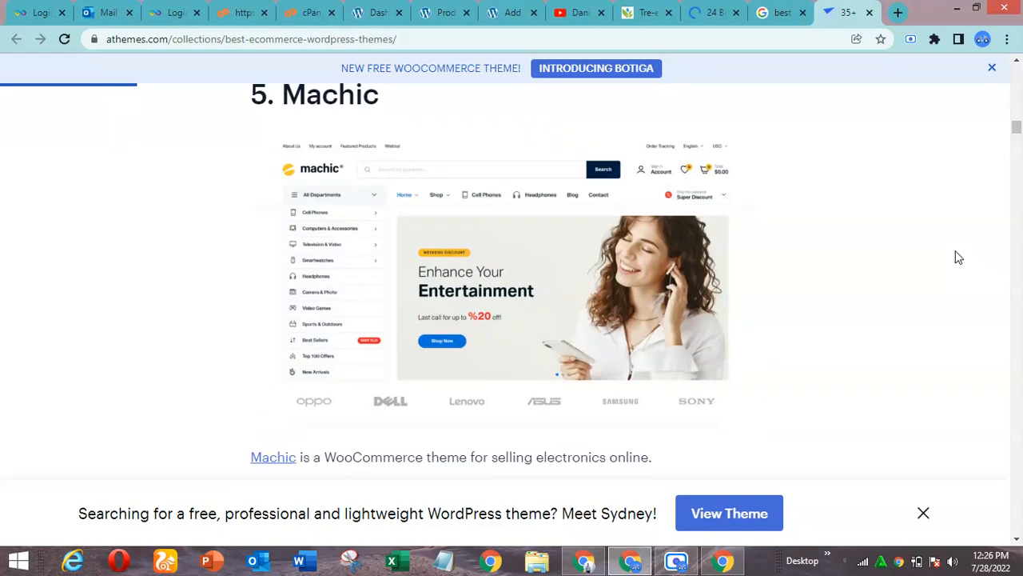
scroll(958, 257, "down", 8)
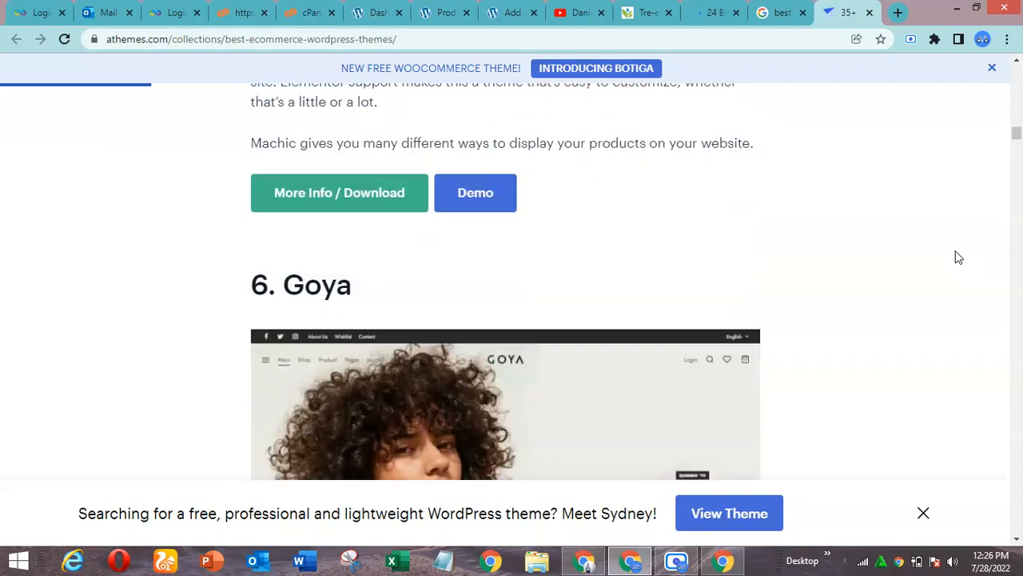
scroll(959, 257, "down", 2)
scroll(958, 257, "up", 1)
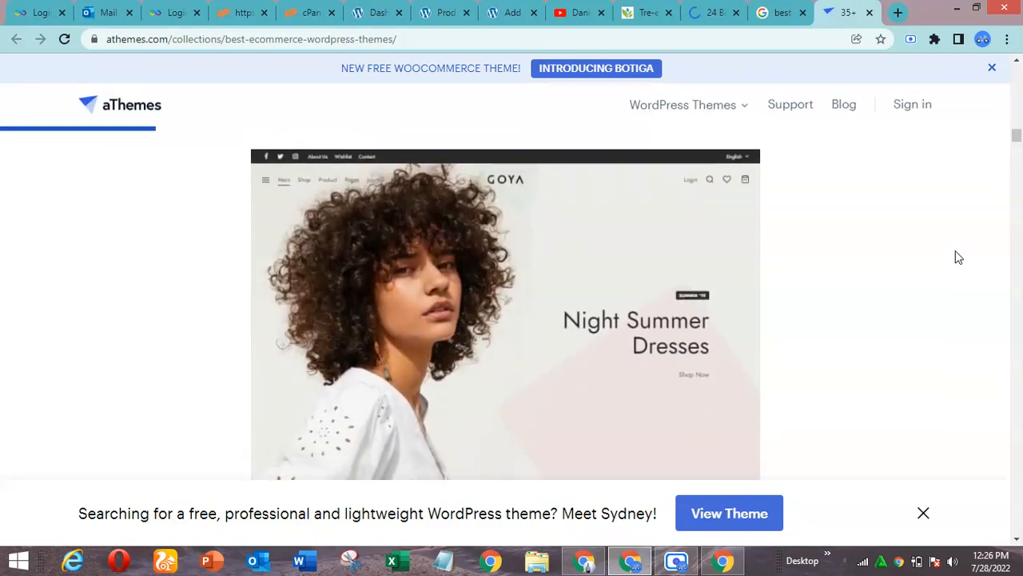
scroll(959, 258, "down", 13)
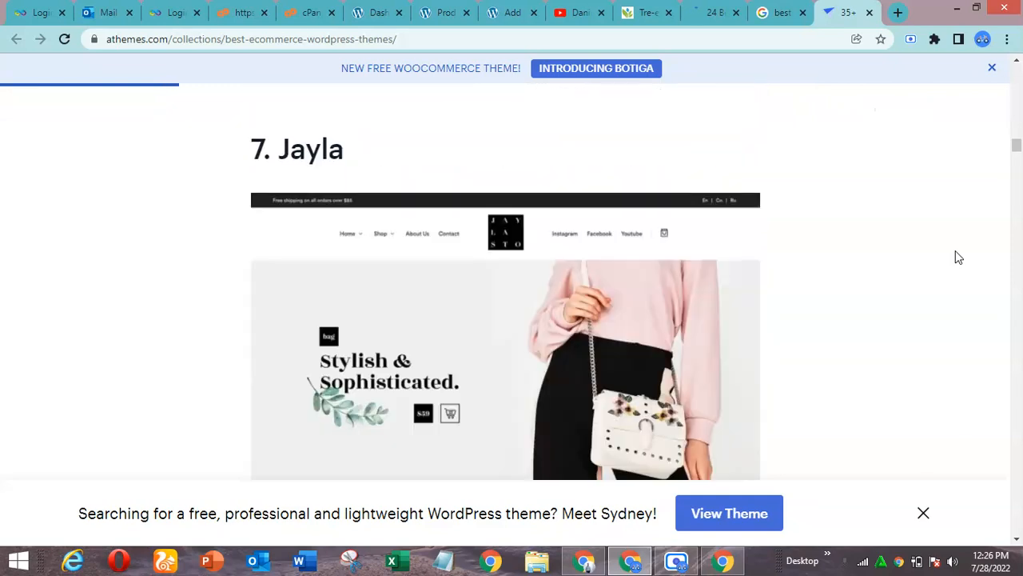
scroll(959, 258, "down", 10)
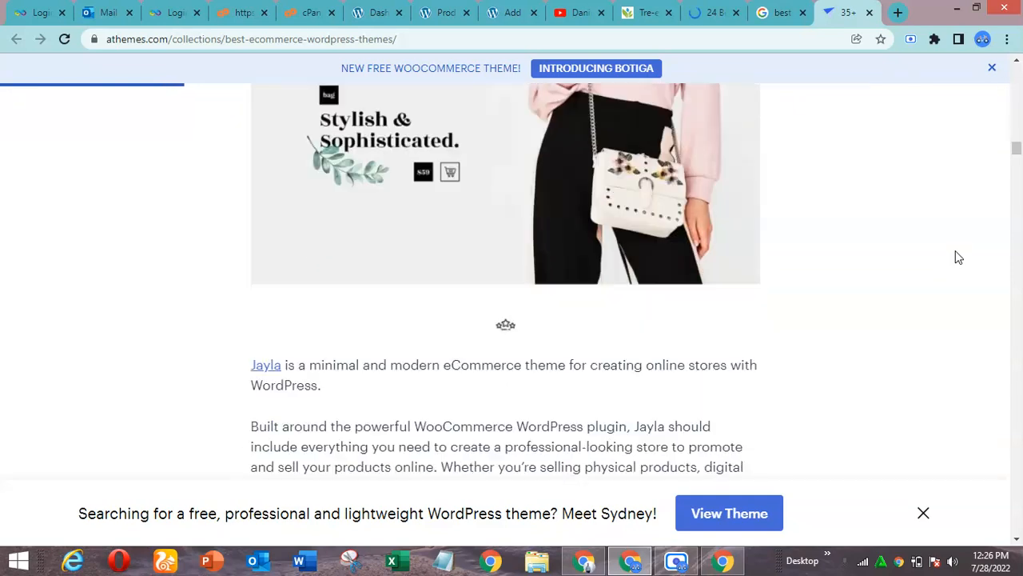
scroll(959, 258, "down", 2)
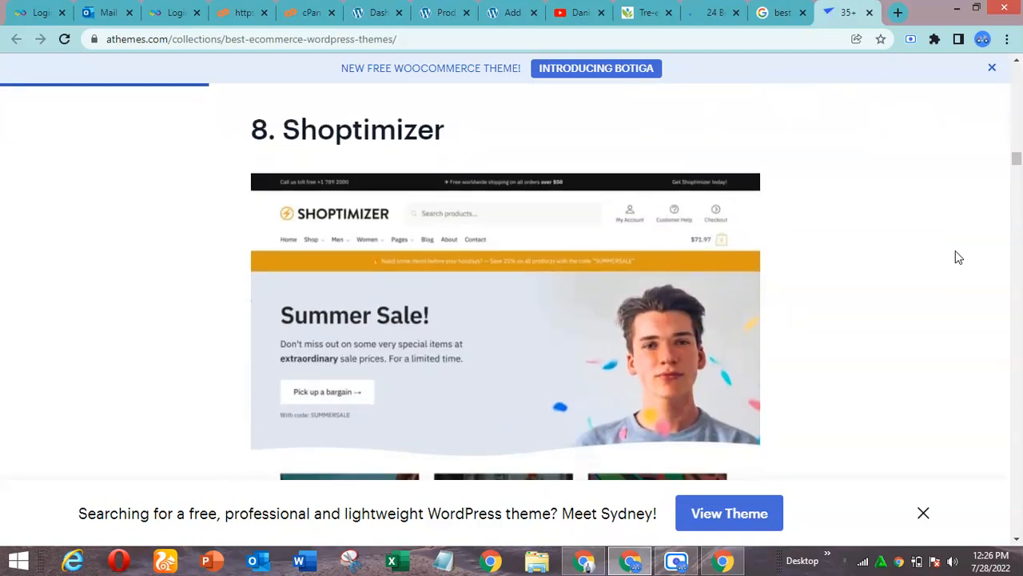
Examine the article's WordPress eCommerce themes from Shoptimizer through Shopkeeper, including the TheGem, Hongo, Yobazar and Kalium sample layouts
scroll(959, 257, "down", 6)
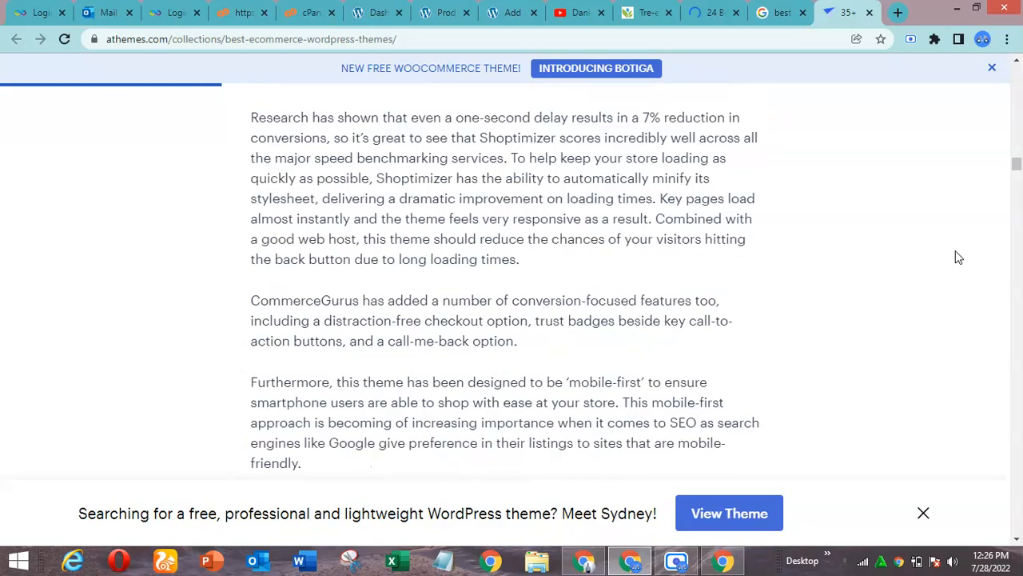
scroll(959, 257, "down", 7)
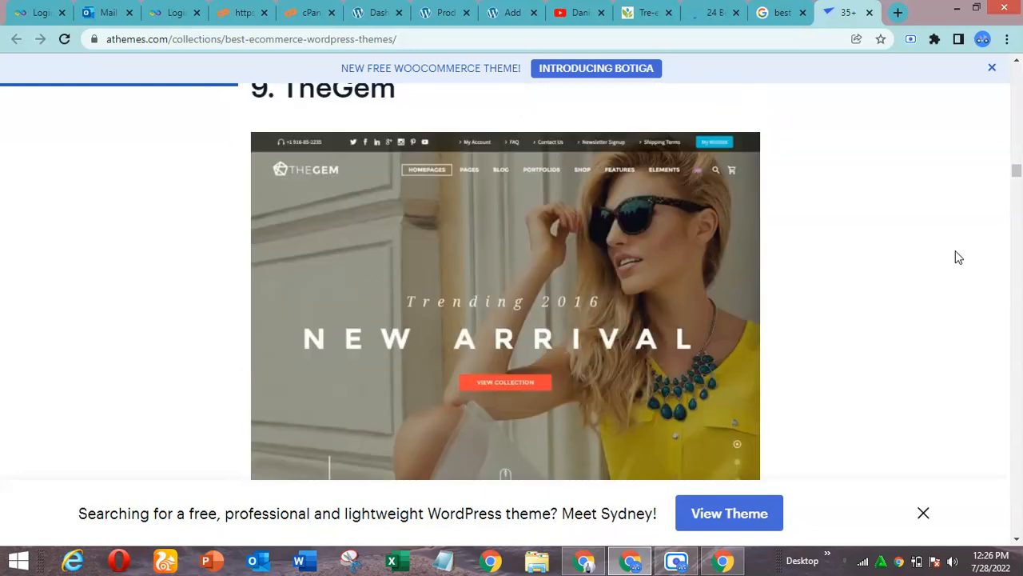
scroll(959, 257, "up", 1)
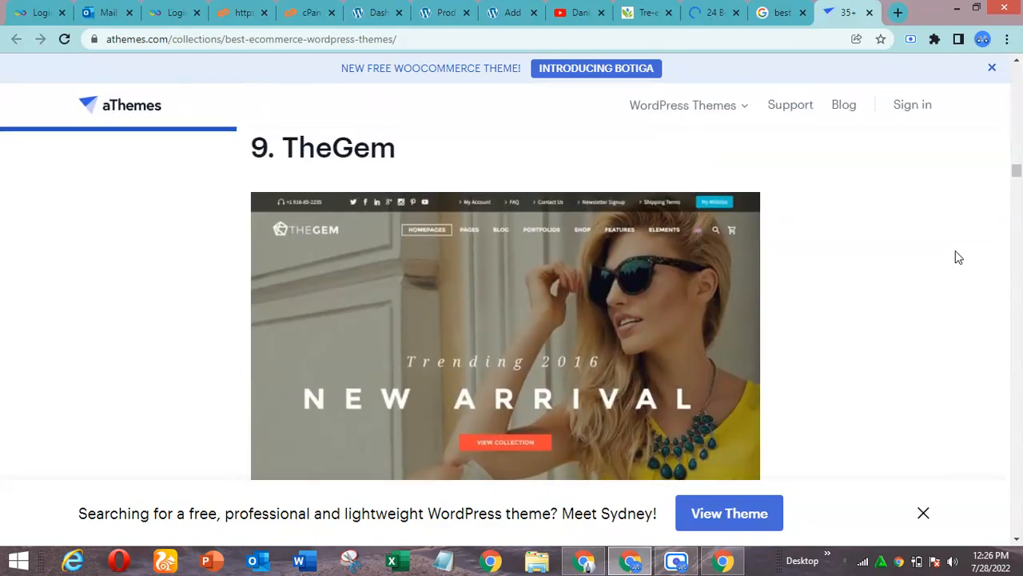
scroll(958, 258, "down", 7)
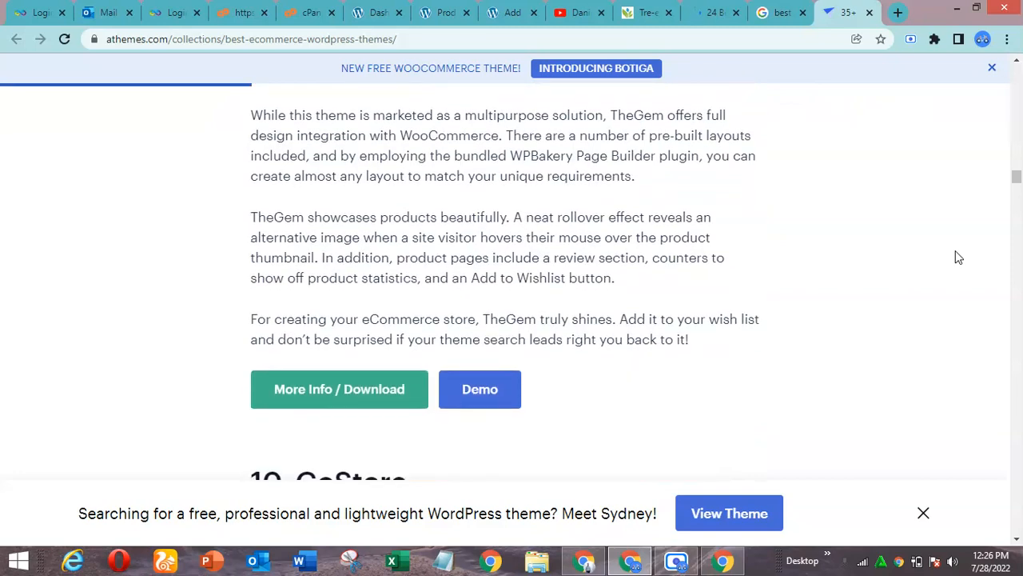
scroll(958, 257, "down", 5)
scroll(959, 258, "down", 7)
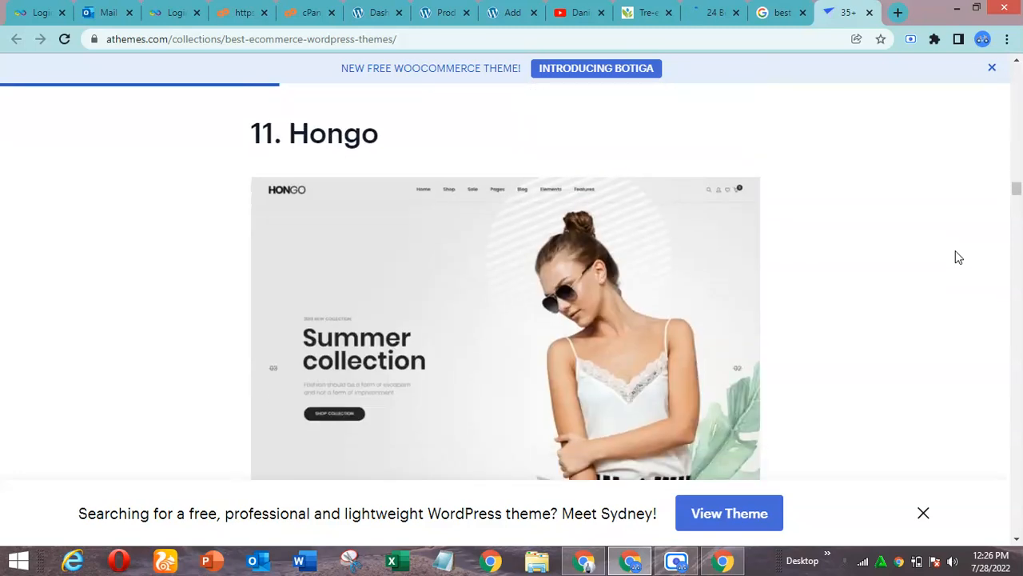
scroll(959, 258, "down", 4)
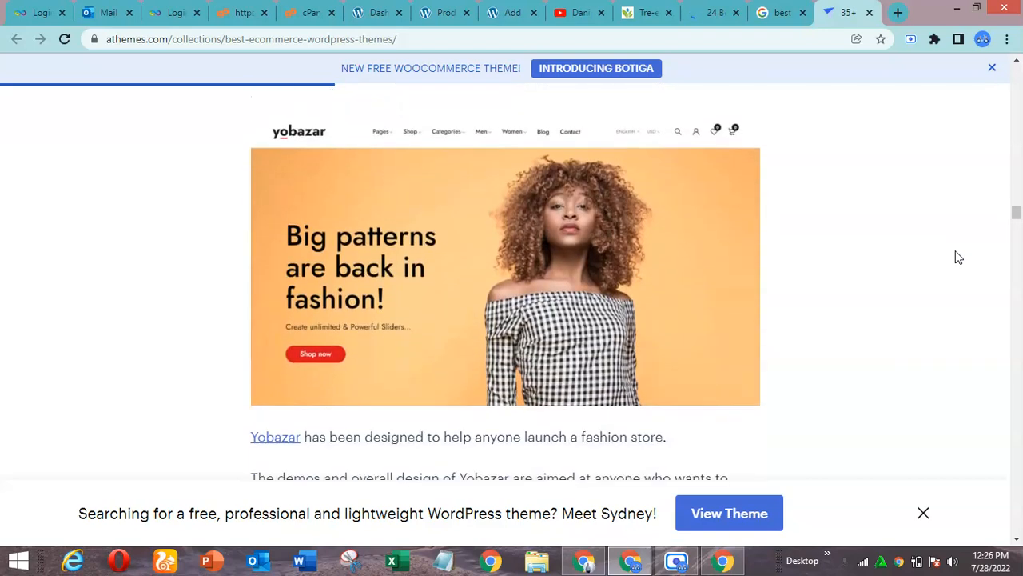
scroll(959, 258, "down", 1)
scroll(958, 257, "down", 5)
scroll(958, 257, "up", 1)
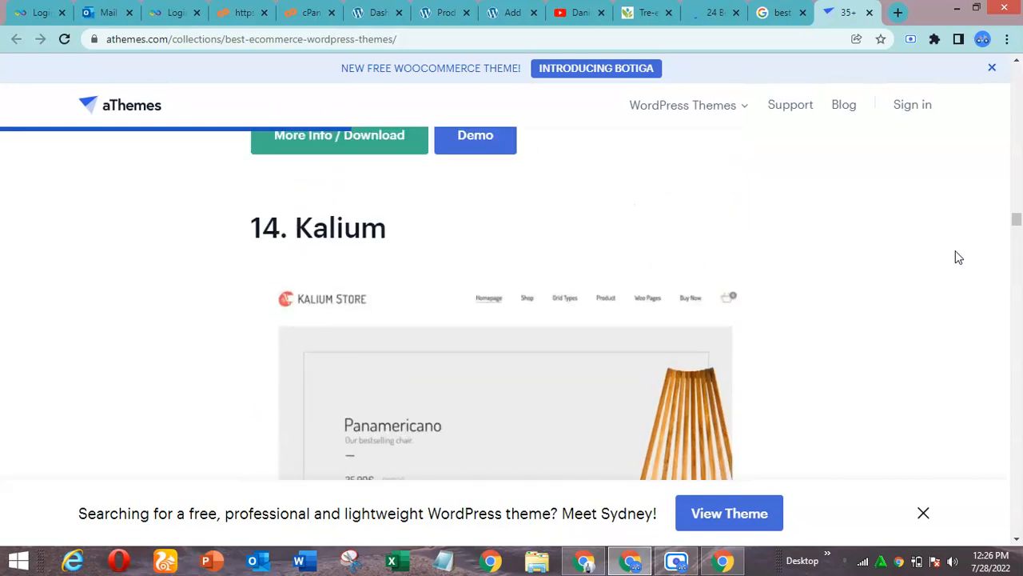
scroll(959, 258, "down", 4)
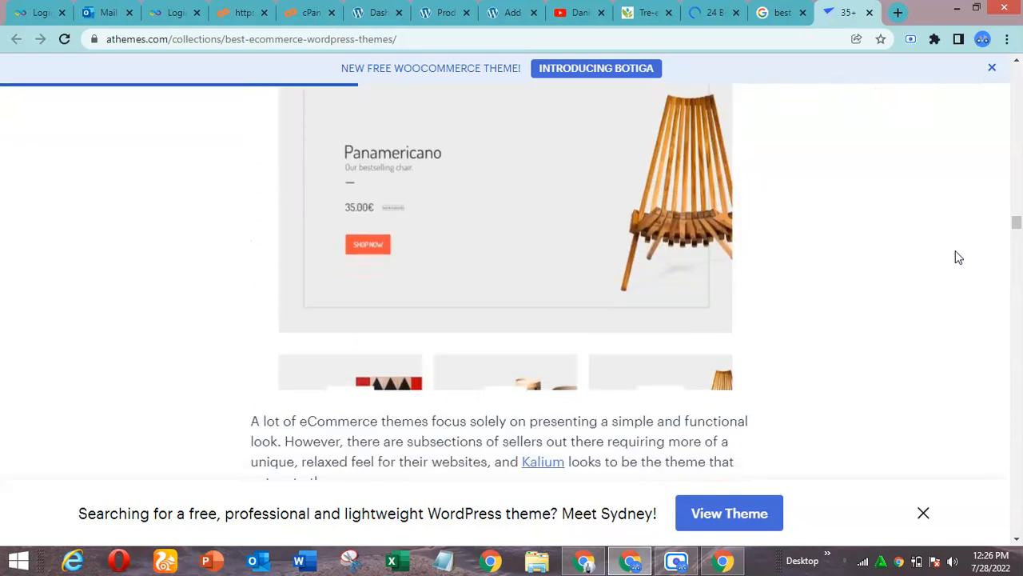
scroll(958, 257, "down", 5)
scroll(959, 258, "up", 1)
scroll(959, 257, "down", 5)
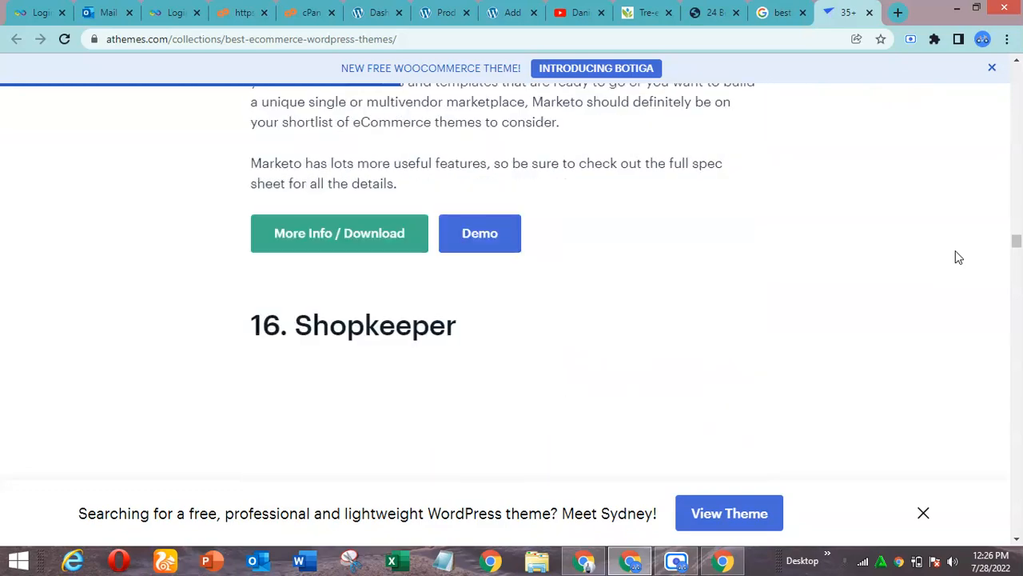
scroll(959, 258, "down", 1)
scroll(958, 257, "up", 3)
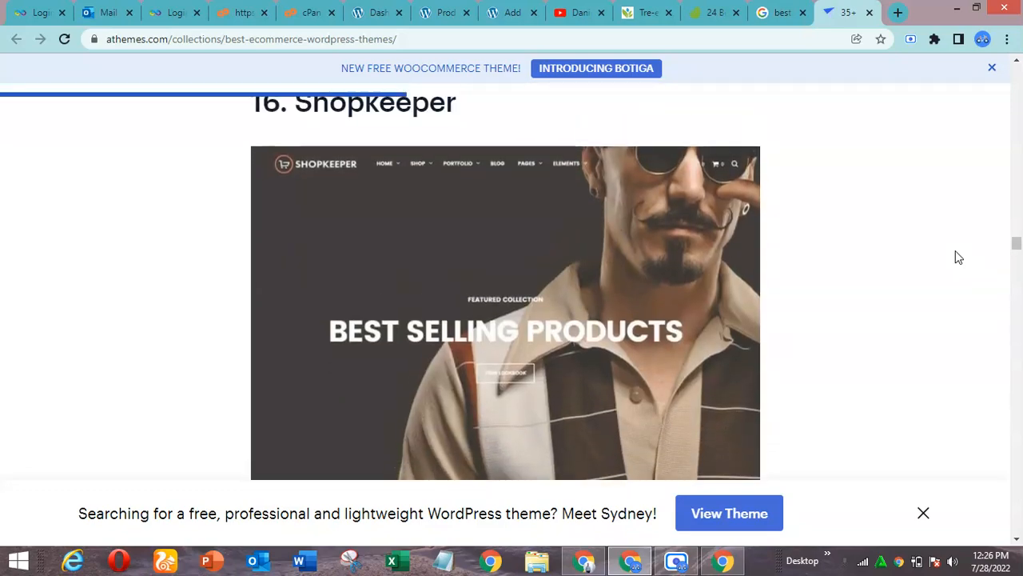
Return past the Marketo theme to the article's Kalium entry and open the Kalium demo
scroll(959, 258, "up", 10)
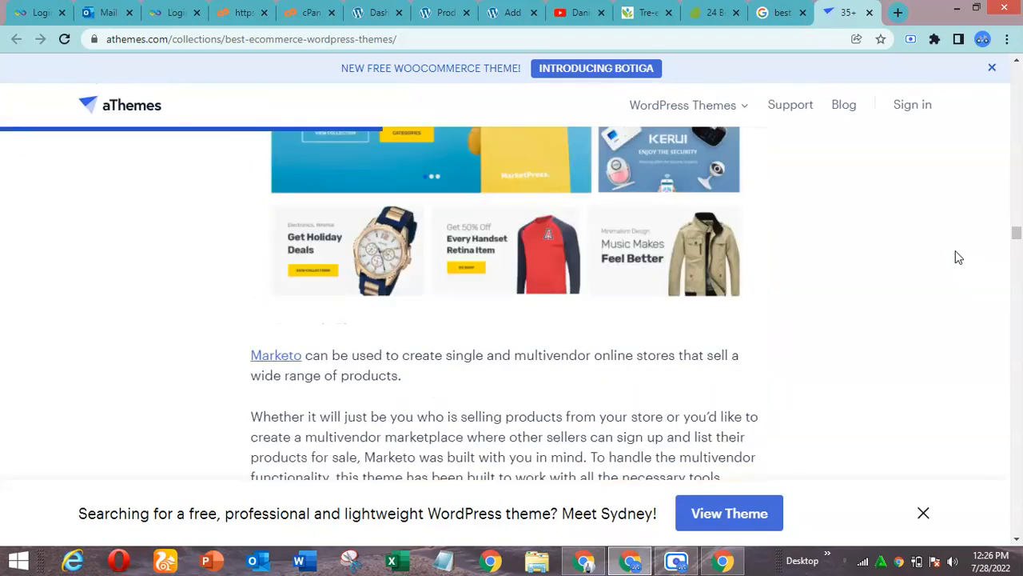
scroll(958, 257, "up", 1)
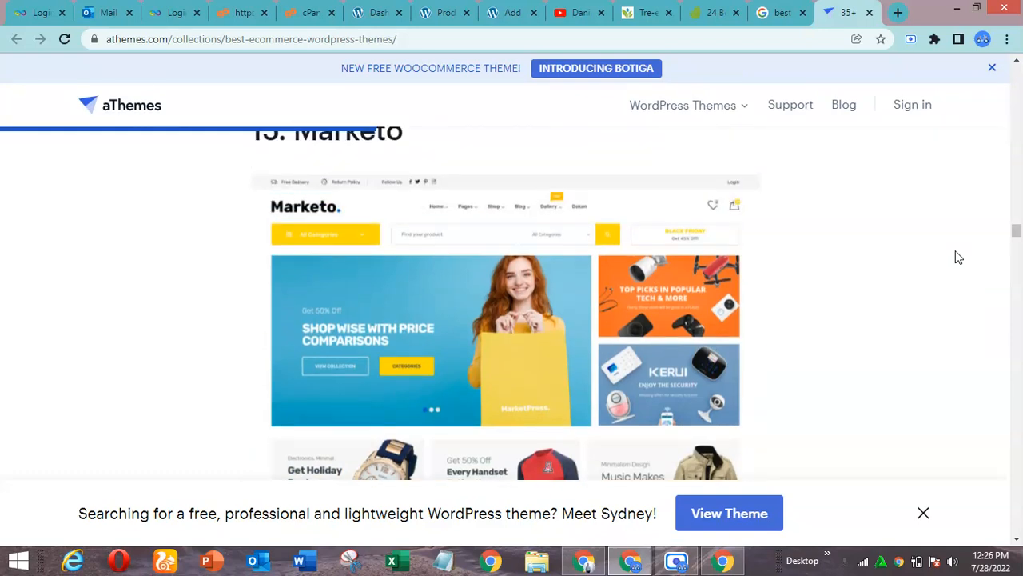
scroll(958, 258, "up", 2)
scroll(959, 258, "up", 10)
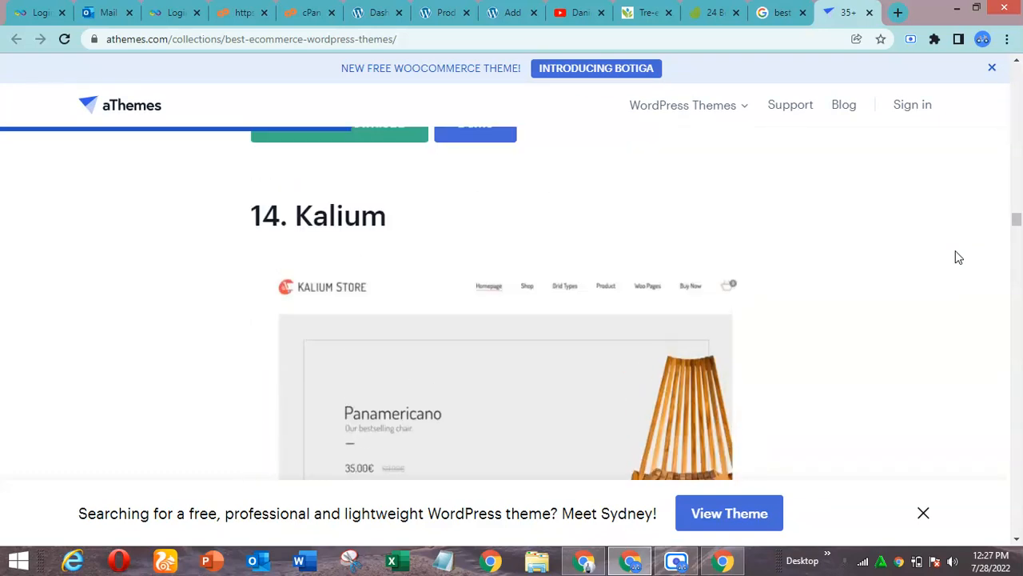
scroll(958, 258, "up", 3)
scroll(959, 258, "down", 7)
scroll(959, 257, "down", 6)
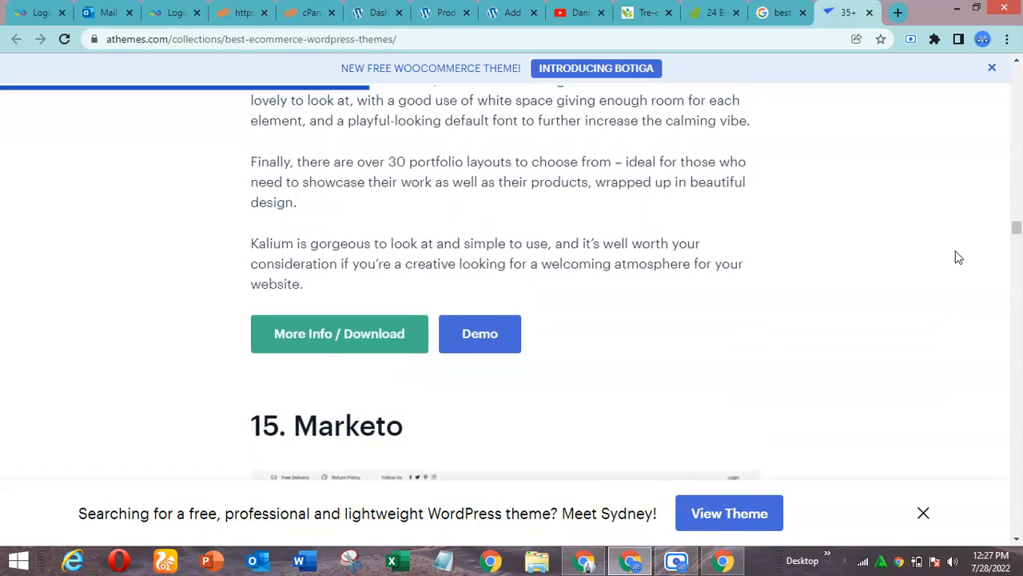
scroll(958, 258, "up", 1)
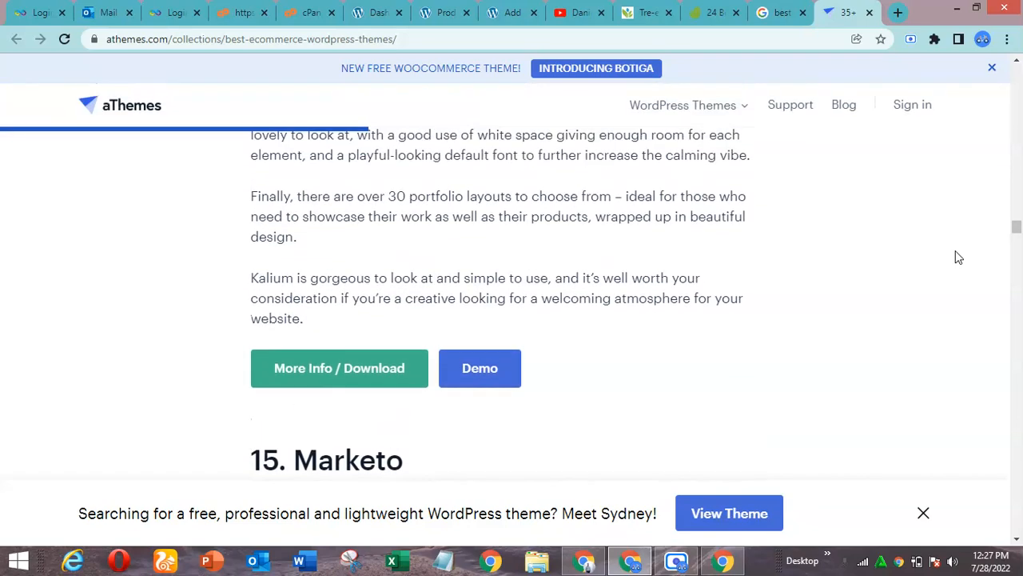
left_click(492, 373)
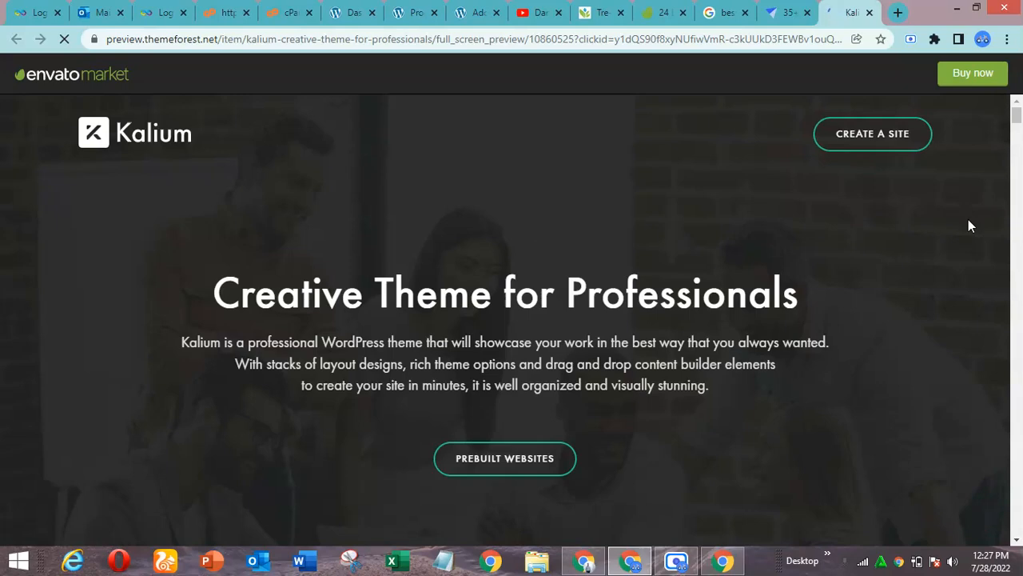
Browse Kalium's prebuilt websites from Architecture through Dark Skin and open the Fashion Shop demo site
mouse_move(1018, 118)
left_mouse_down()
mouse_move(1018, 146)
mouse_move(1017, 132)
left_mouse_up()
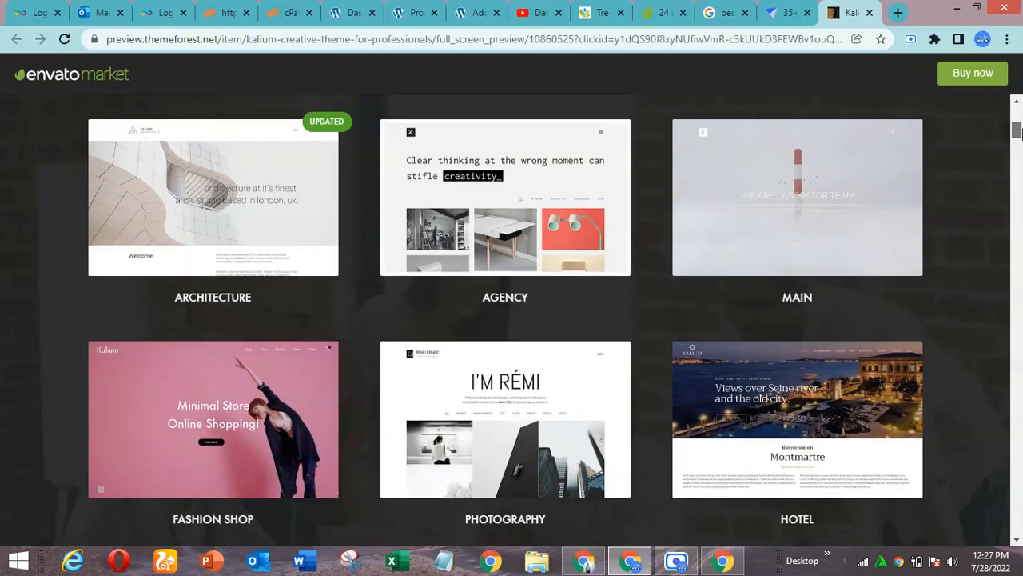
left_click_drag(1017, 132, 1017, 140)
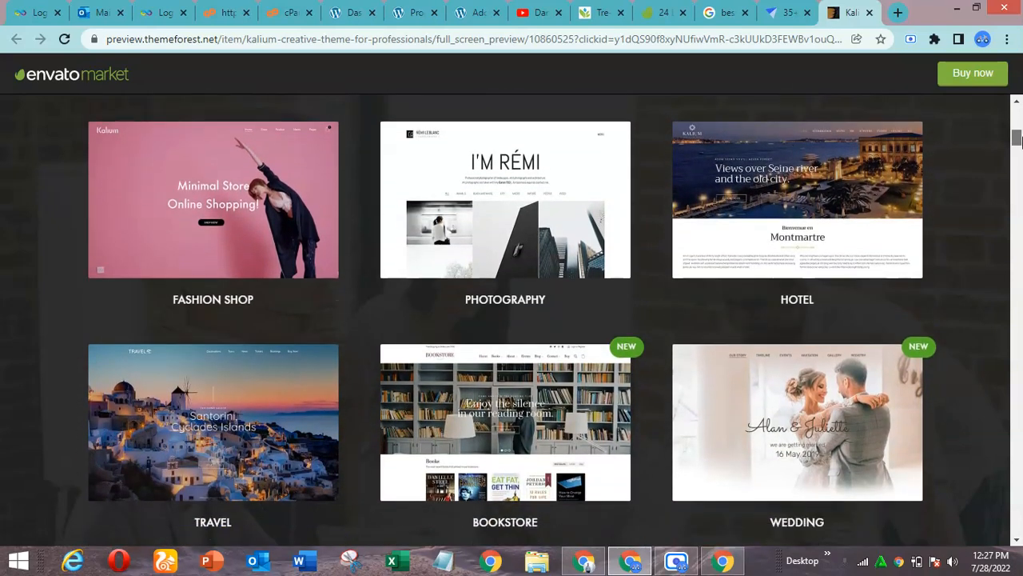
left_click_drag(1017, 140, 1018, 161)
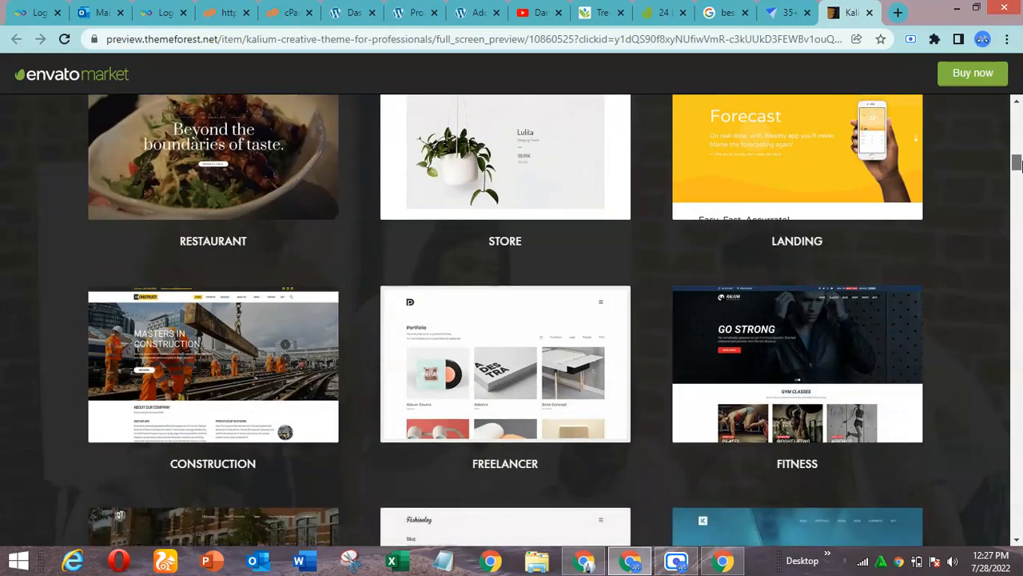
scroll(1017, 163, "up", 1)
scroll(1017, 172, "down", 3)
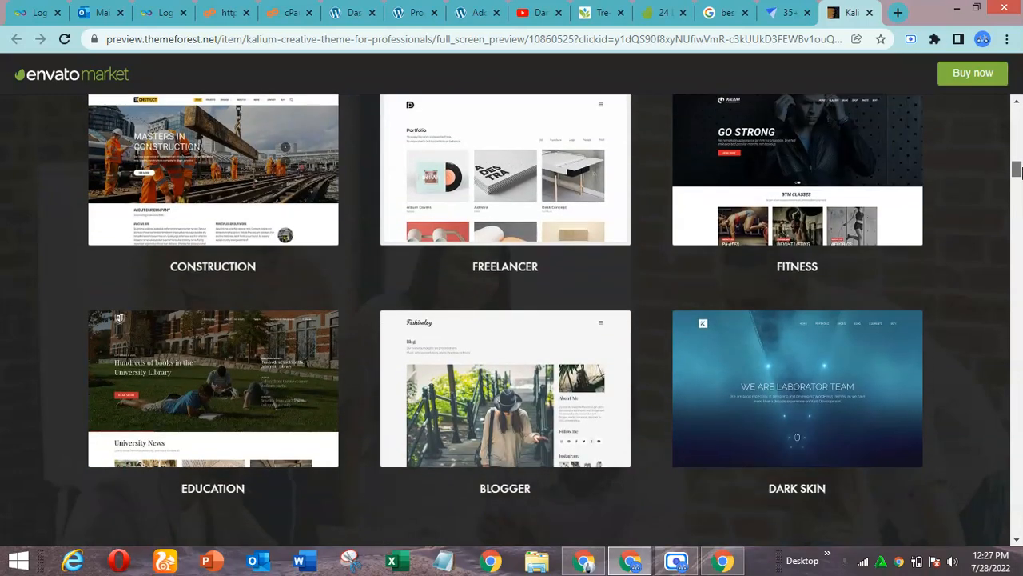
scroll(1017, 171, "down", 1)
scroll(1017, 163, "up", 3)
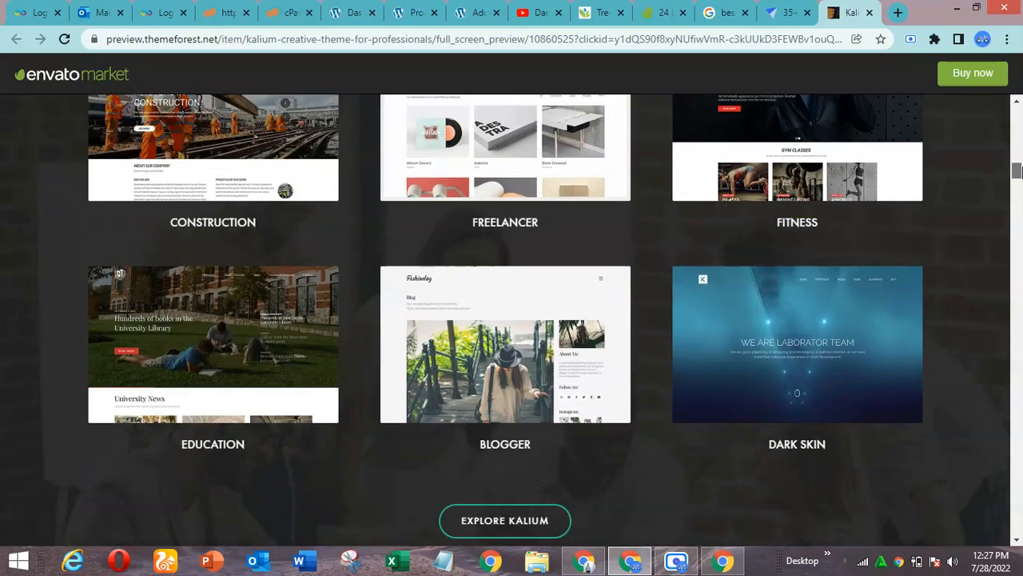
left_click_drag(1017, 163, 1017, 135)
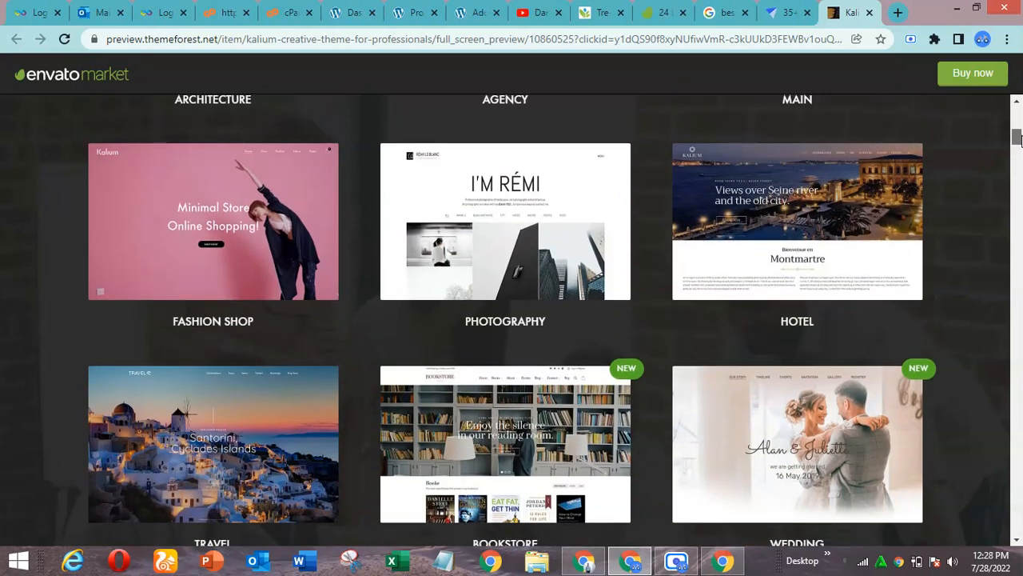
left_click(511, 184)
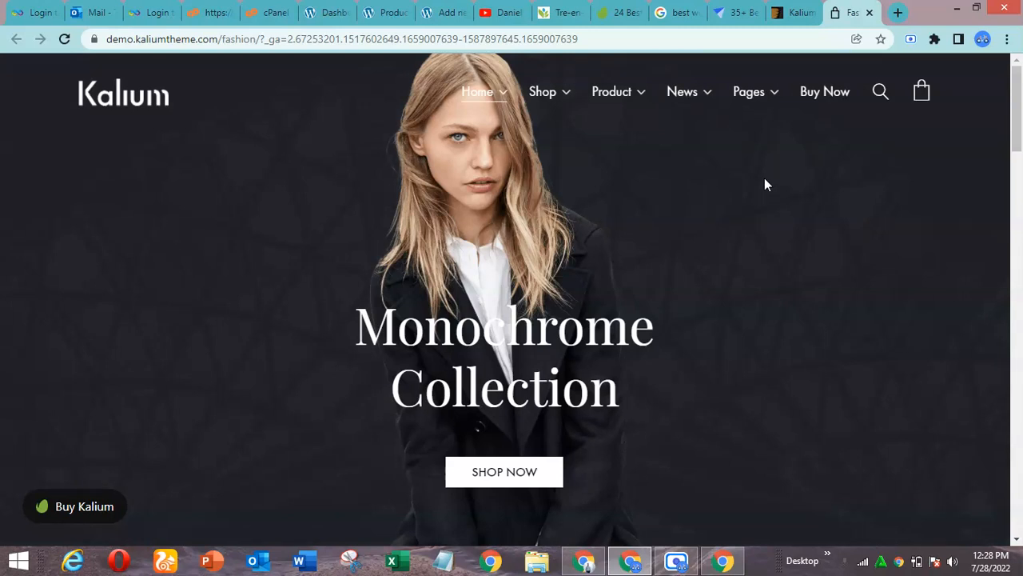
Examine the Kalium fashion demo's homepage, including its header navigation, the Monochrome Collection and Fall & Winter Coat Collection slides, and the area below
scroll(764, 185, "down", 1)
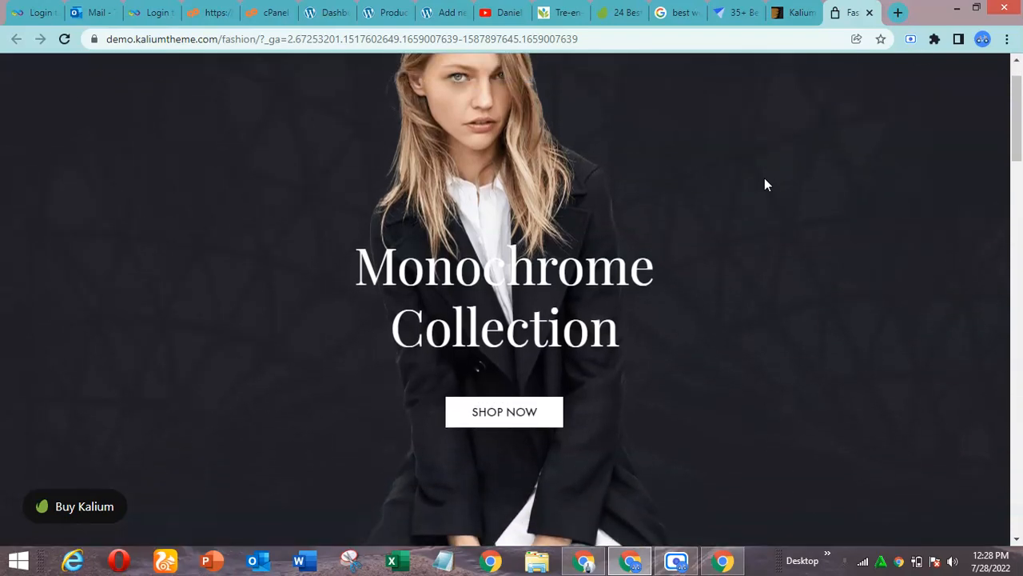
scroll(765, 185, "up", 1)
scroll(765, 184, "down", 5)
scroll(764, 184, "down", 6)
scroll(765, 184, "up", 10)
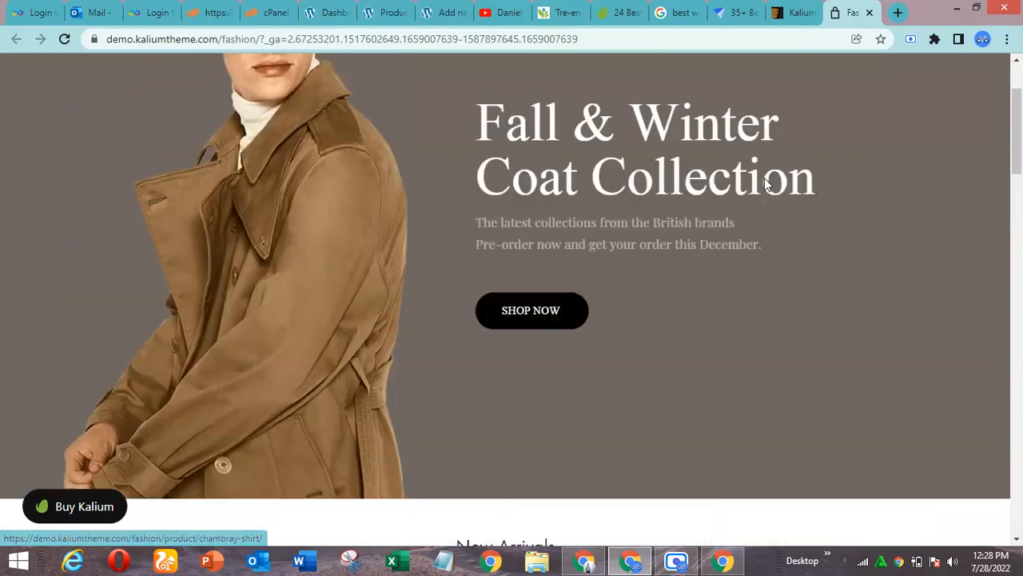
scroll(764, 185, "up", 2)
scroll(764, 184, "down", 1)
scroll(764, 185, "up", 1)
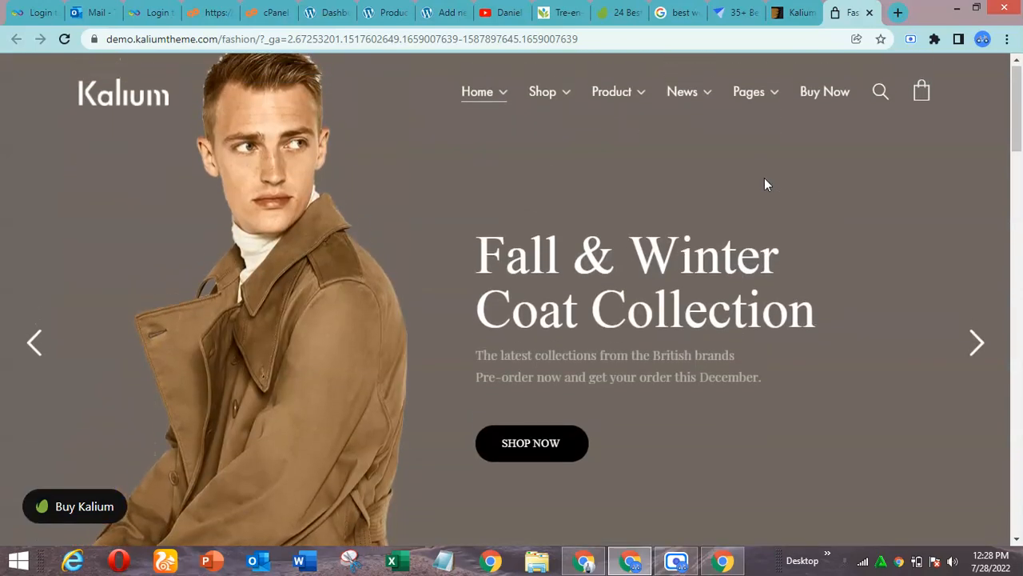
scroll(764, 184, "down", 1)
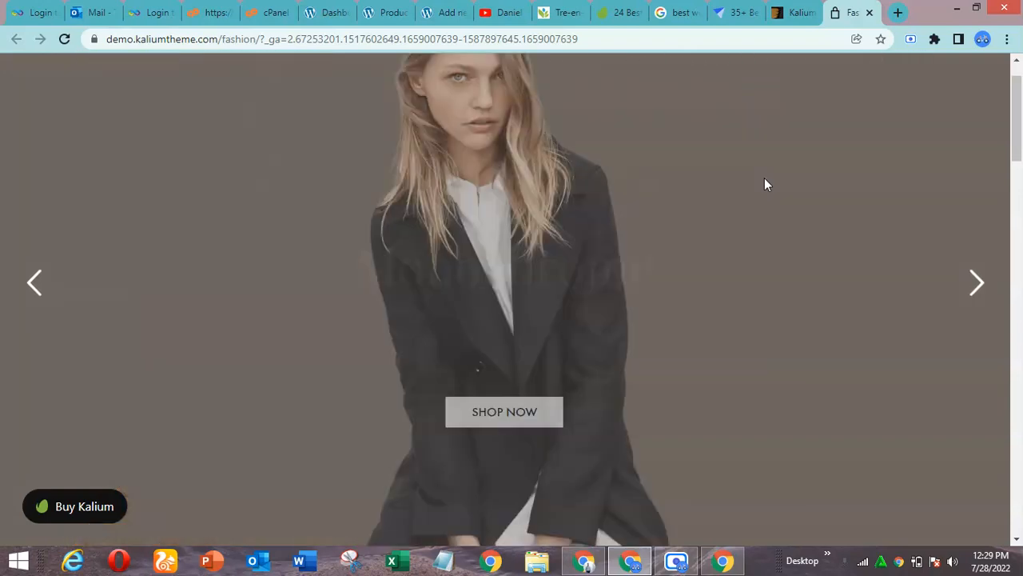
scroll(765, 184, "up", 1)
scroll(764, 184, "down", 3)
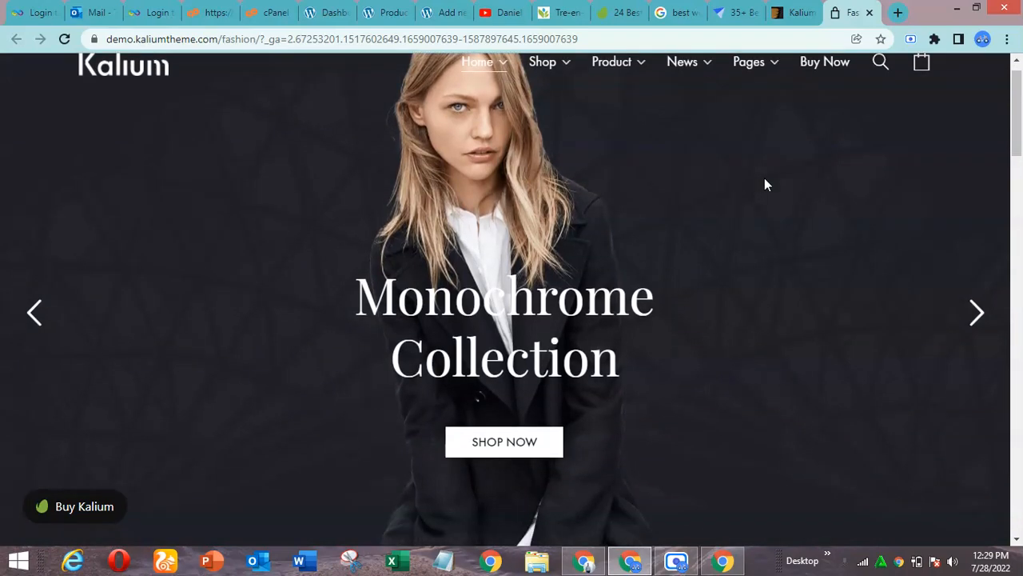
scroll(764, 183, "up", 3)
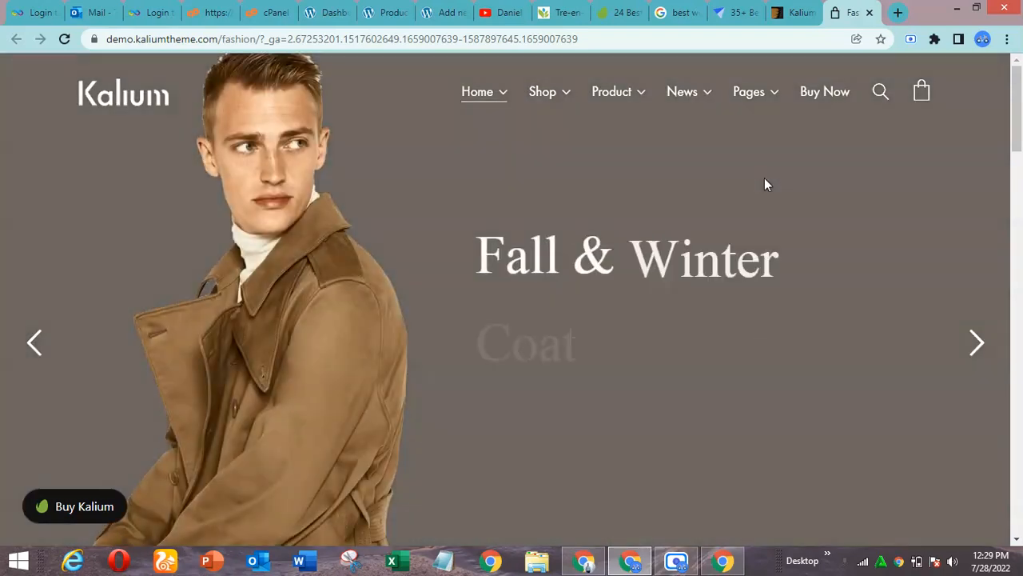
scroll(765, 184, "down", 1)
scroll(764, 184, "up", 1)
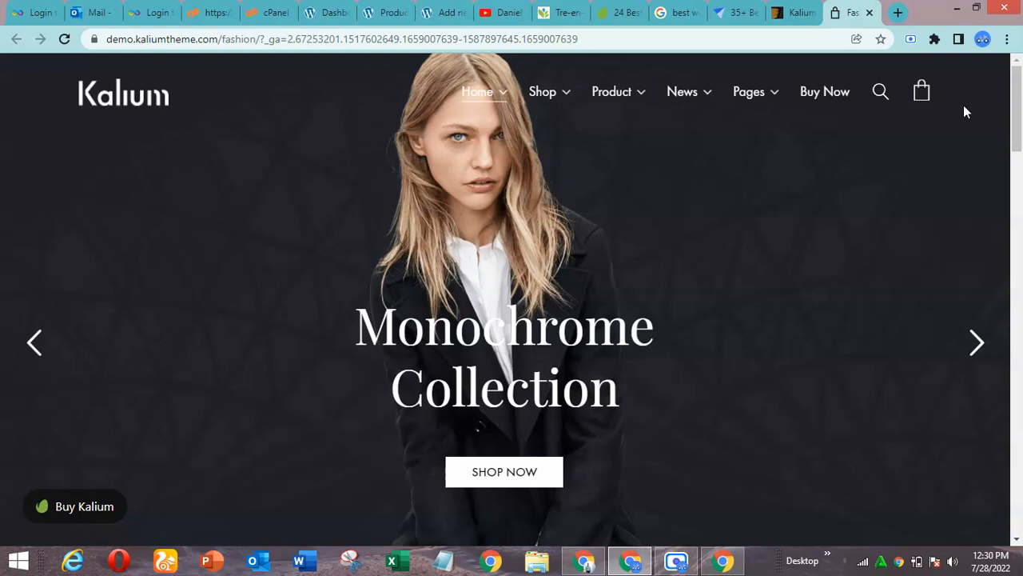
mouse_move(1017, 109)
left_mouse_down()
mouse_move(1020, 177)
mouse_move(1020, 90)
left_mouse_up()
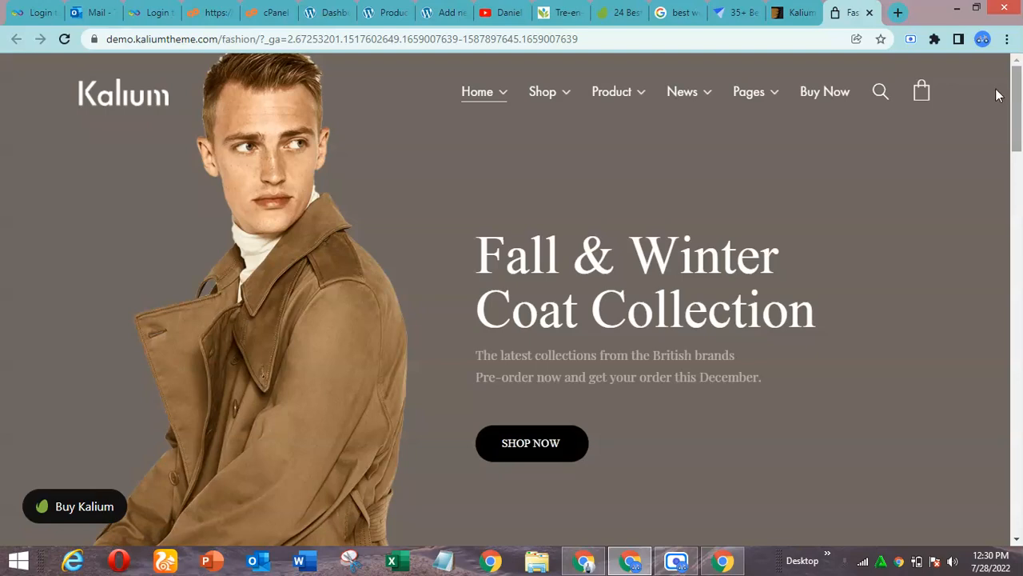
mouse_move(1017, 102)
left_mouse_down()
mouse_move(1019, 200)
mouse_move(1021, 94)
left_mouse_up()
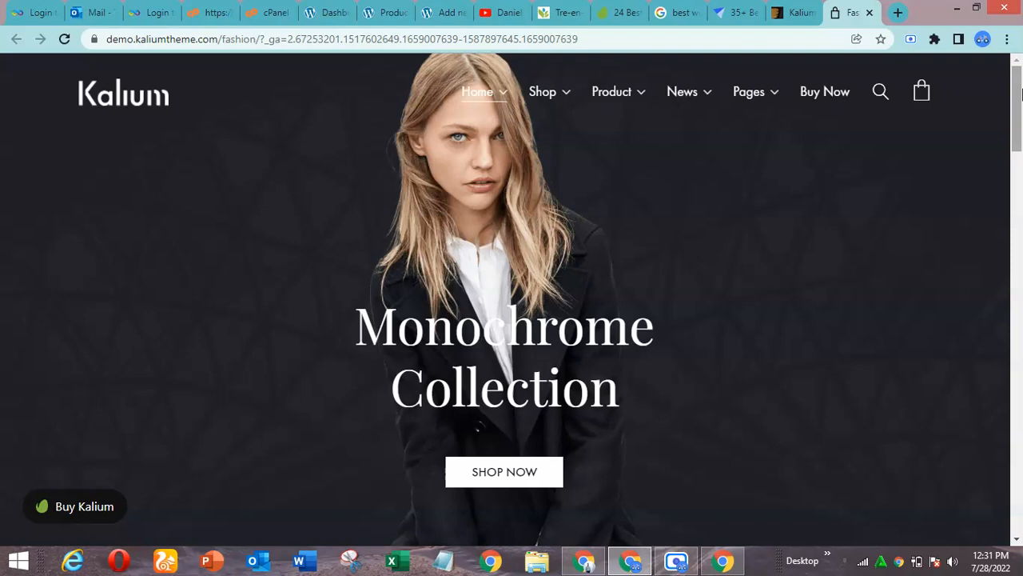
scroll(1021, 128, "down", 5)
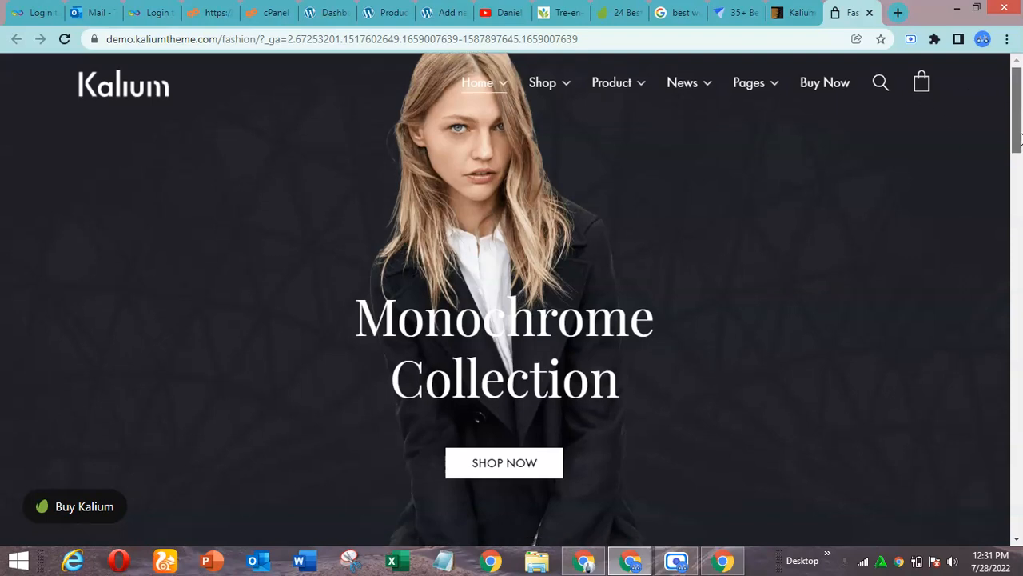
scroll(1021, 137, "up", 5)
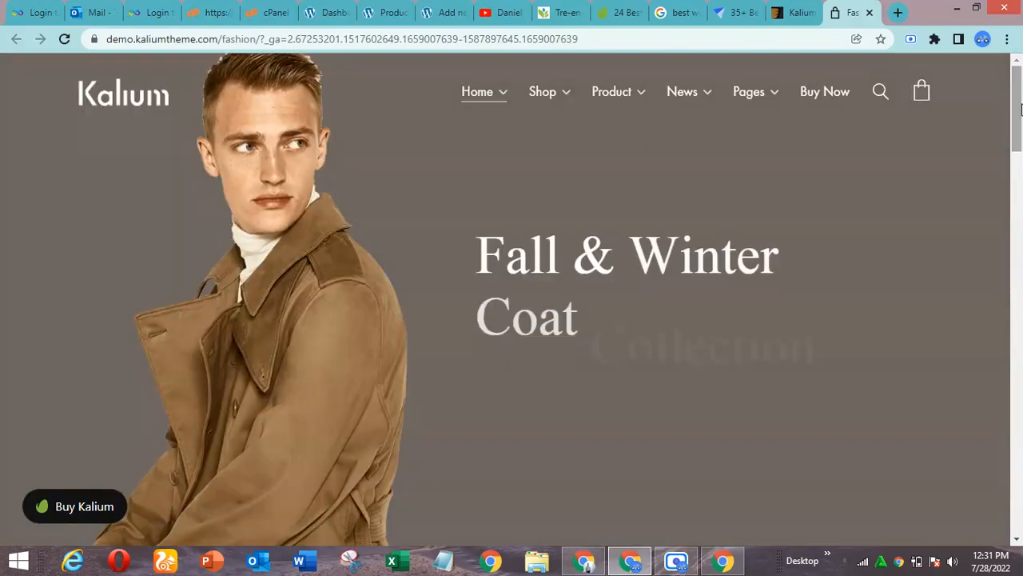
left_click(670, 565)
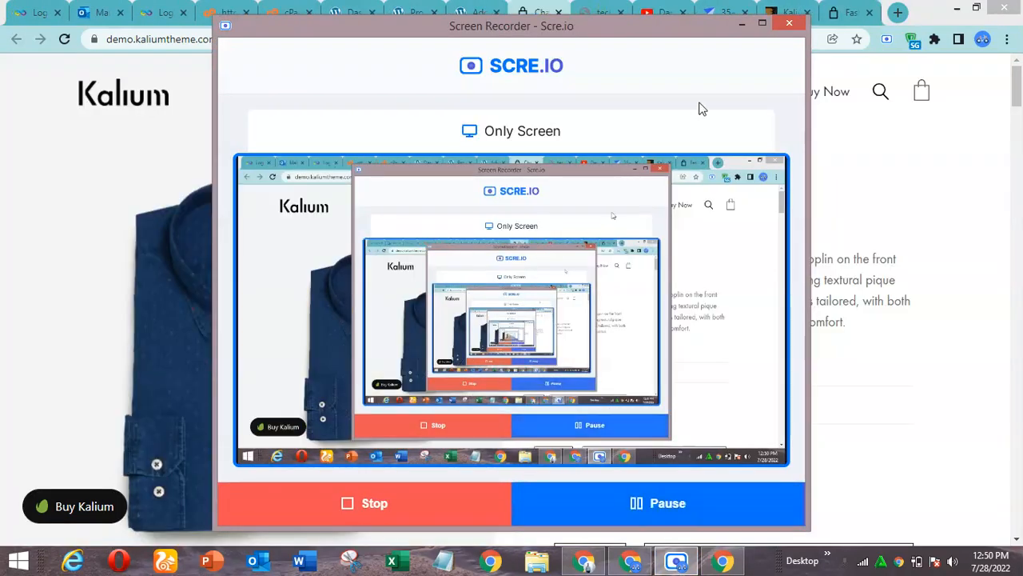
Copy the Chambray Shirt title from the Kalium demo product page into the new WooCommerce product's name
left_click(742, 25)
left_click(473, 12)
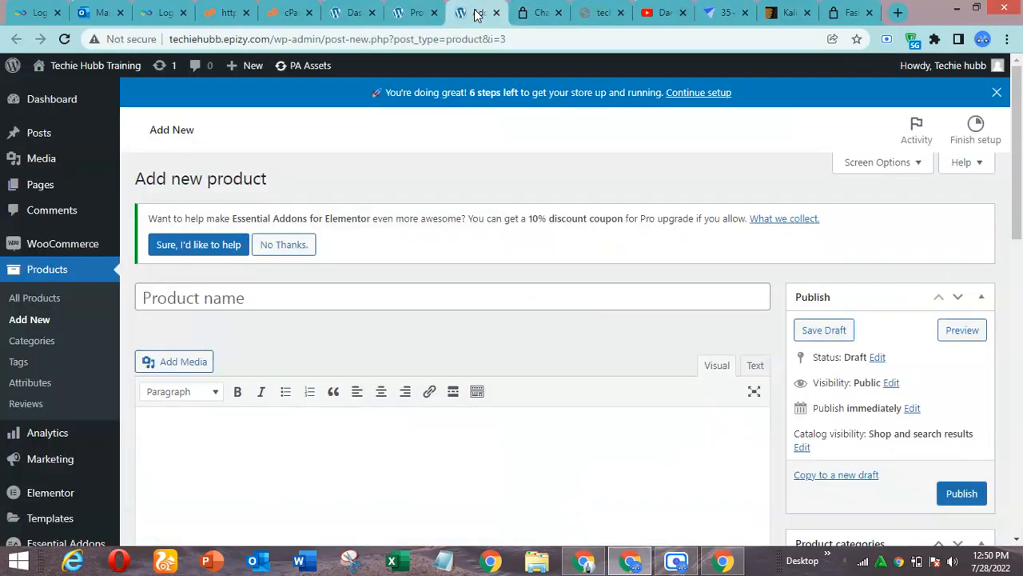
left_click(542, 8)
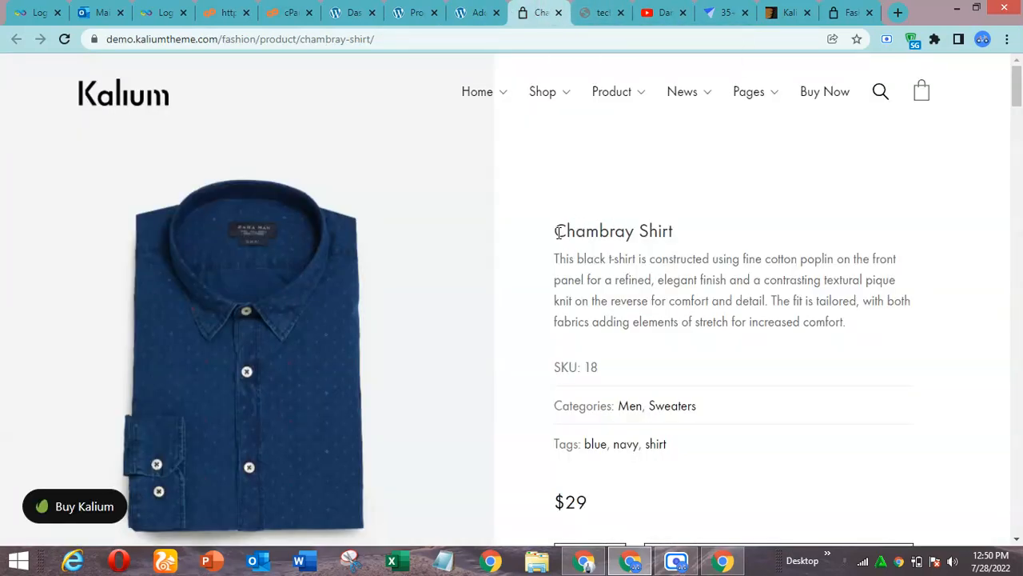
left_click_drag(557, 230, 700, 234)
key("ctrl+c")
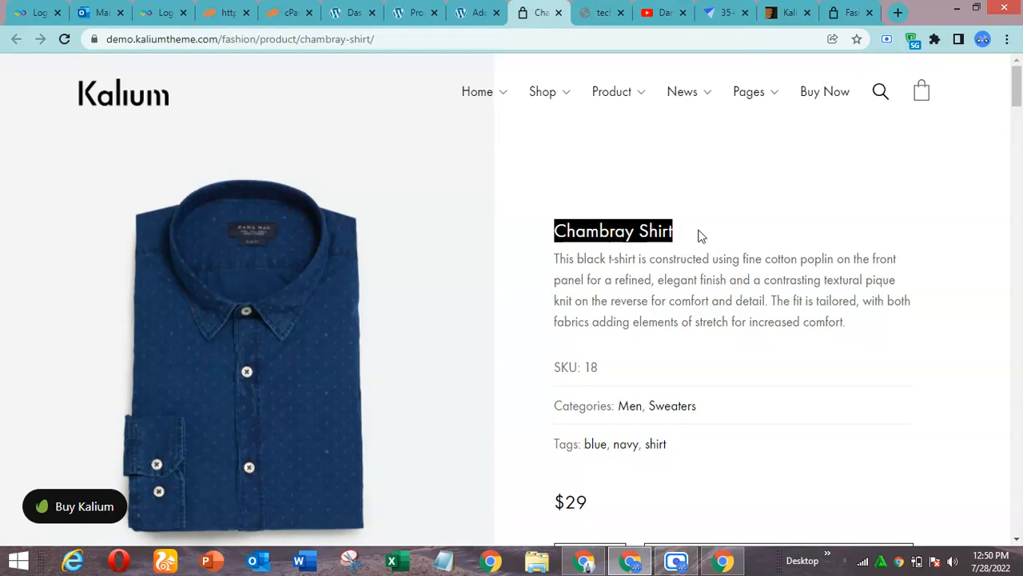
left_click(472, 11)
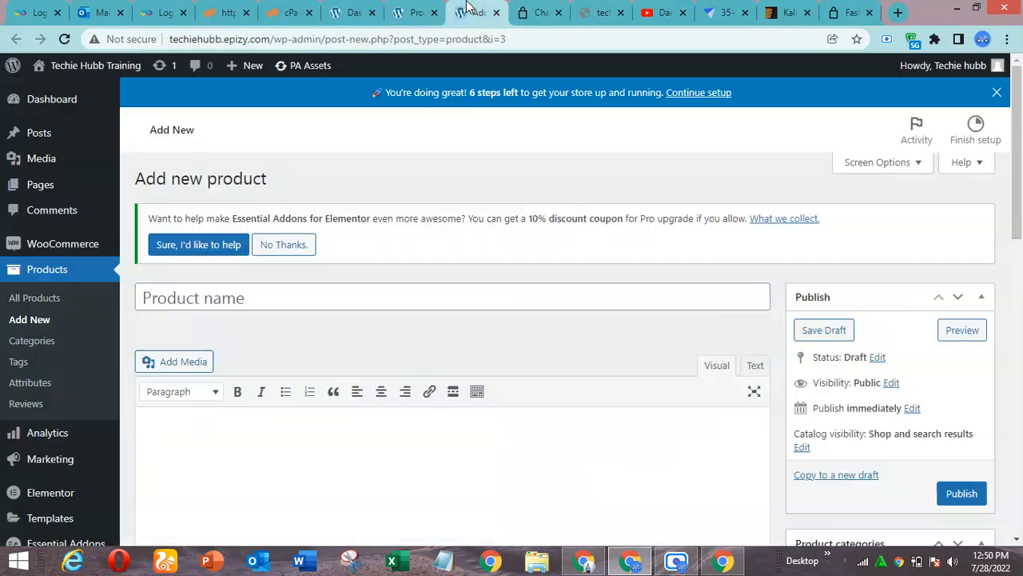
left_click(338, 294)
type("V")
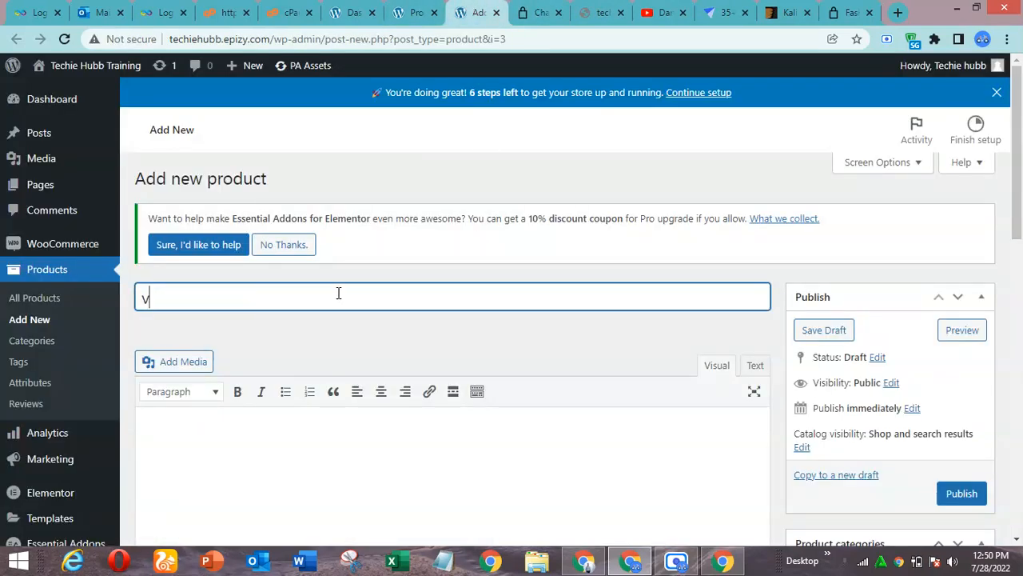
key("ctrl+a")
key("ctrl+v")
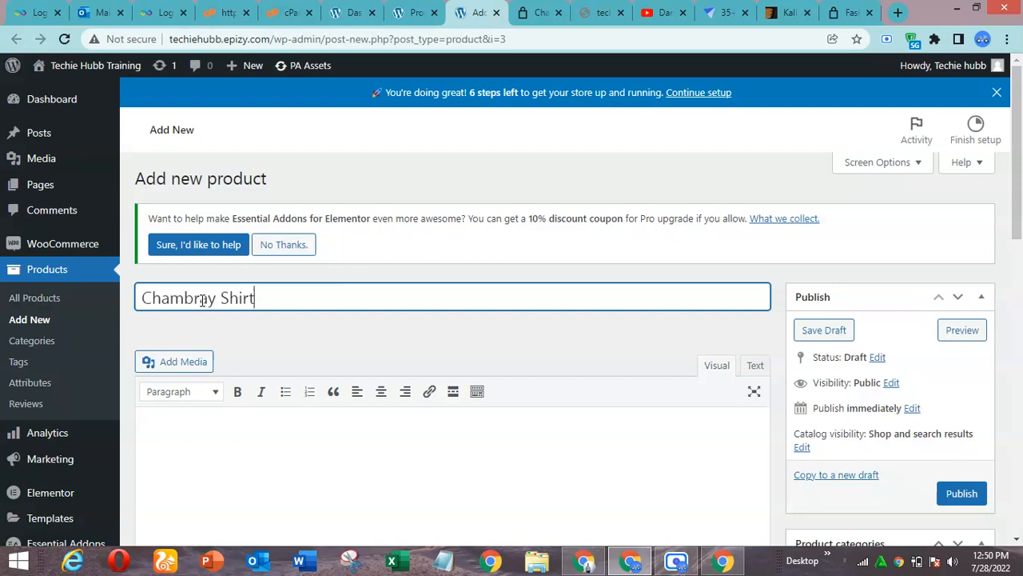
Insert "Men" before "Shirt" in the product name so that it reads "Chambray Men Shirt"
left_click(220, 297)
type("Men")
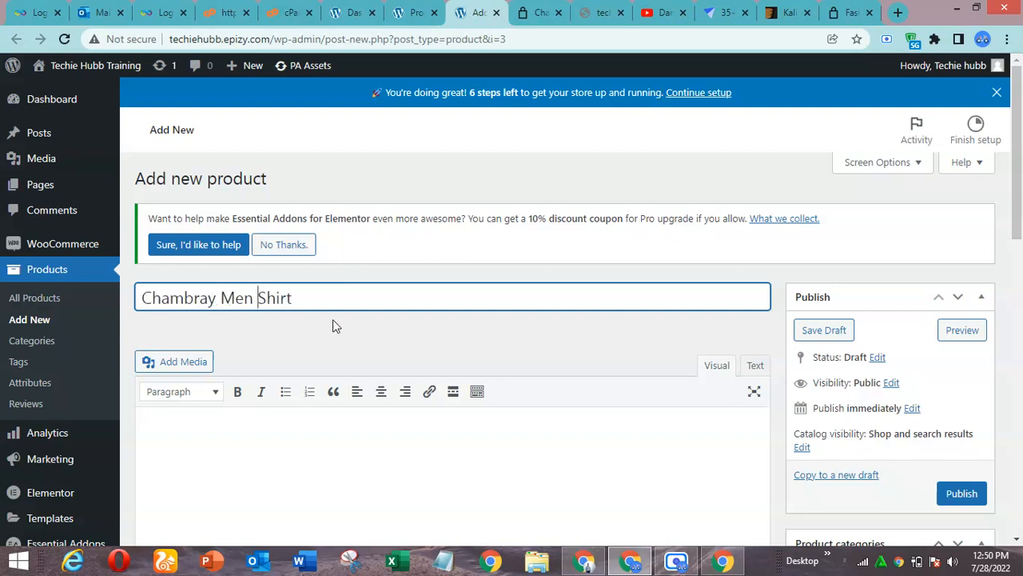
left_click(512, 329)
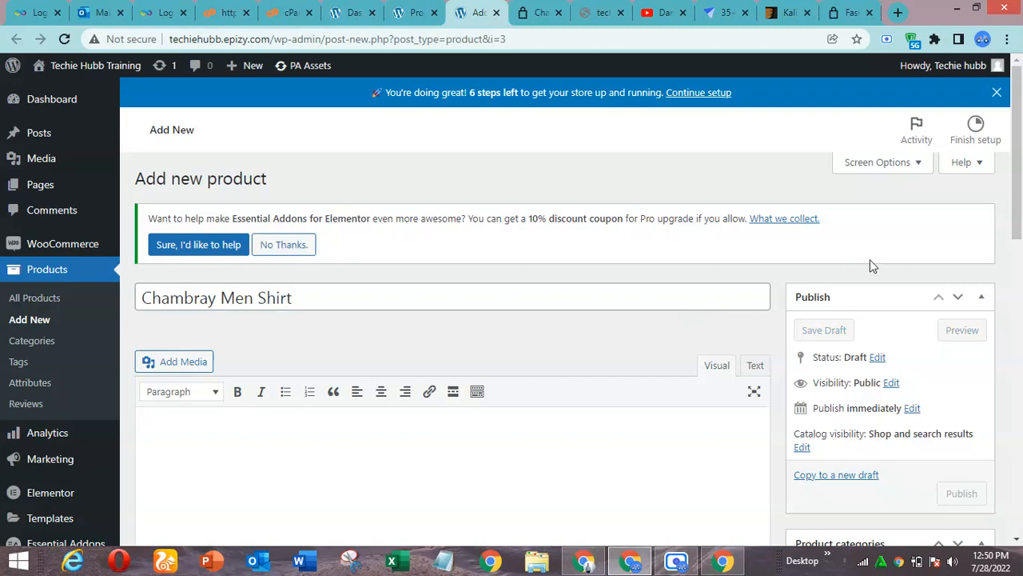
Copy the paragraph from the demo product's Description section into the new product's main description
scroll(1022, 231, "down", 1)
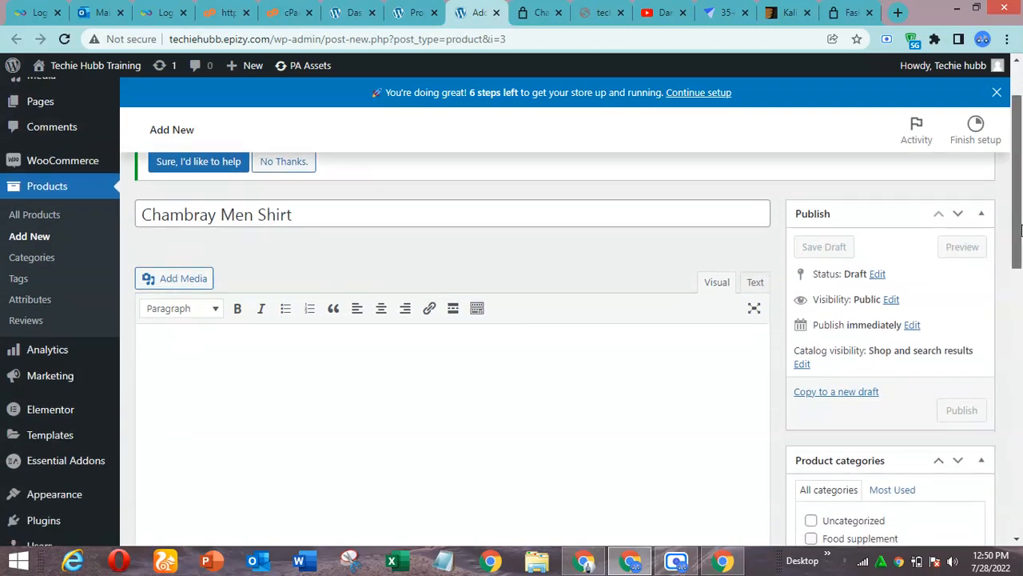
scroll(1021, 230, "up", 1)
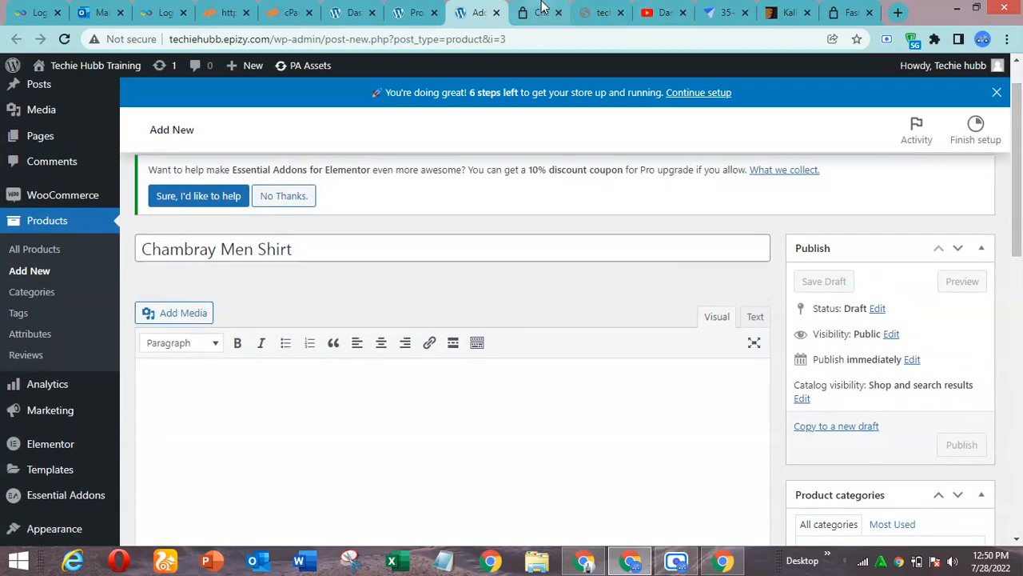
left_click(542, 8)
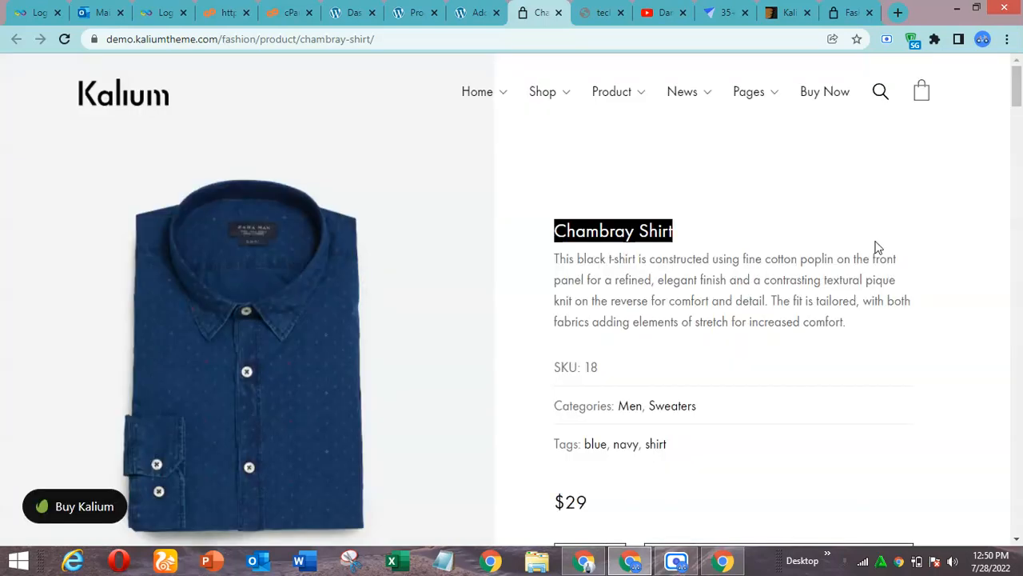
left_click_drag(1016, 96, 1016, 468)
triple_click(453, 373)
key("ctrl+c")
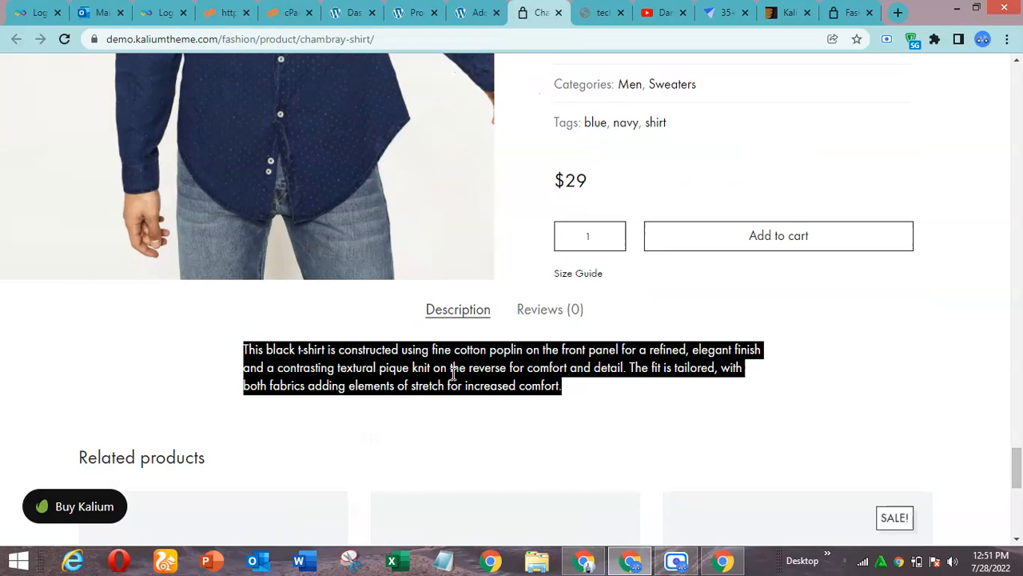
left_click(472, 11)
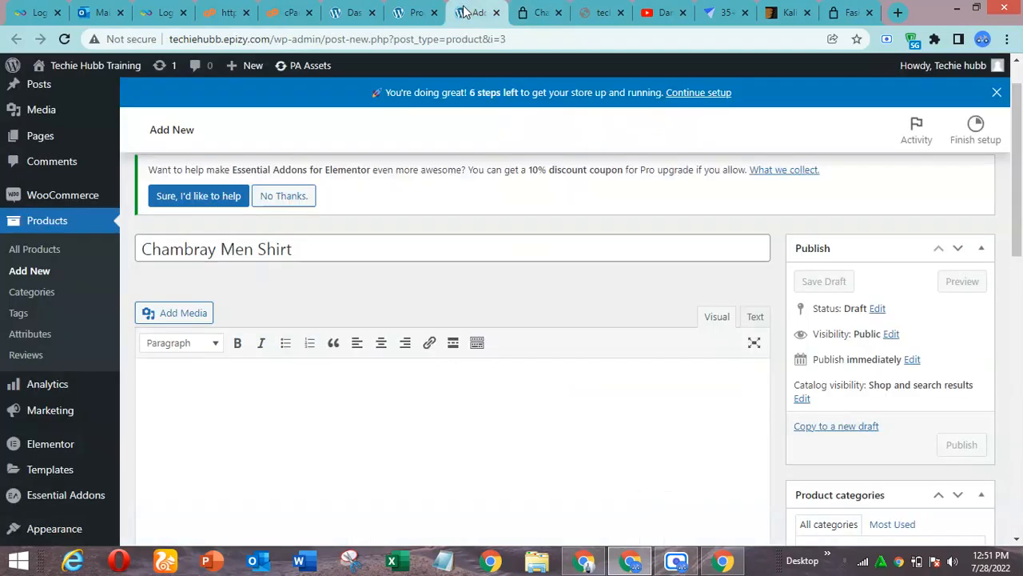
left_click(422, 408)
key("ctrl+v")
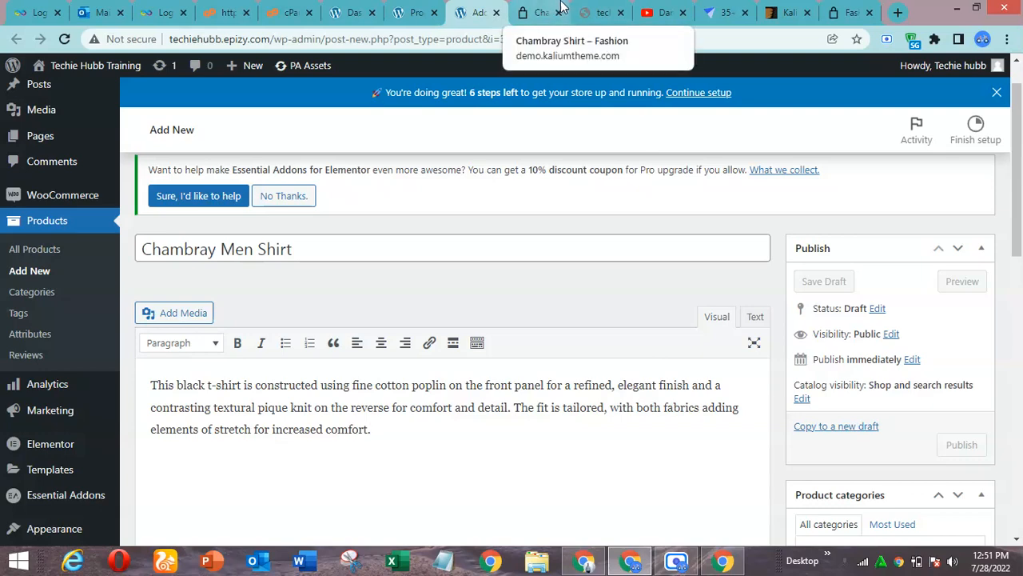
Copy the summary paragraph under the demo's Chambray Shirt title into the product short description, removing the last sentence starting "The fit is tailored"
left_click(538, 11)
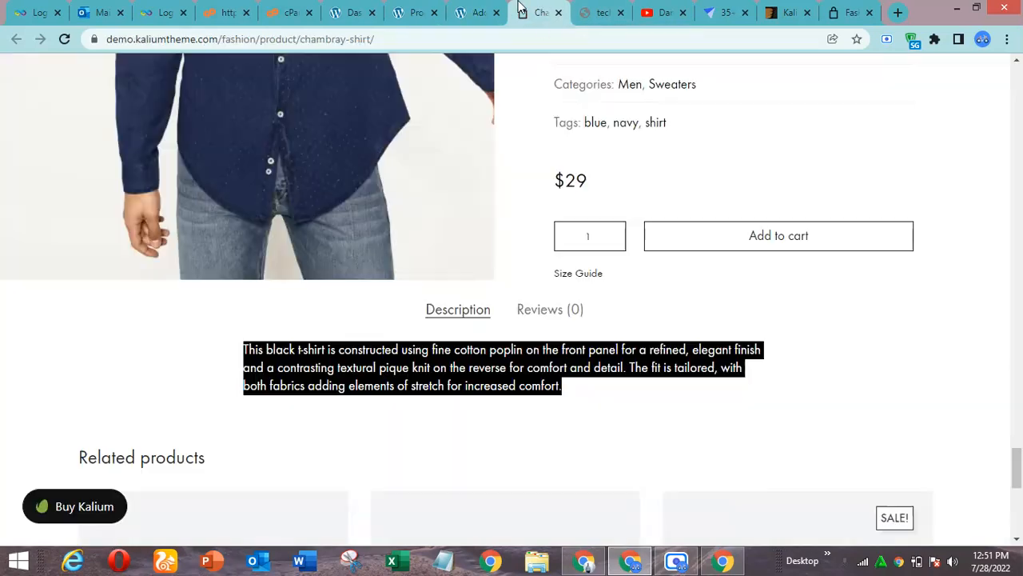
left_click(472, 6)
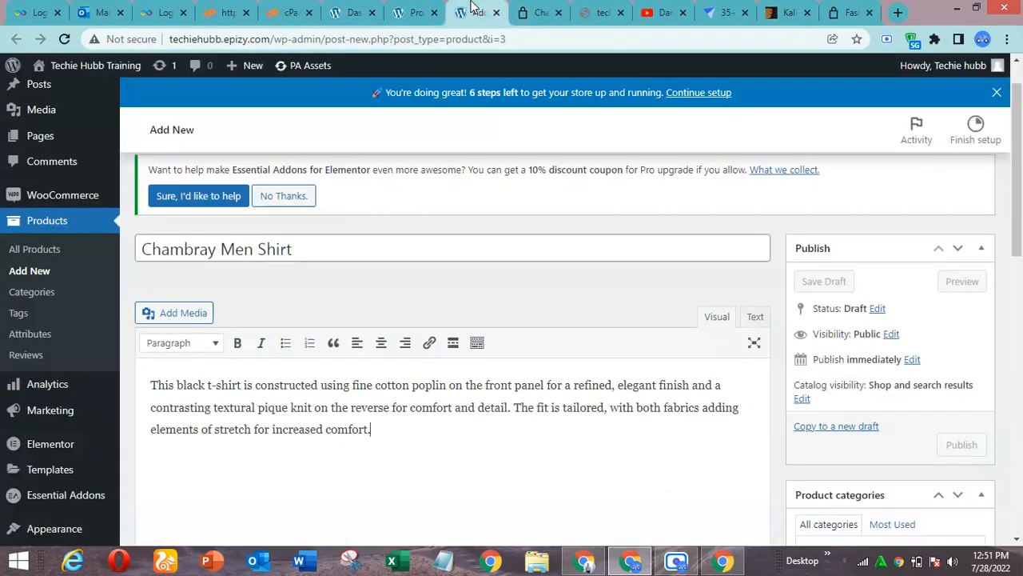
left_click(540, 11)
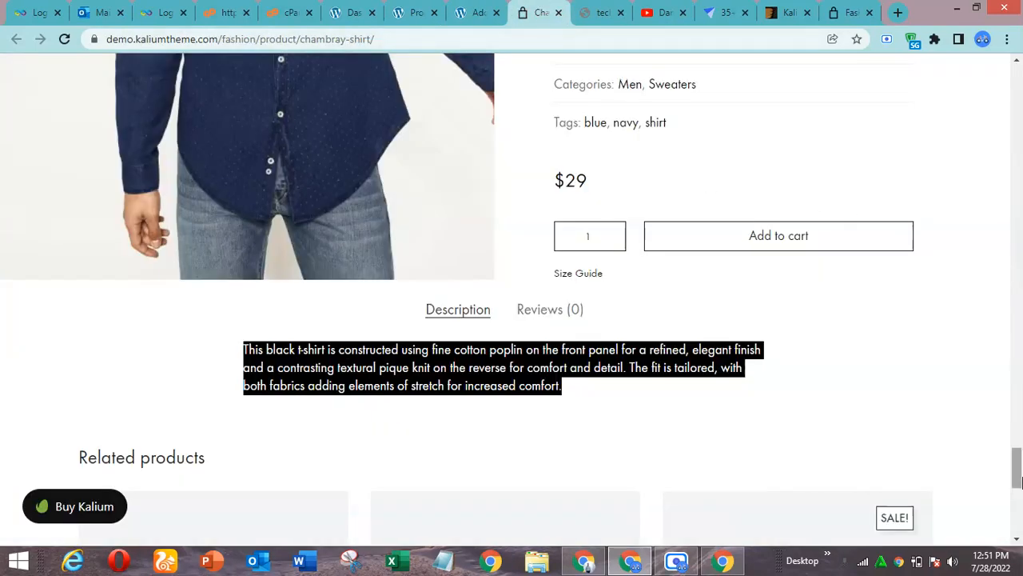
left_click_drag(1019, 484, 1016, 80)
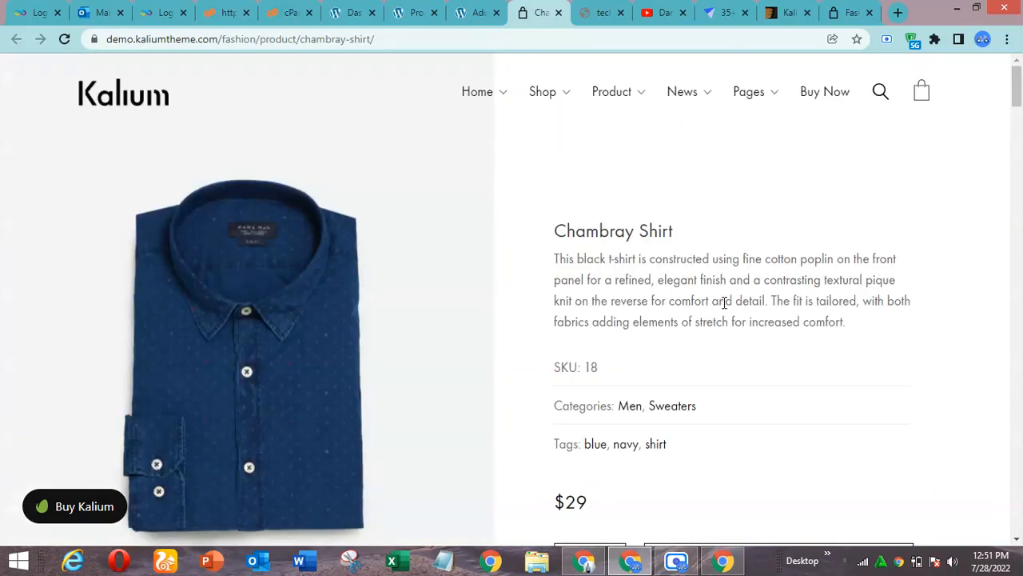
triple_click(725, 302)
key("ctrl+c")
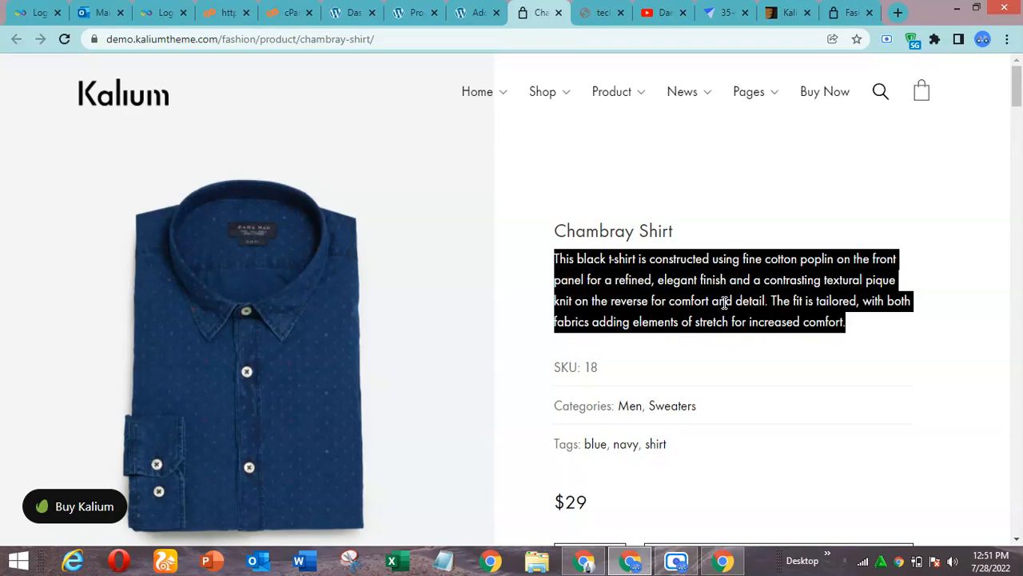
left_click(477, 12)
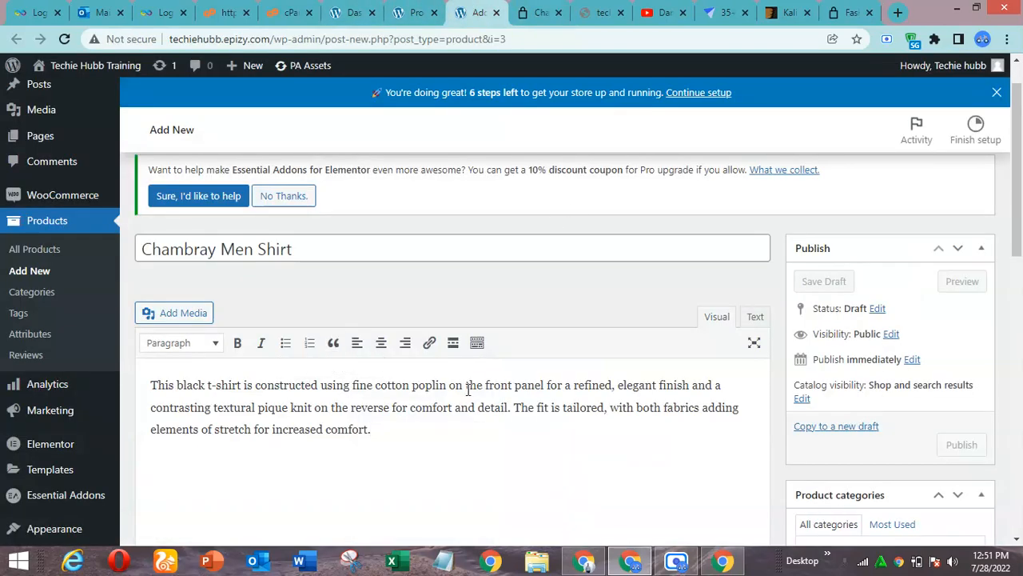
left_click_drag(1019, 170, 1021, 453)
left_click(281, 315)
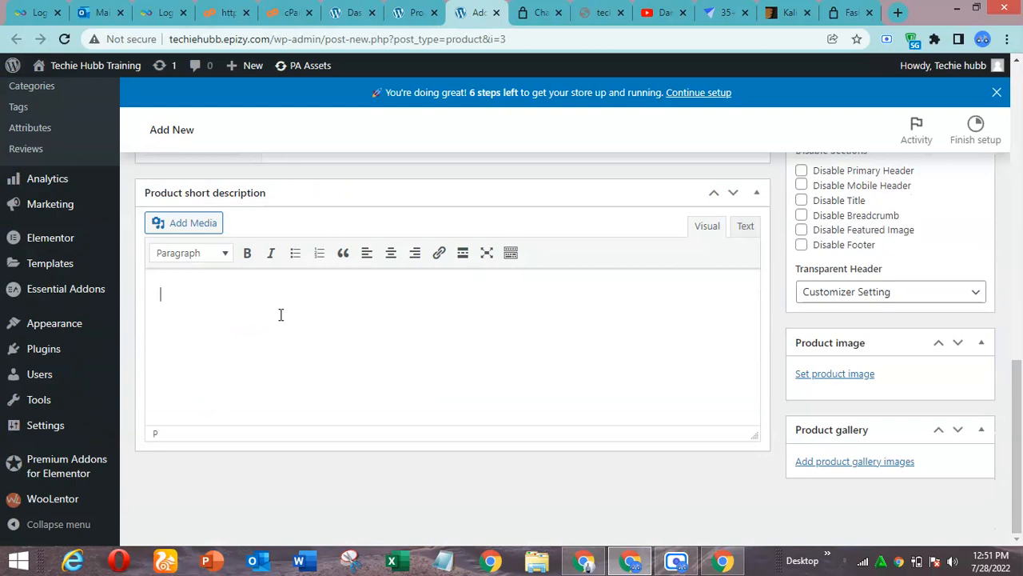
key("ctrl+v")
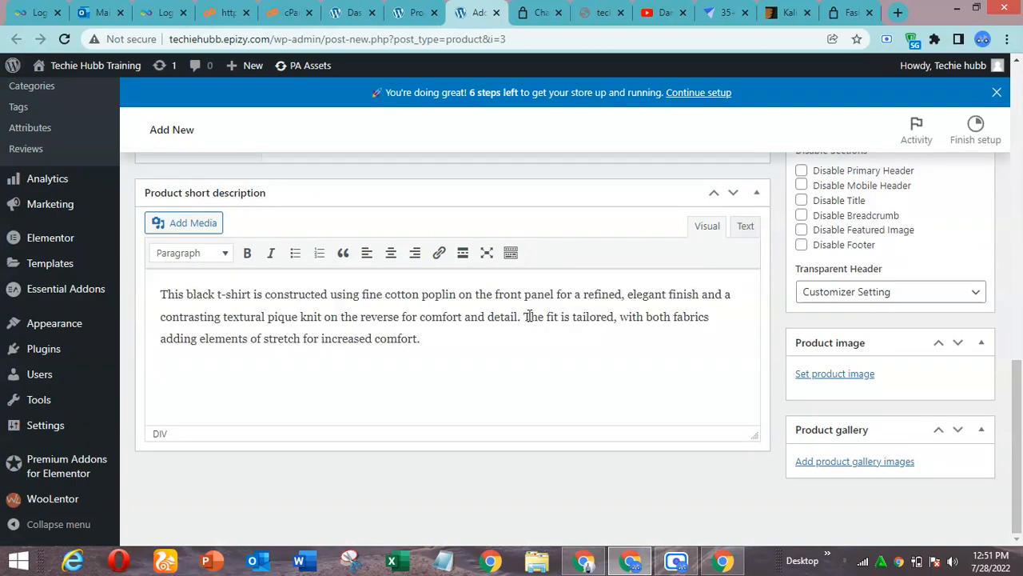
left_click_drag(524, 317, 563, 365)
key("BackSpace")
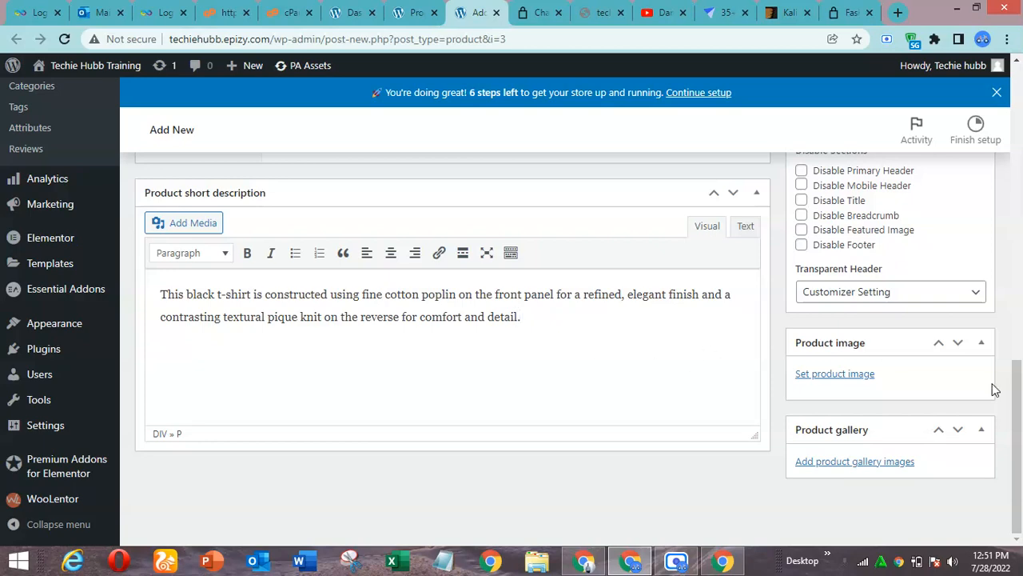
Set the product type in the product data to Variable product
left_click_drag(1018, 380, 1018, 226)
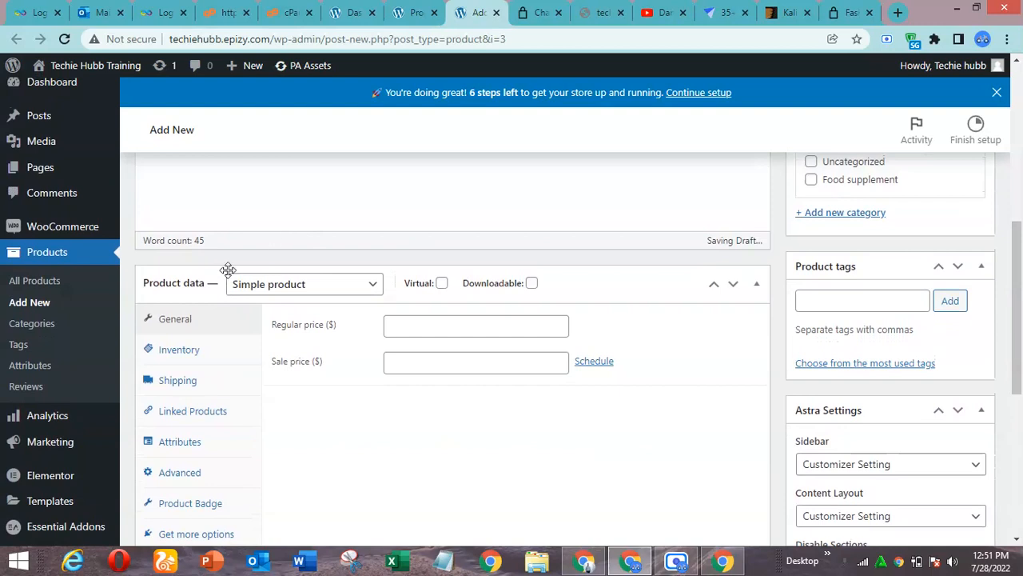
left_click(325, 295)
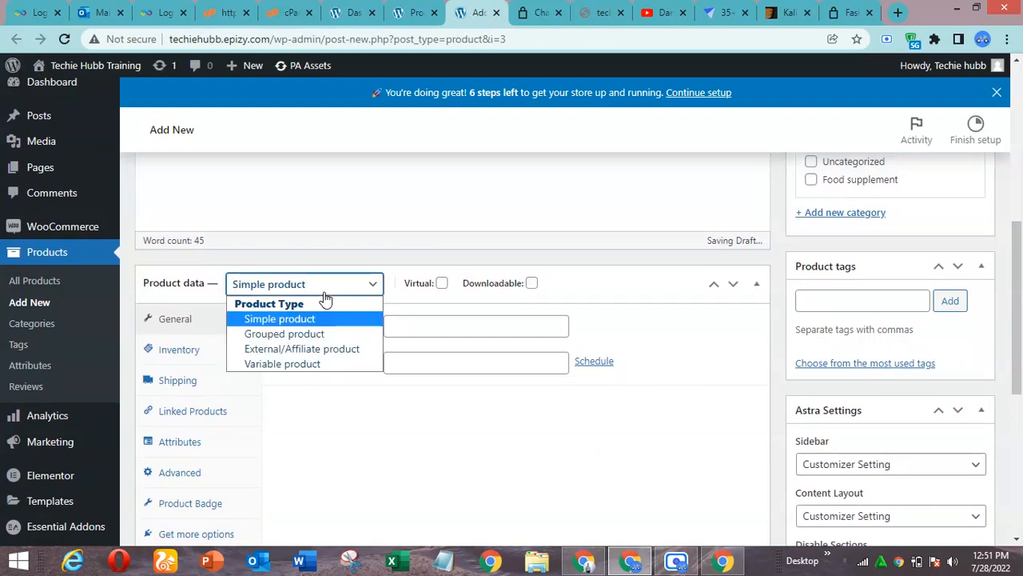
left_click(321, 364)
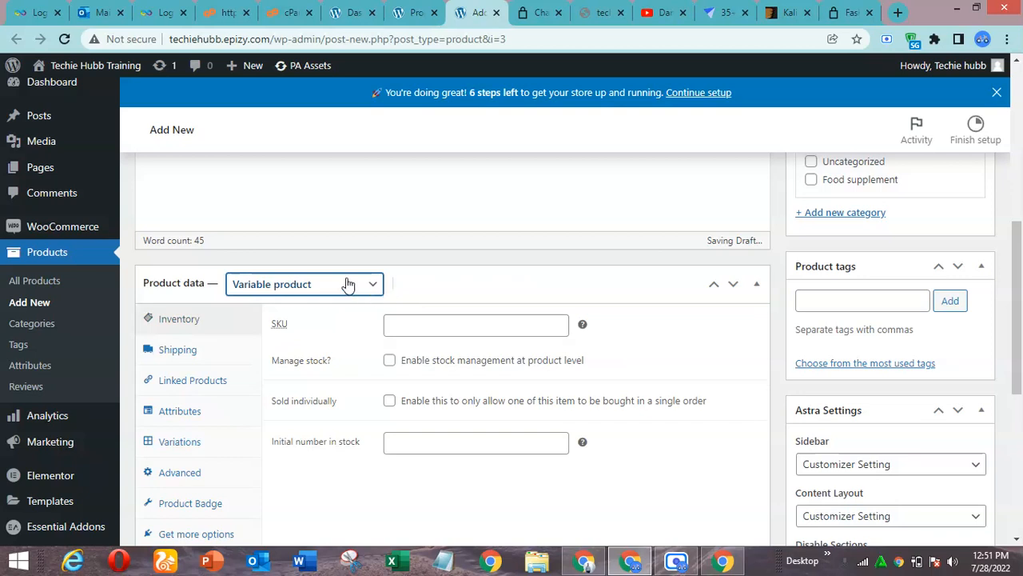
left_click(308, 285)
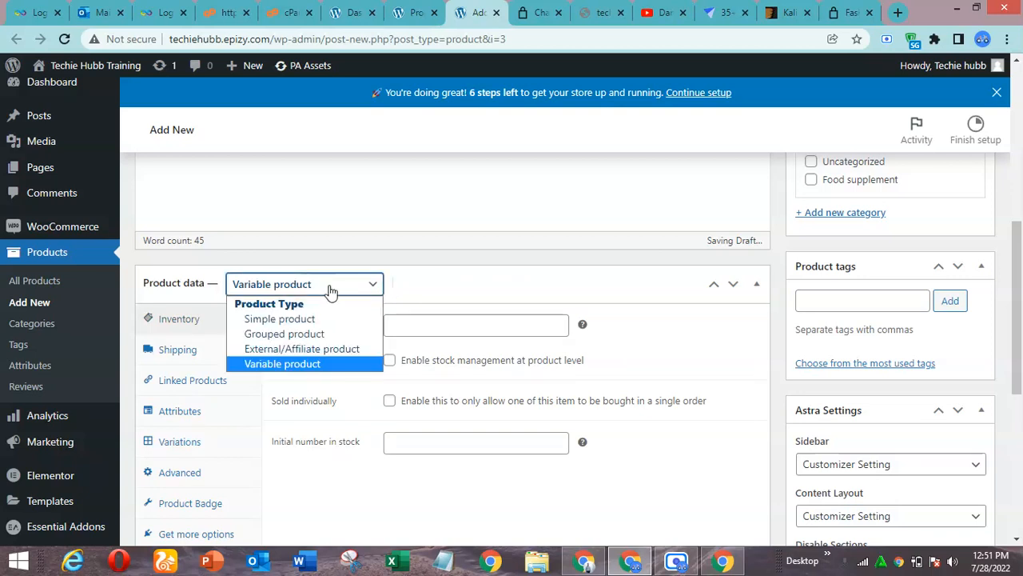
left_click(302, 362)
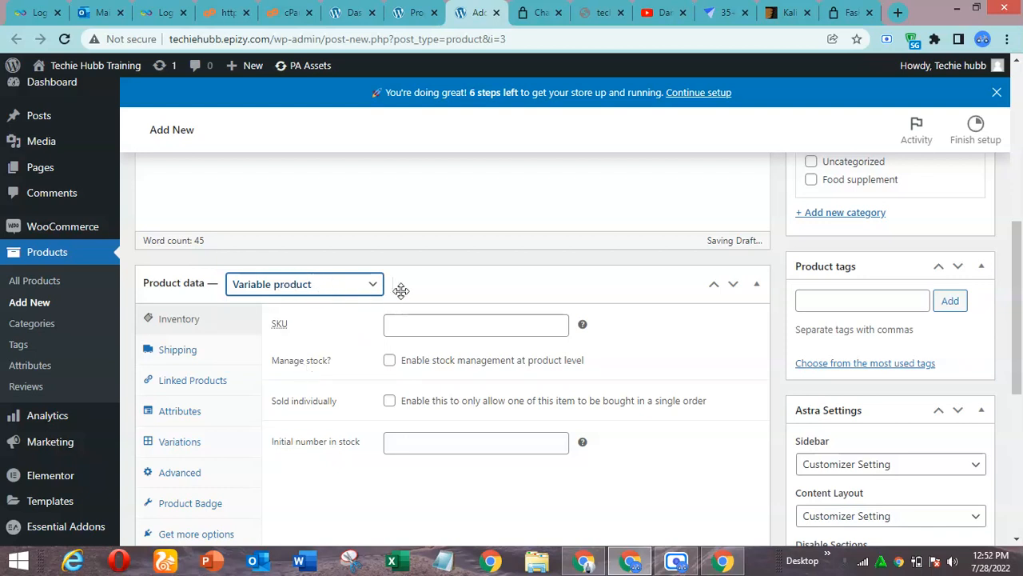
left_click(294, 292)
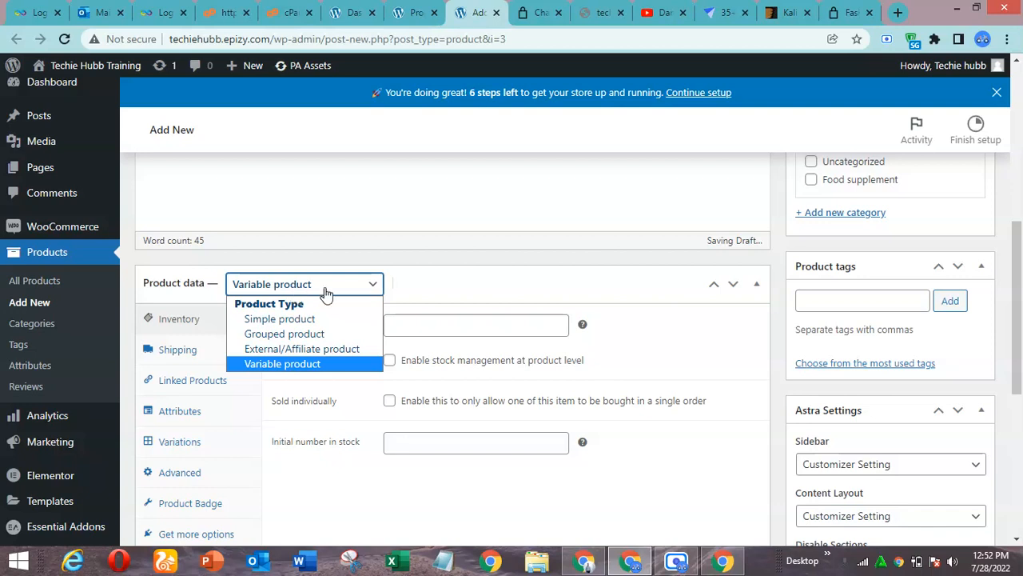
left_click(312, 366)
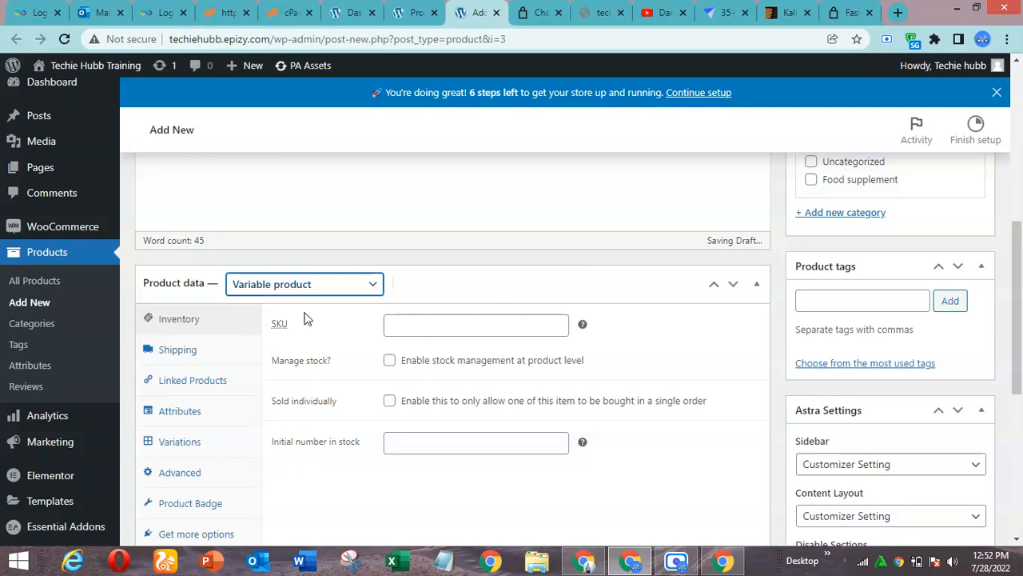
Add a blank custom product attribute to the variable product, staying on the page instead of leaving the site
left_click_drag(1021, 260, 1021, 294)
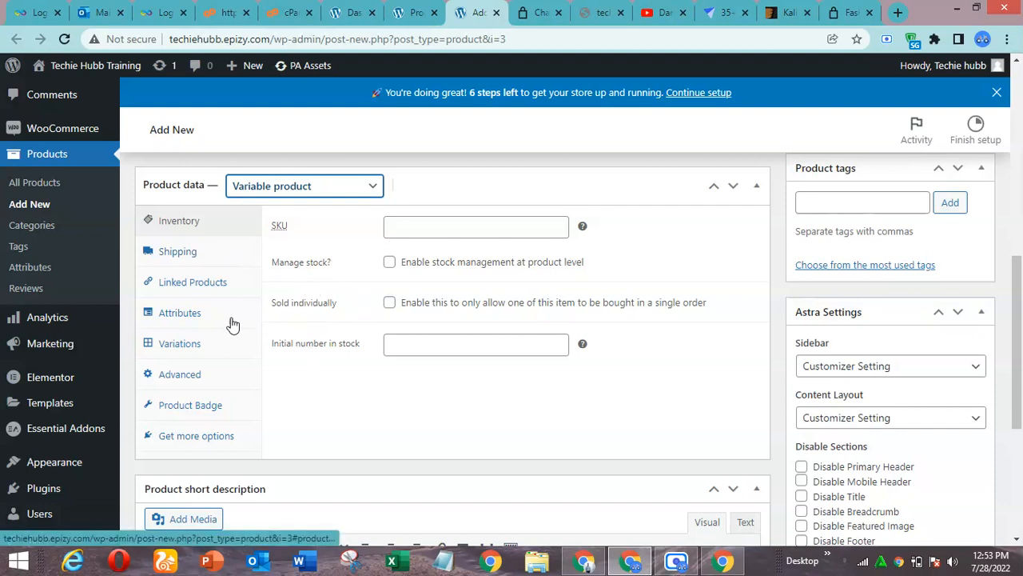
left_click(196, 317)
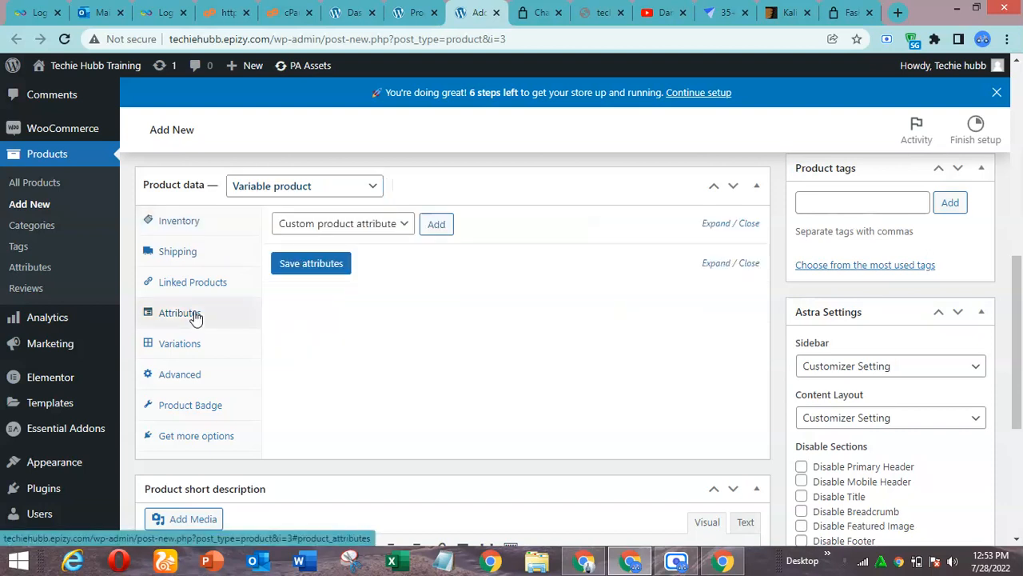
left_click(437, 227)
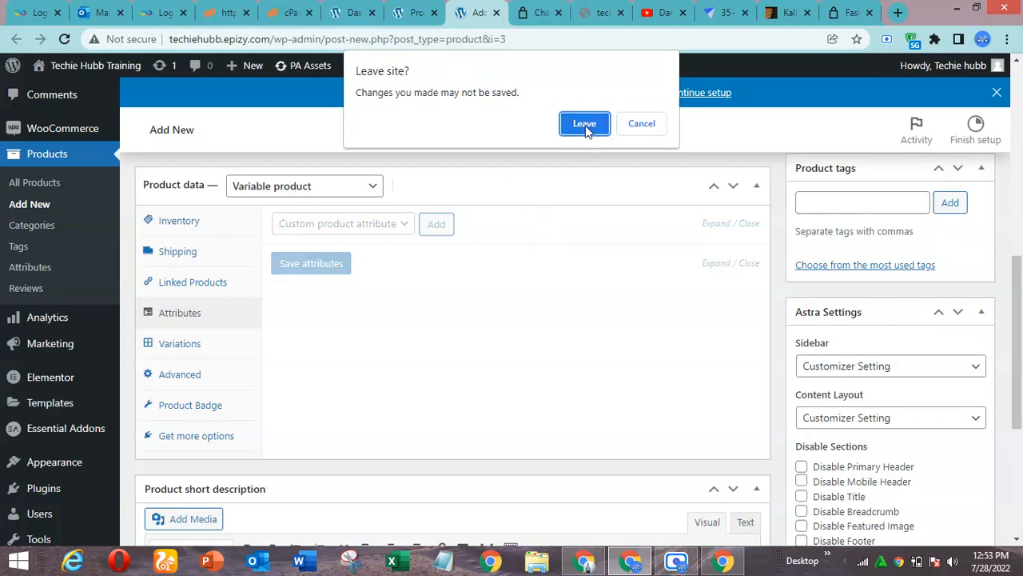
left_click(641, 128)
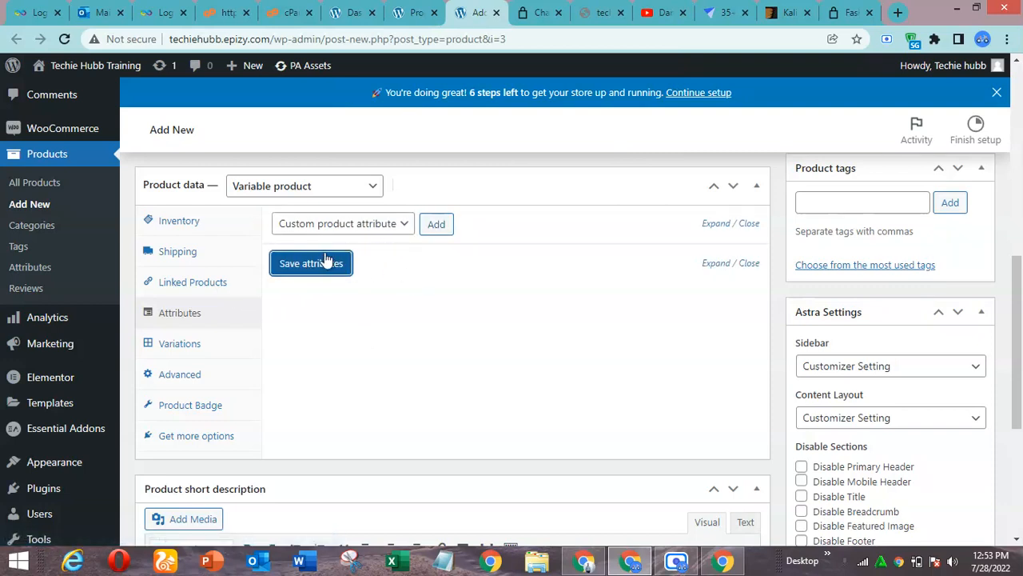
left_click(434, 224)
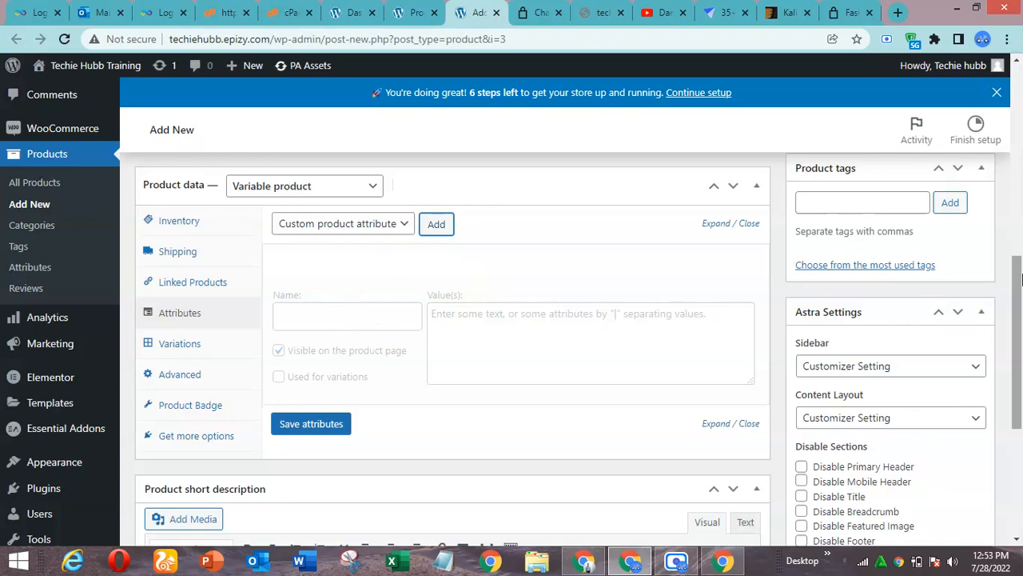
Reconnect the ZenMate VPN to the last used Singapore location and close its popup
mouse_move(1016, 323)
left_mouse_down()
mouse_move(1017, 339)
mouse_move(1016, 326)
left_mouse_up()
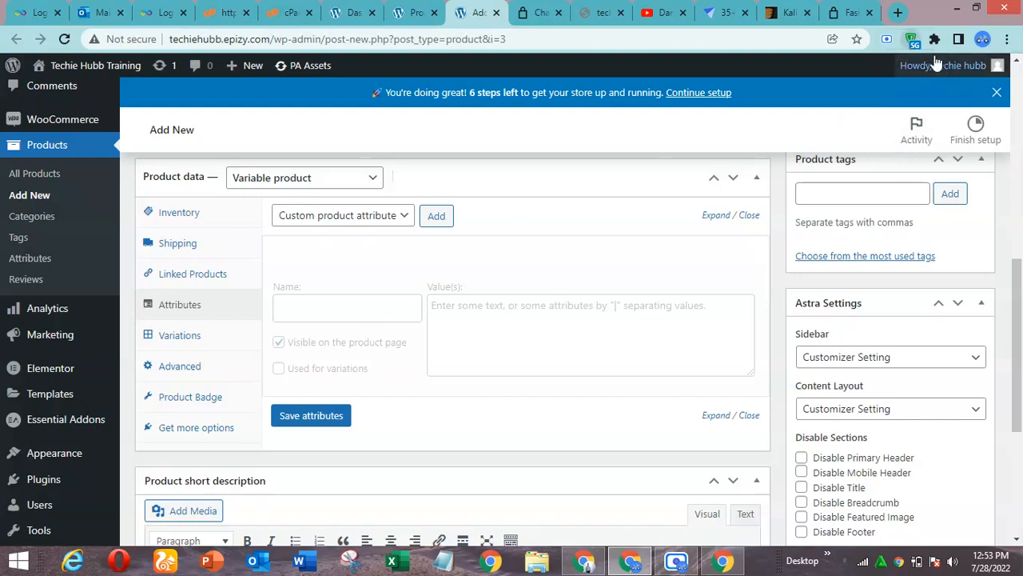
left_click(916, 41)
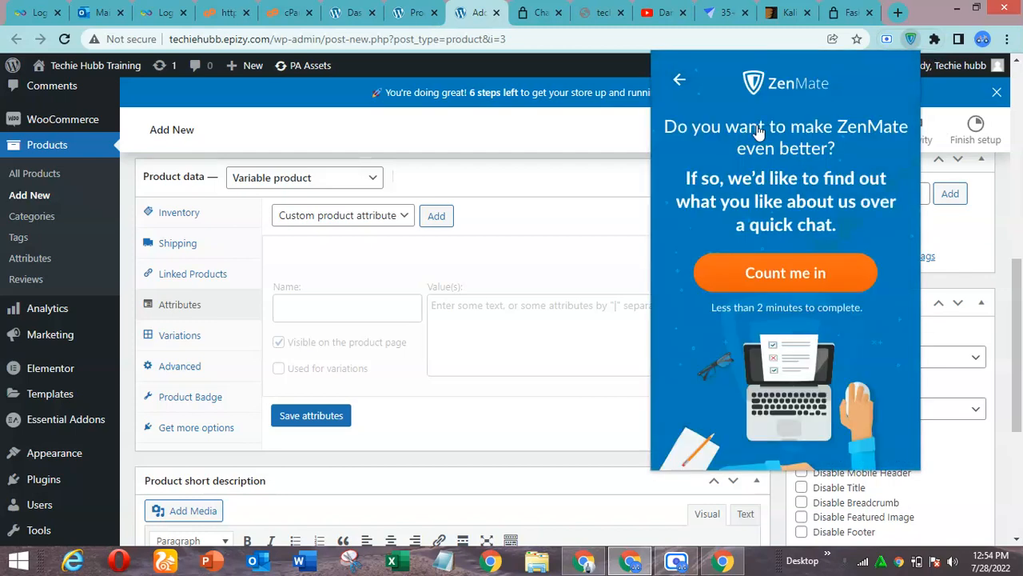
left_click(676, 82)
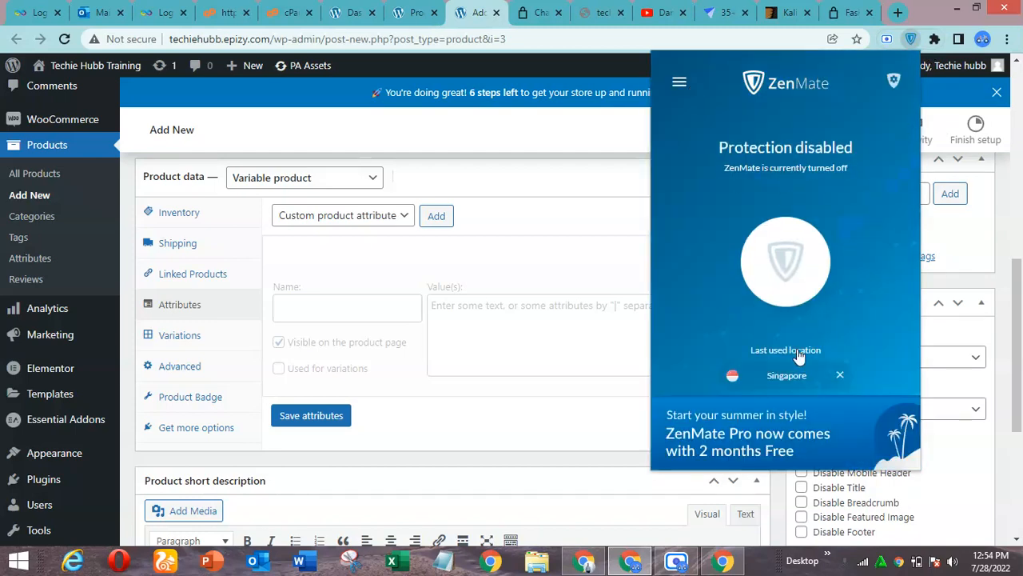
left_click(785, 260)
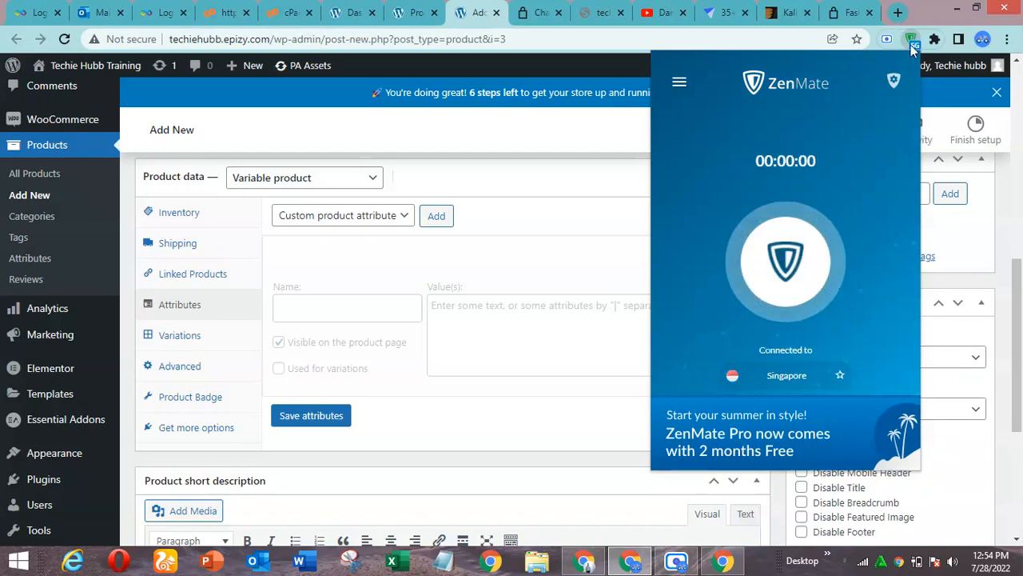
left_click(913, 39)
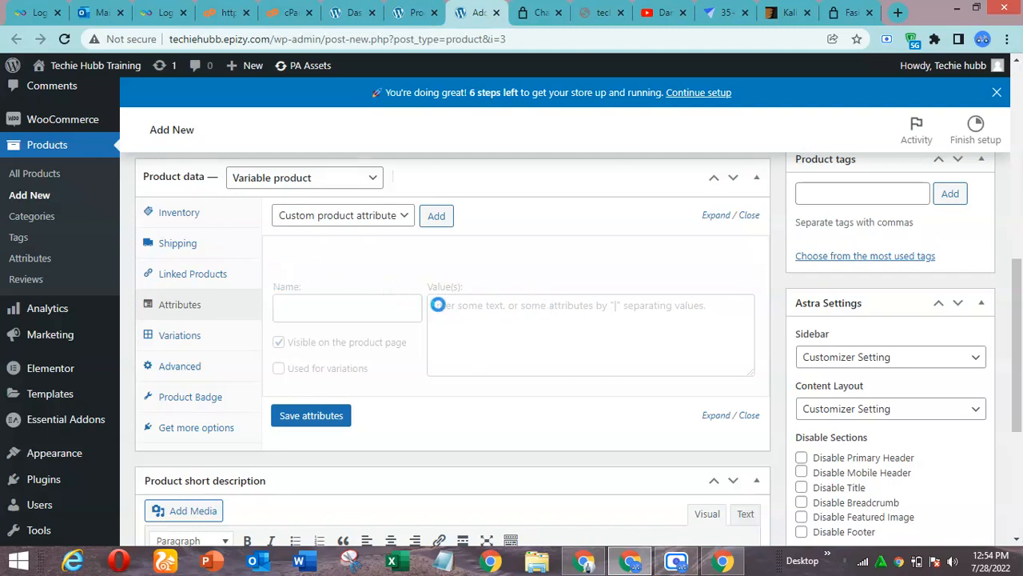
mouse_move(1019, 328)
left_mouse_down()
mouse_move(1021, 438)
mouse_move(1021, 323)
left_mouse_up()
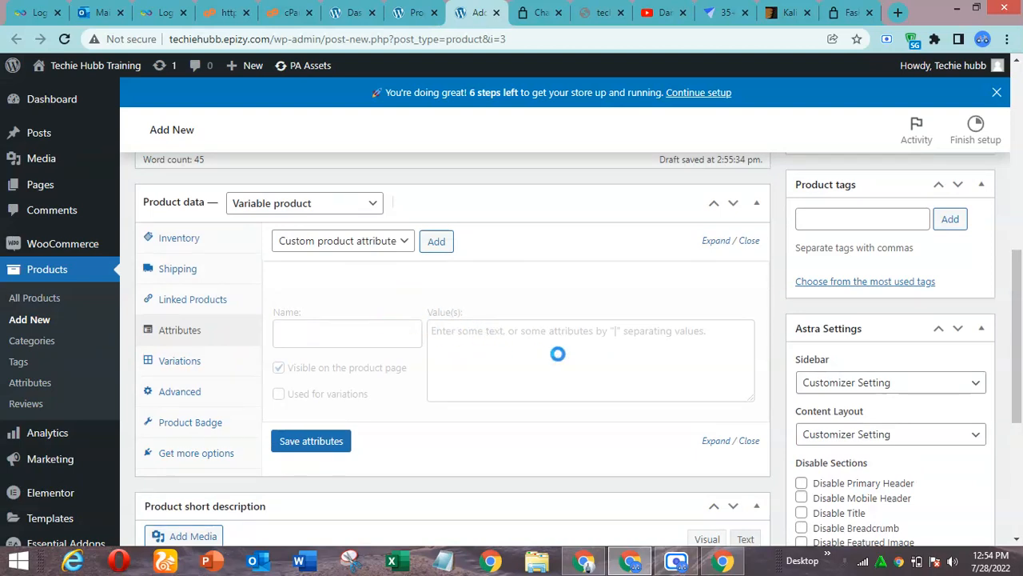
left_click(685, 566)
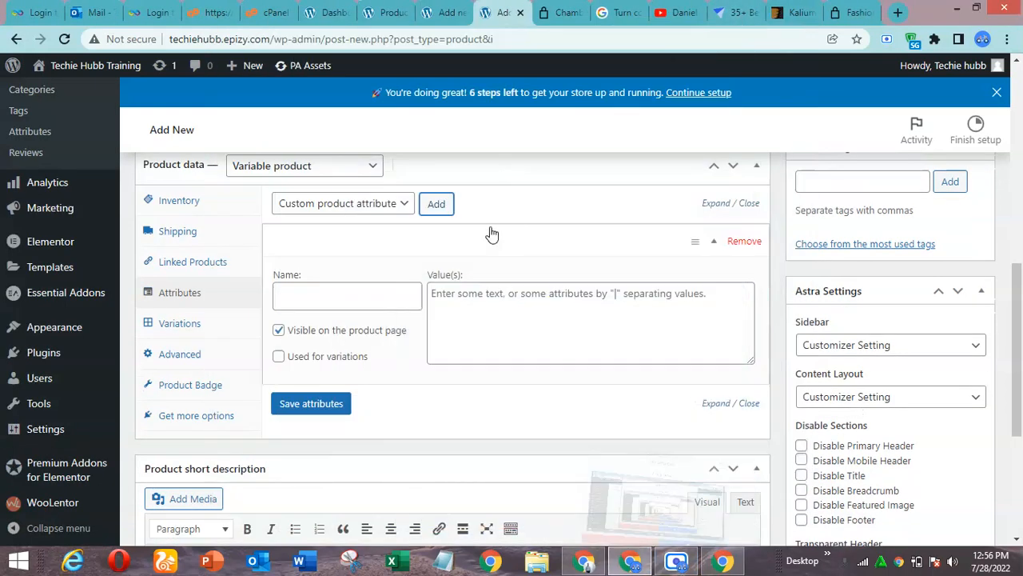
left_click(742, 22)
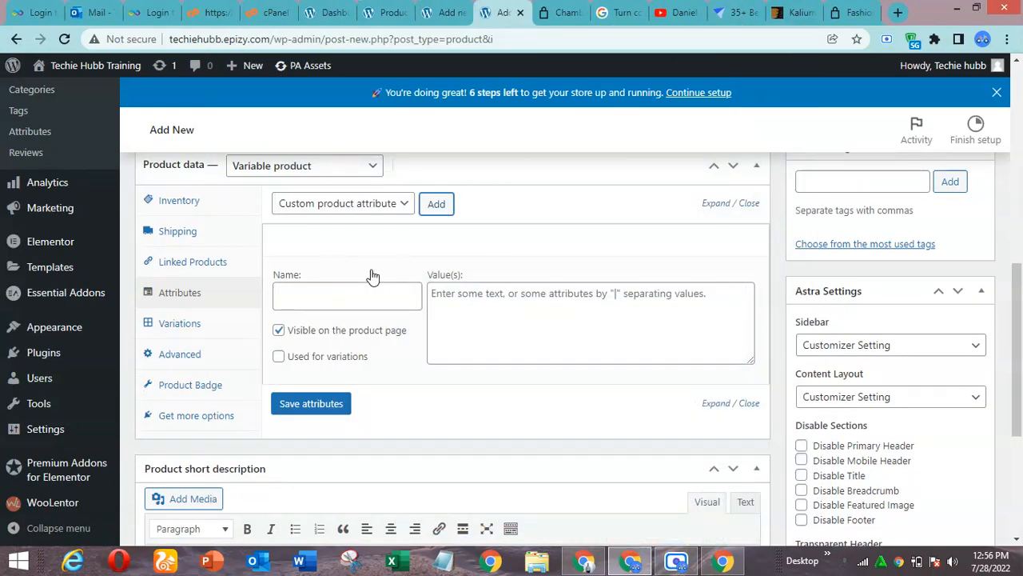
Name the blank custom attribute Size and enter its values as Small | Medium
left_click(385, 301)
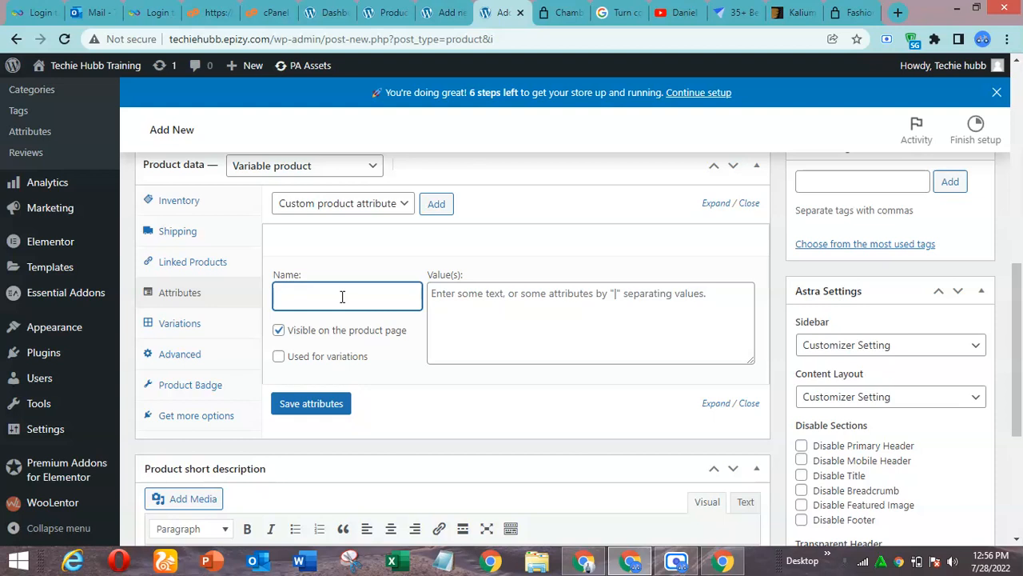
type("Size")
left_click(484, 301)
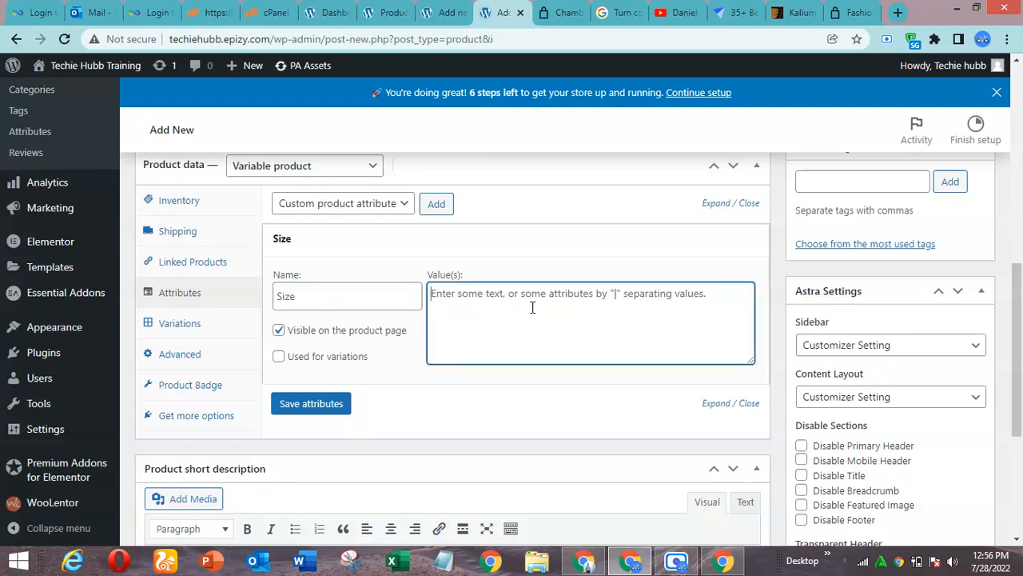
type("Smaill")
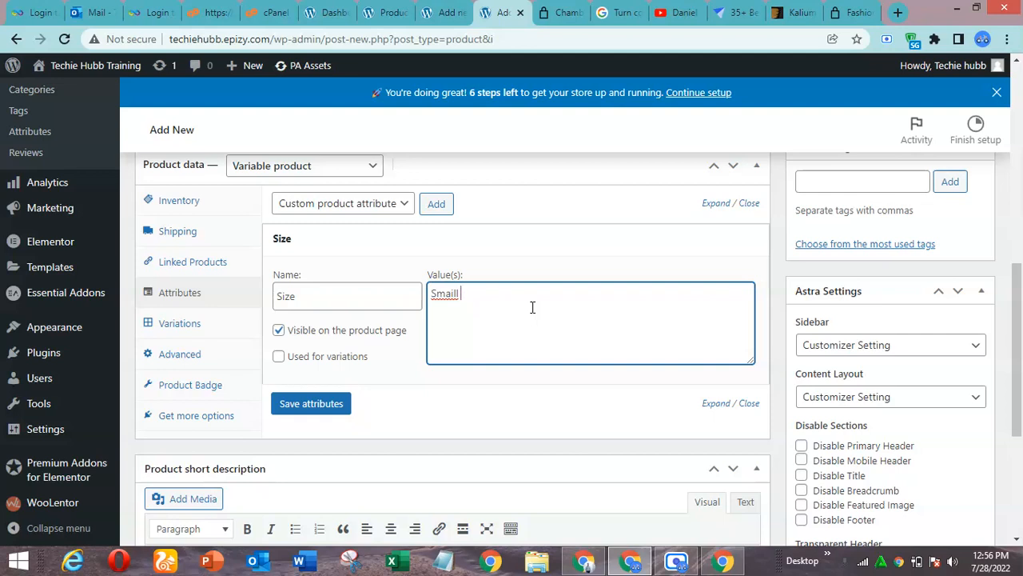
type("|")
key("shift+Left")
key("shift+Left")
left_click(500, 298)
left_click(452, 293)
key("BackSpace")
left_click(484, 297)
type("Medium")
Enable the Size attribute for variations, turn off its visibility on the product page, and save it
left_click(279, 356)
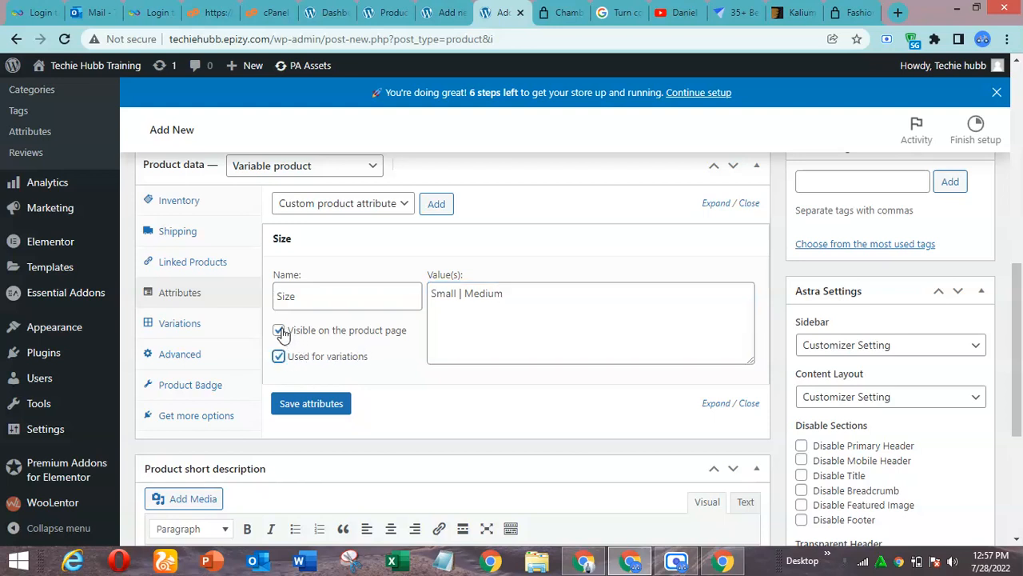
left_click(279, 331)
left_click(336, 405)
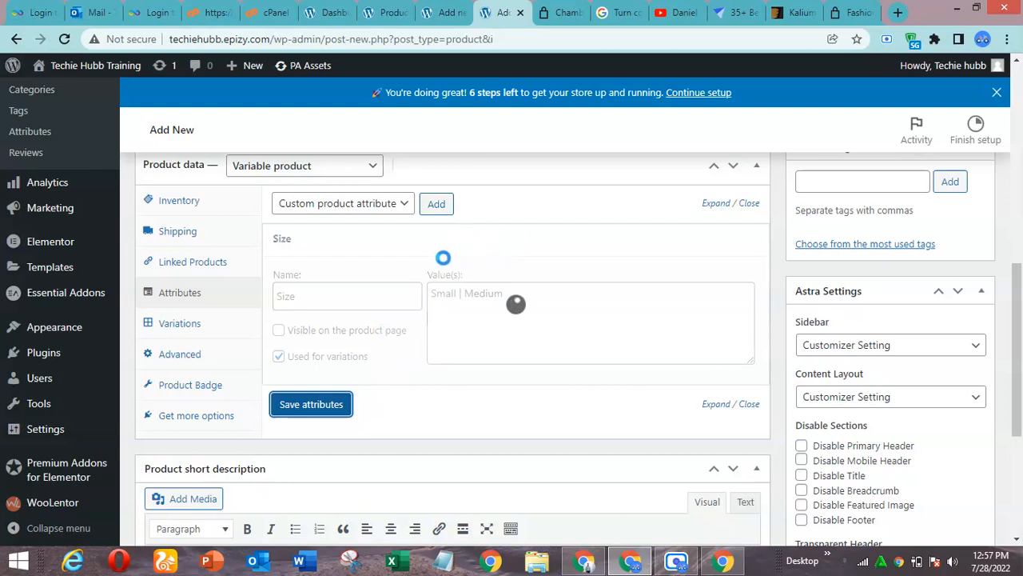
Add a second custom product attribute named Color with the values Blue | Black
left_click(441, 207)
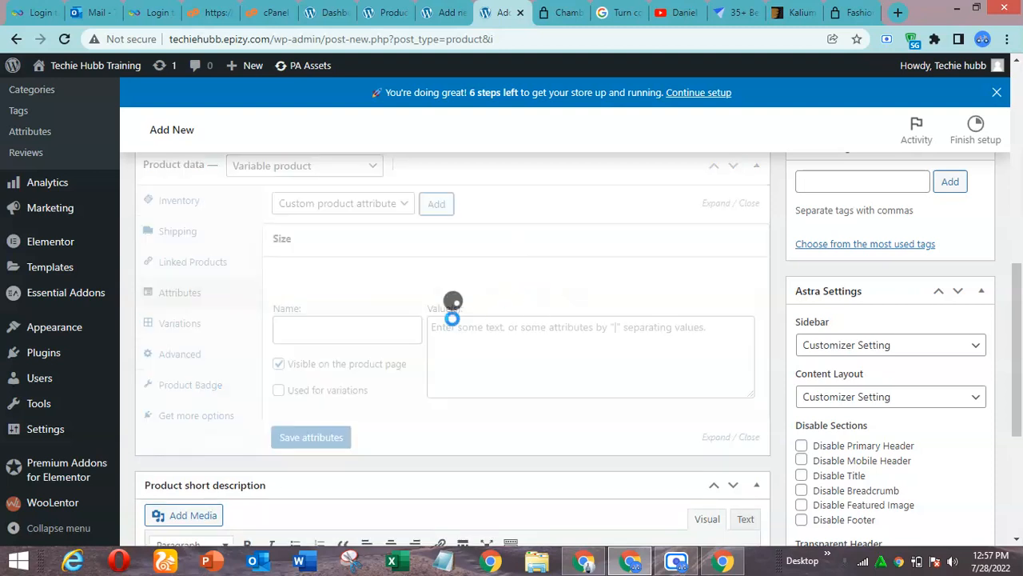
left_click(328, 331)
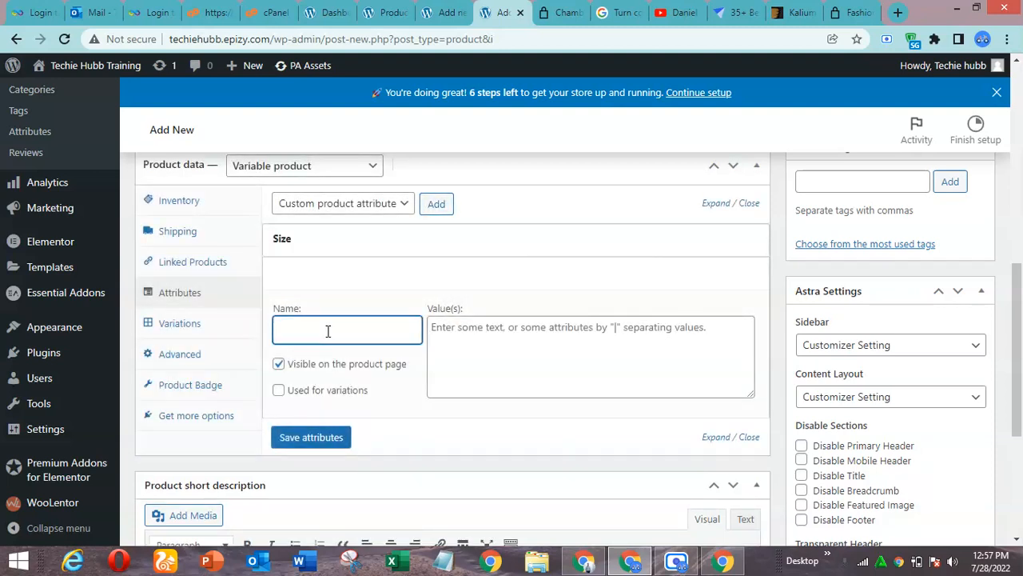
type("Color")
left_click(456, 337)
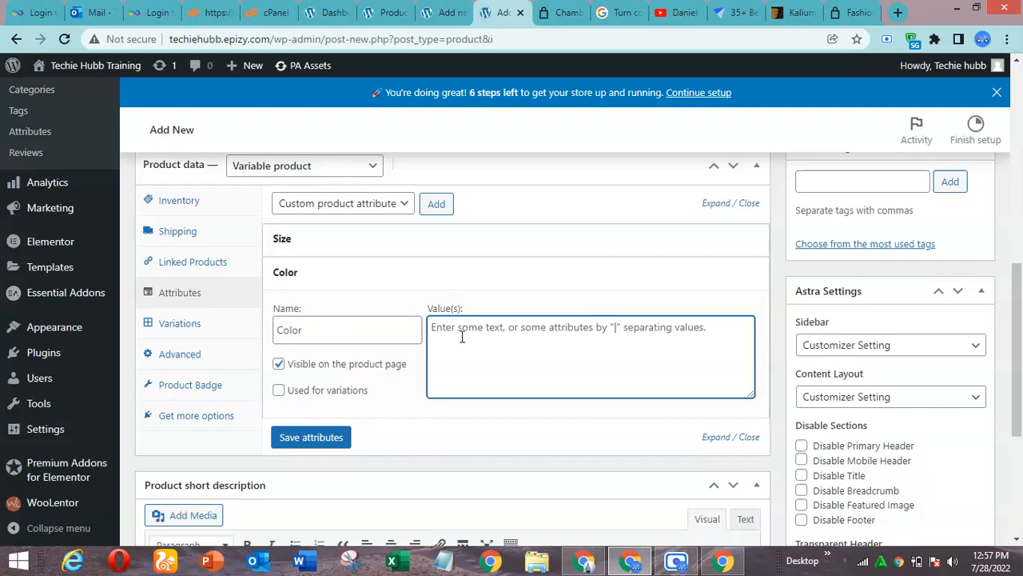
type("Blue ")
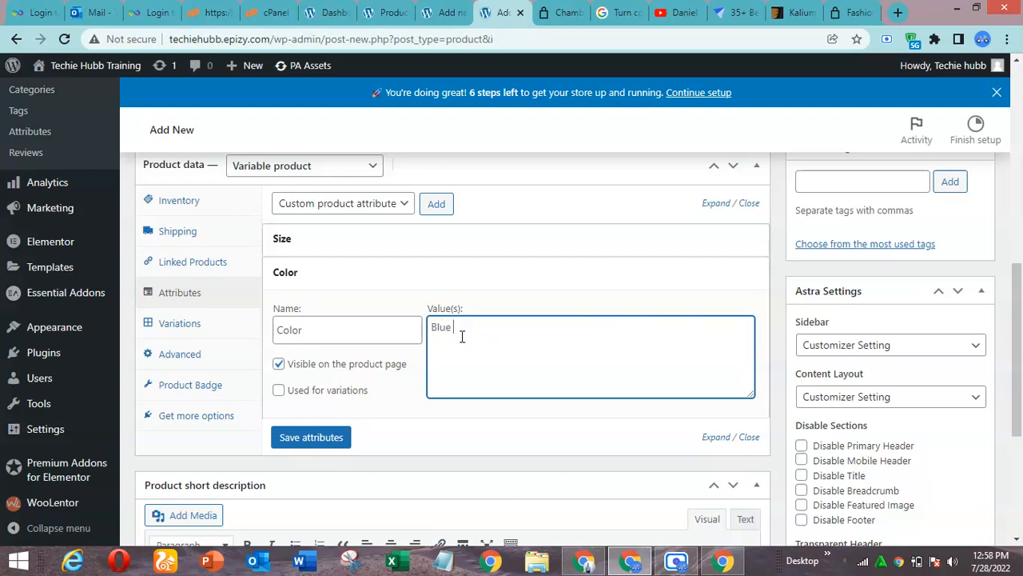
type("| Black")
Hide Color on the product page but use it for variations, save the attributes, and open the product's variations settings
left_click(279, 364)
left_click(278, 391)
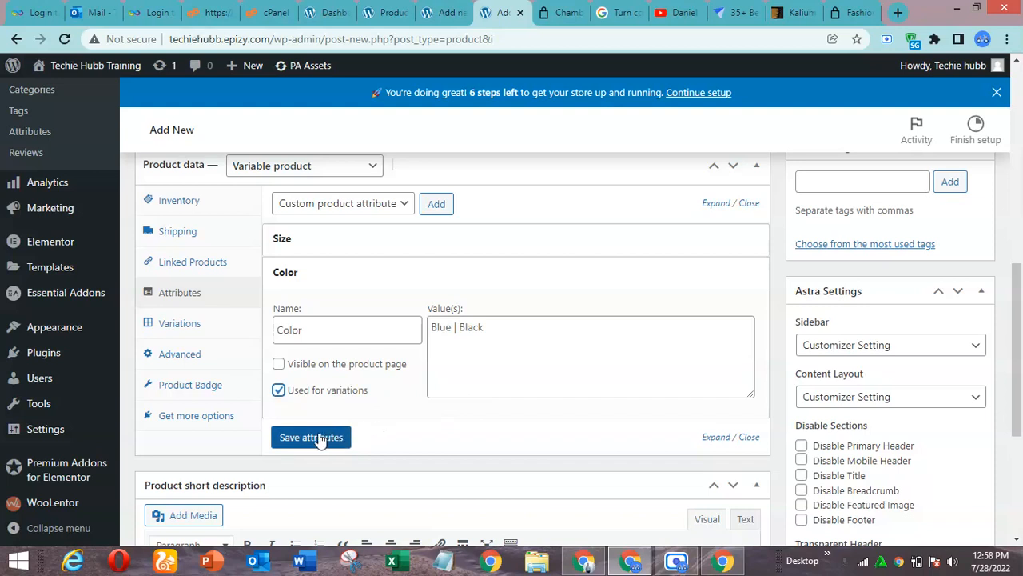
left_click(319, 437)
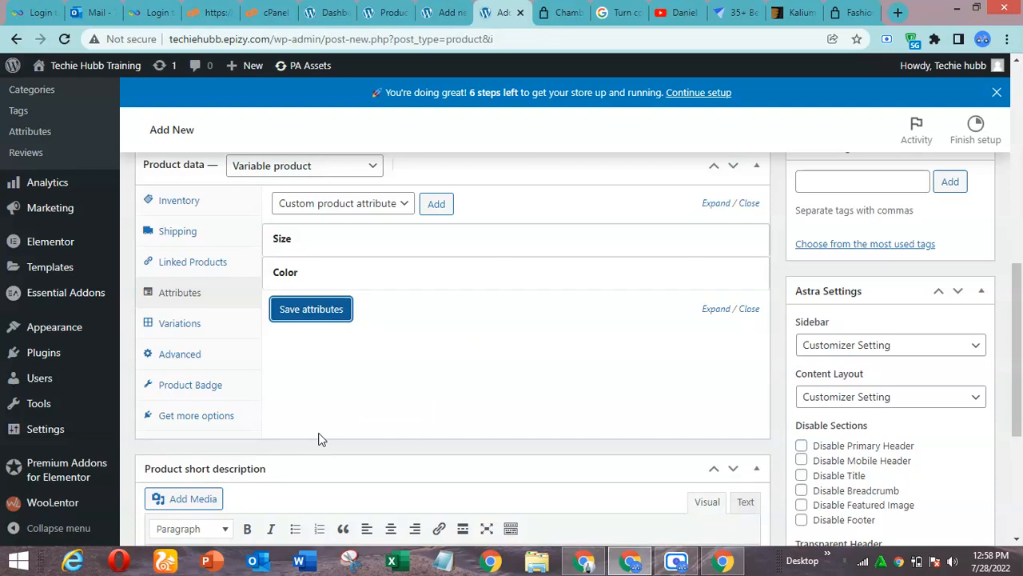
left_click(279, 312)
left_click(183, 324)
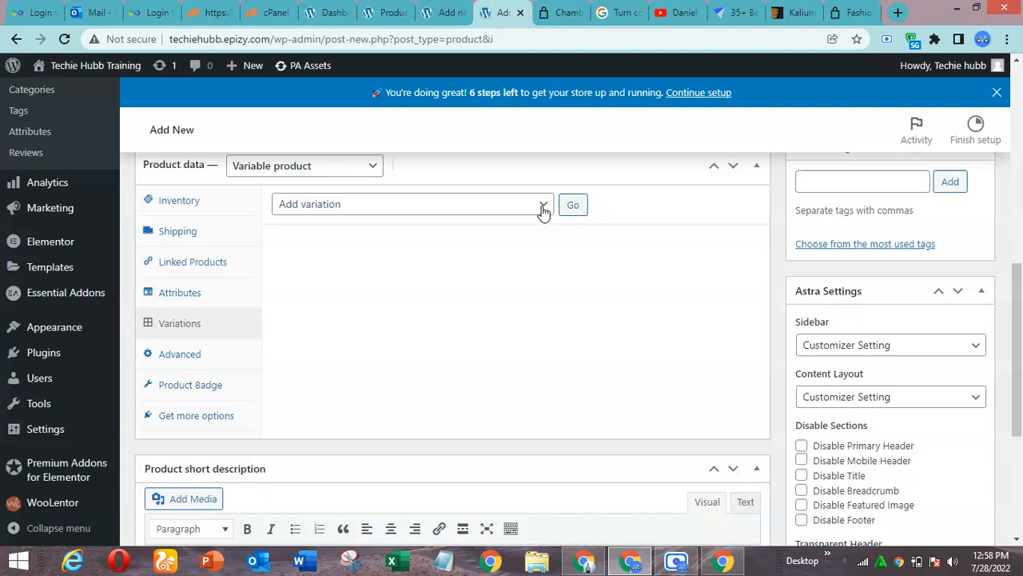
left_click(577, 210)
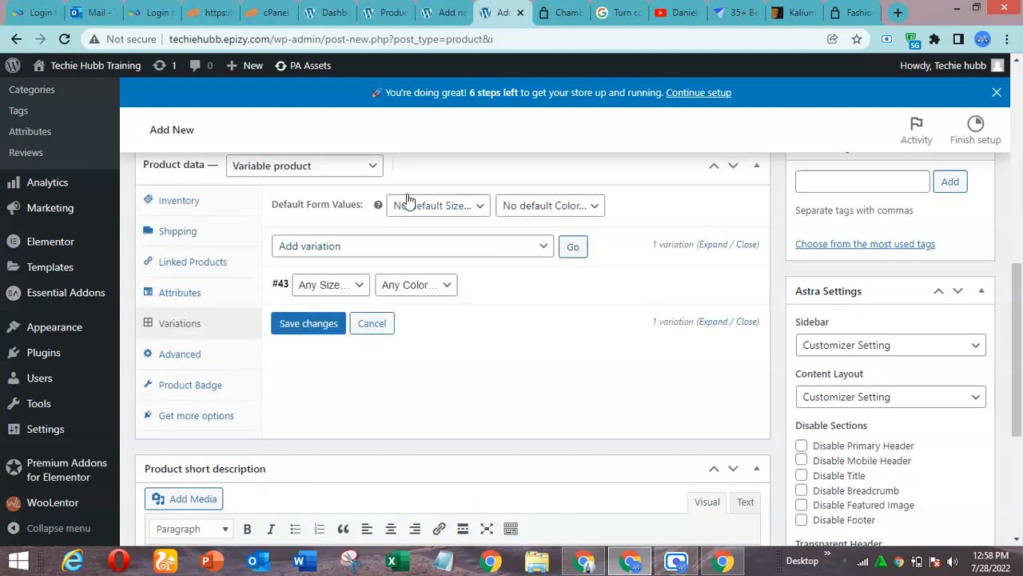
left_click(536, 251)
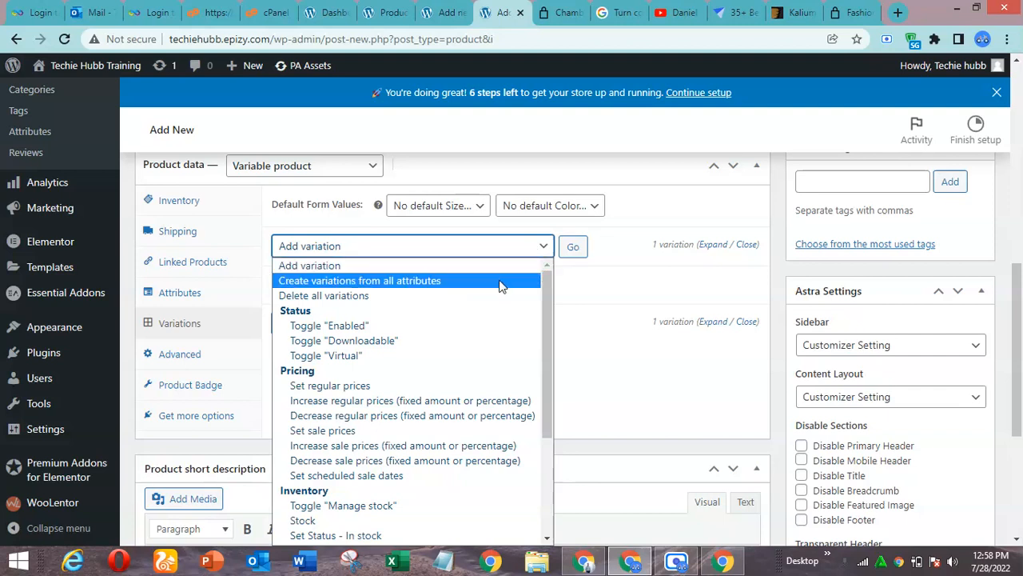
left_click(607, 276)
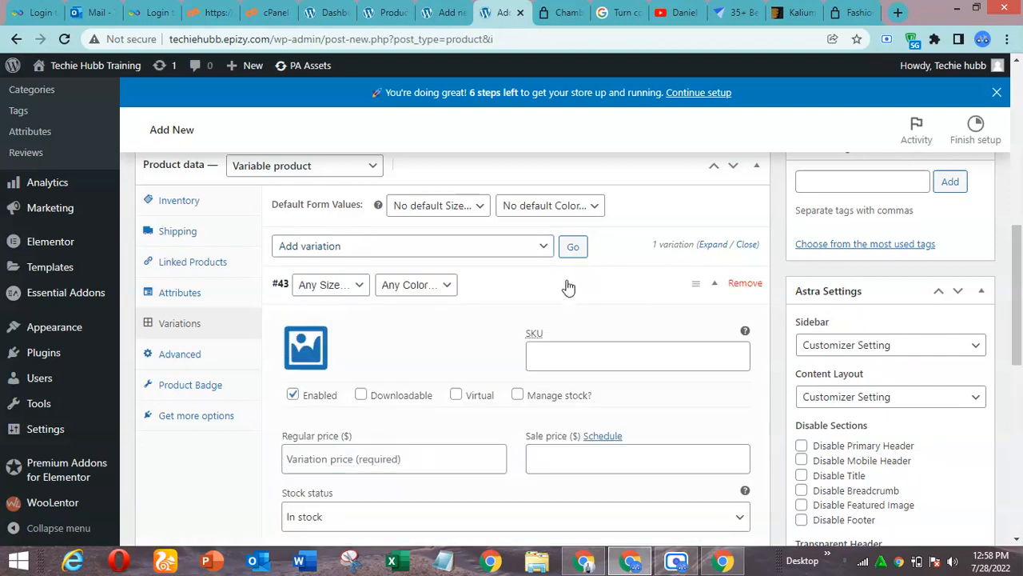
left_click(742, 286)
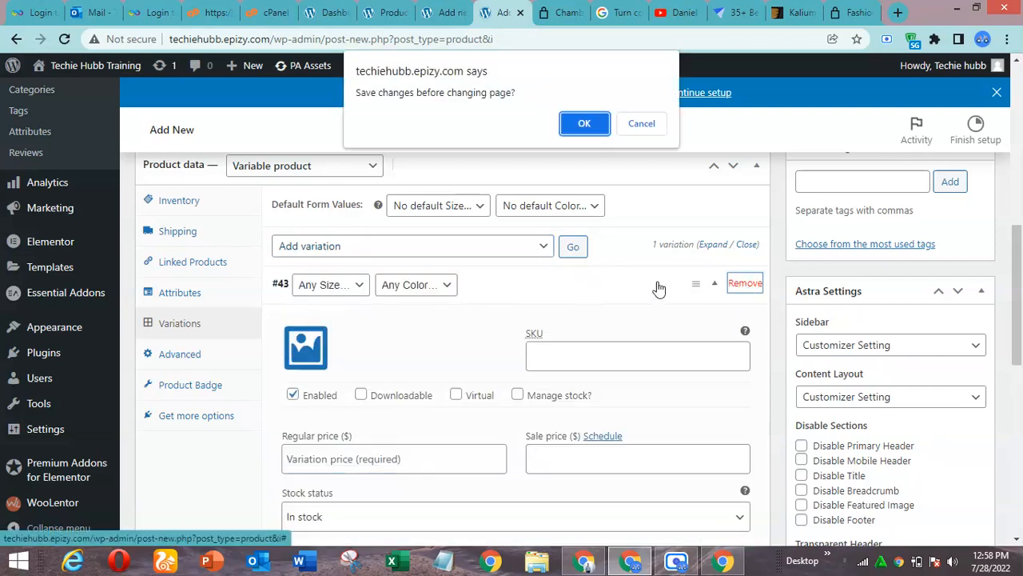
left_click(585, 121)
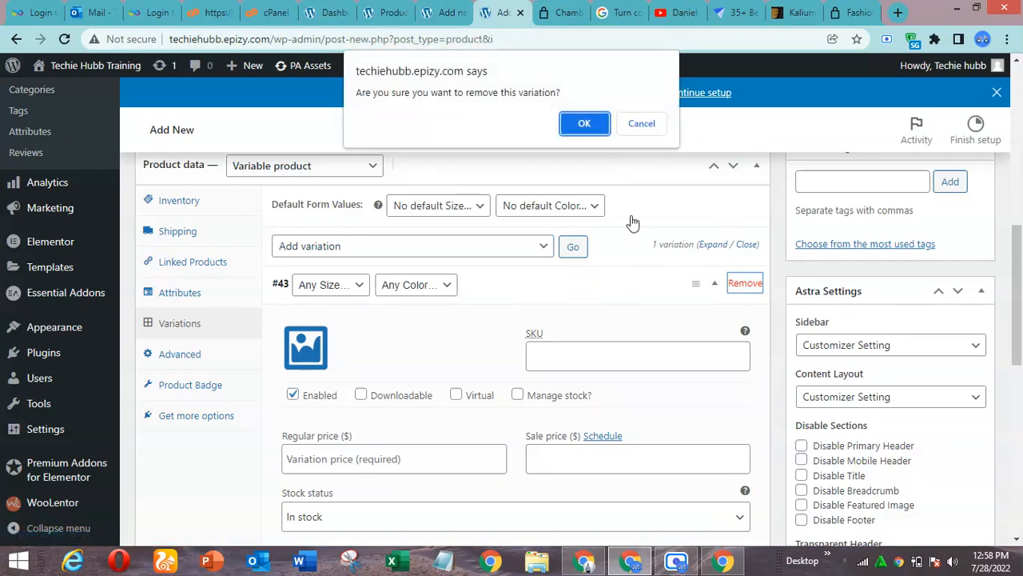
left_click(584, 122)
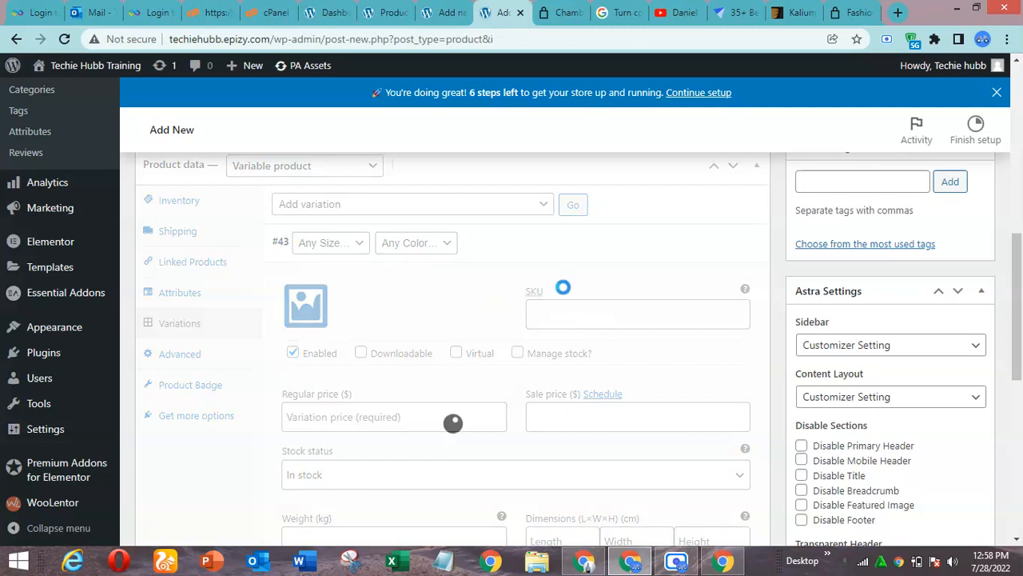
Create variations from all attributes, covering every combination of Size and Color, and accept the confirmations
left_click(529, 210)
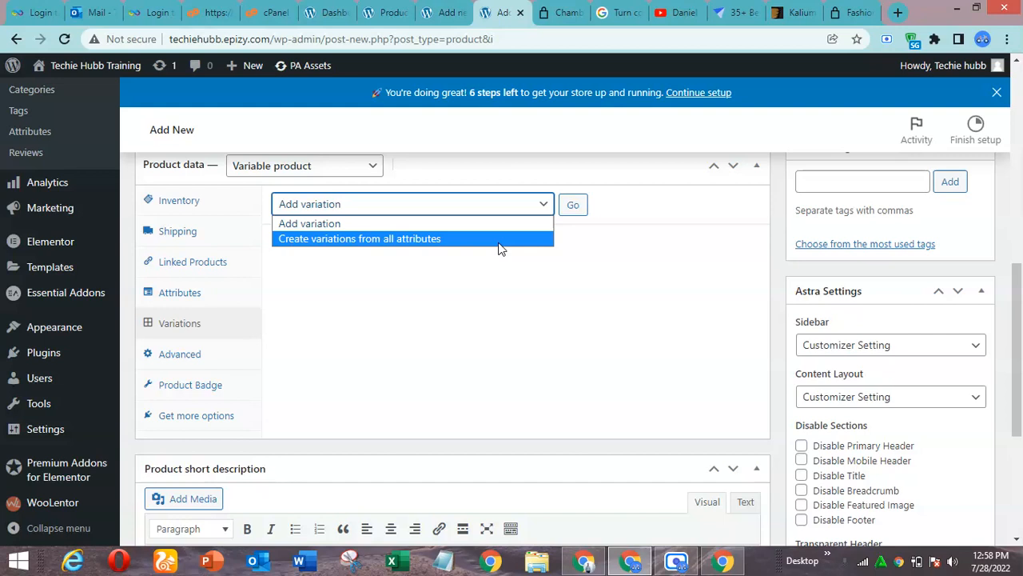
left_click(499, 240)
left_click(576, 205)
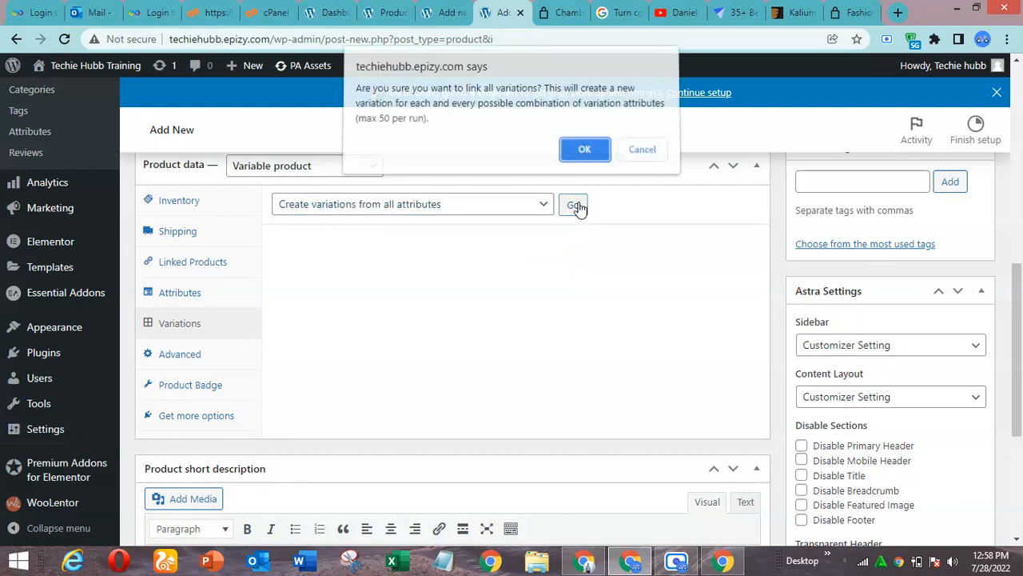
left_click(583, 149)
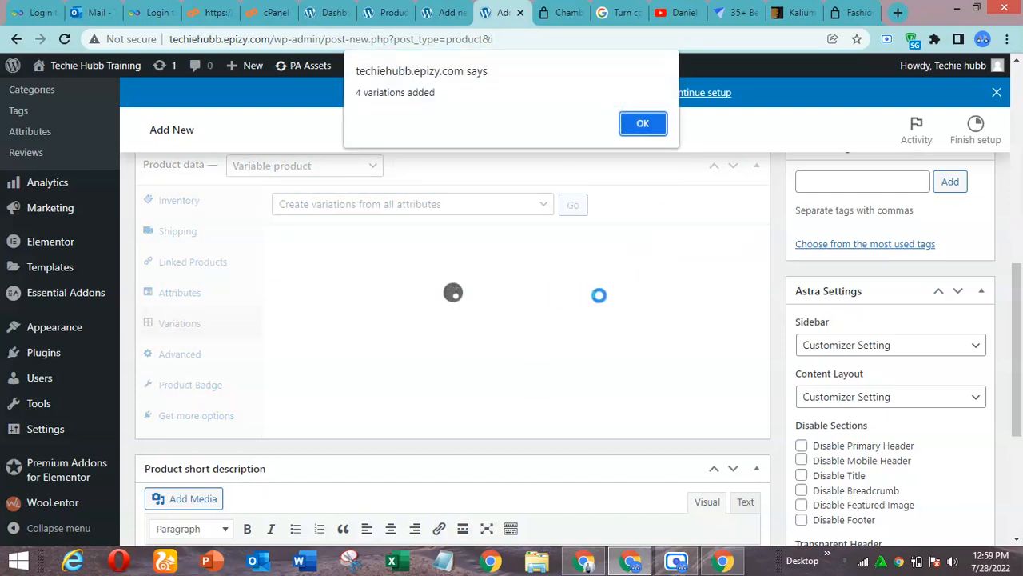
left_click(643, 125)
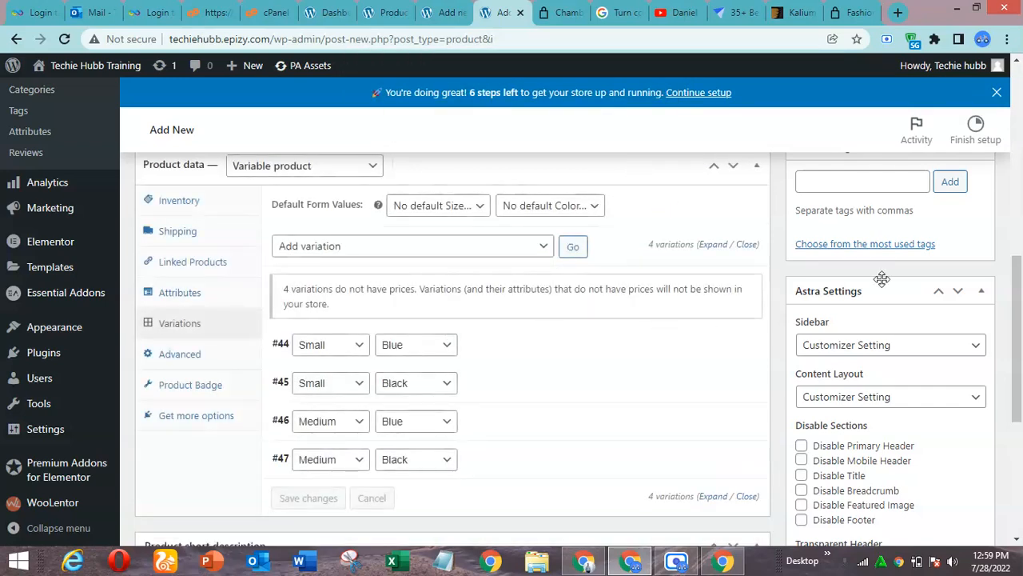
Look over the settings of the Small Blue and Small Black variations
left_click_drag(1019, 292, 1020, 318)
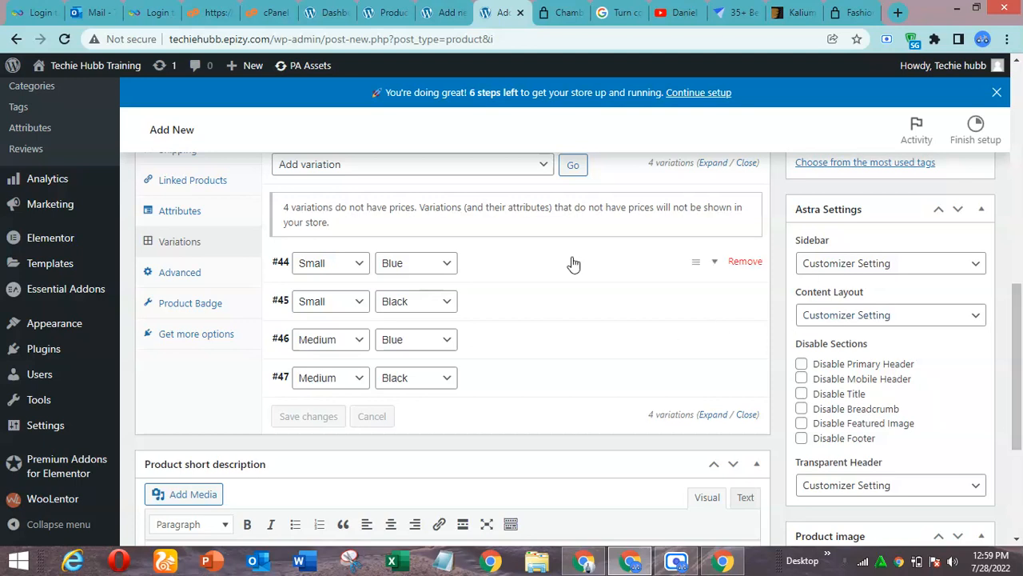
left_click(552, 272)
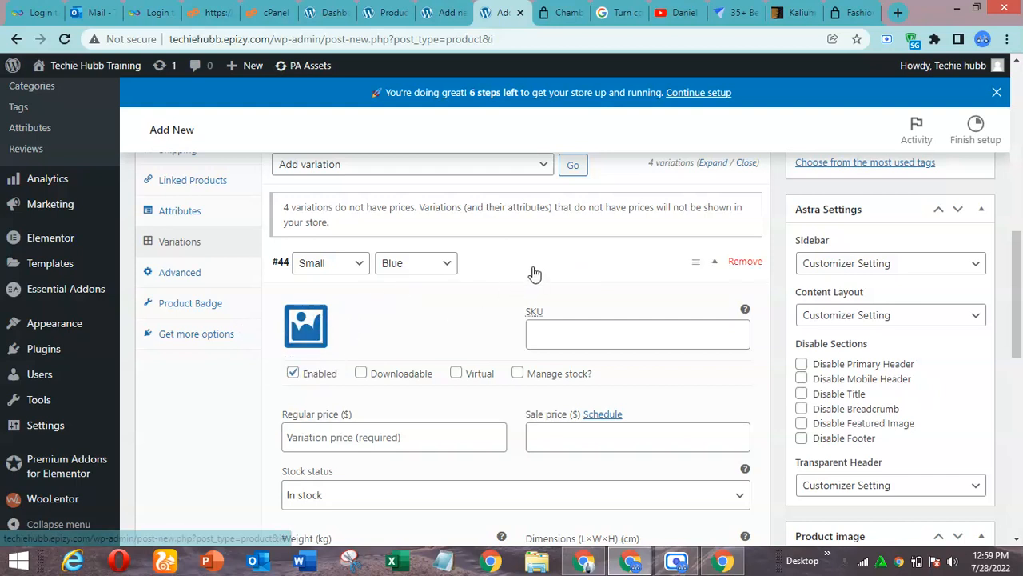
left_click(479, 292)
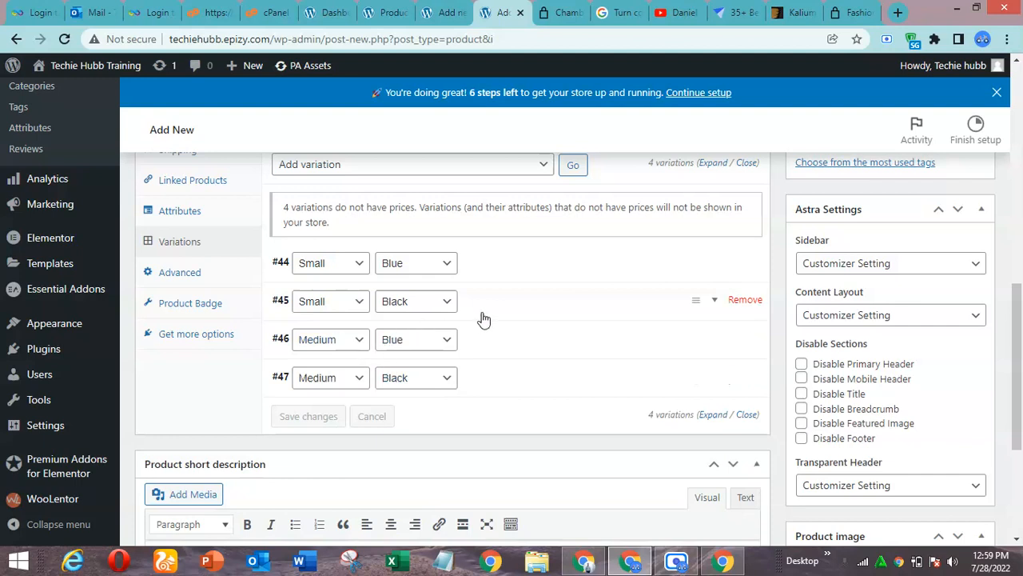
left_click(352, 329)
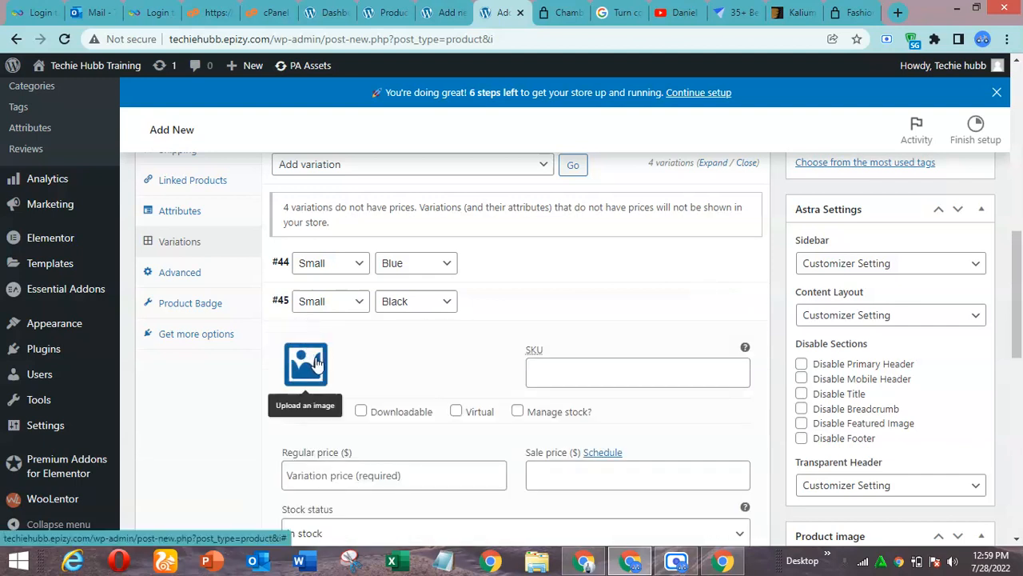
left_click(503, 301)
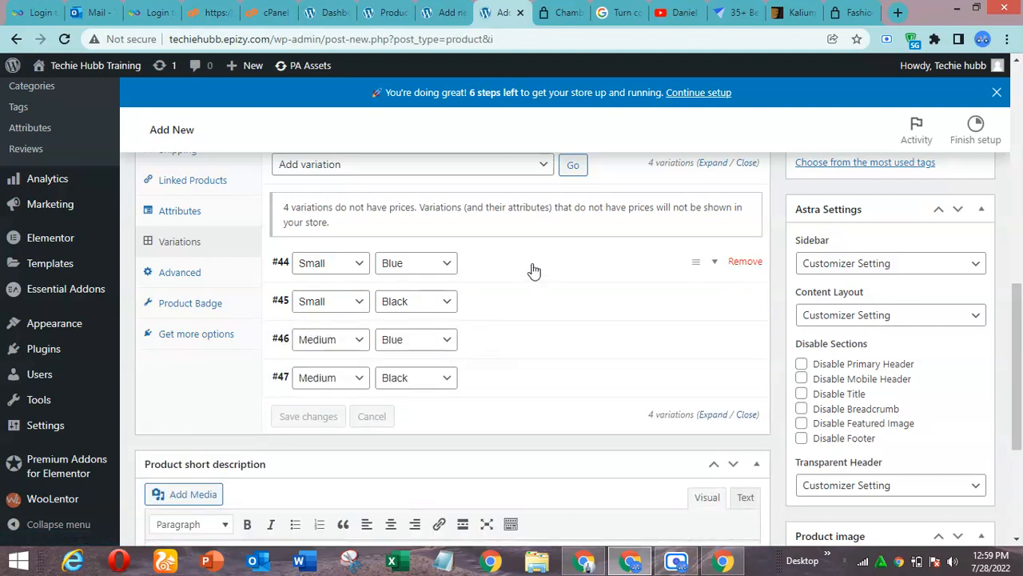
Set the regular price of the Small Blue variation to $19.99 and collapse its details
left_click(533, 270)
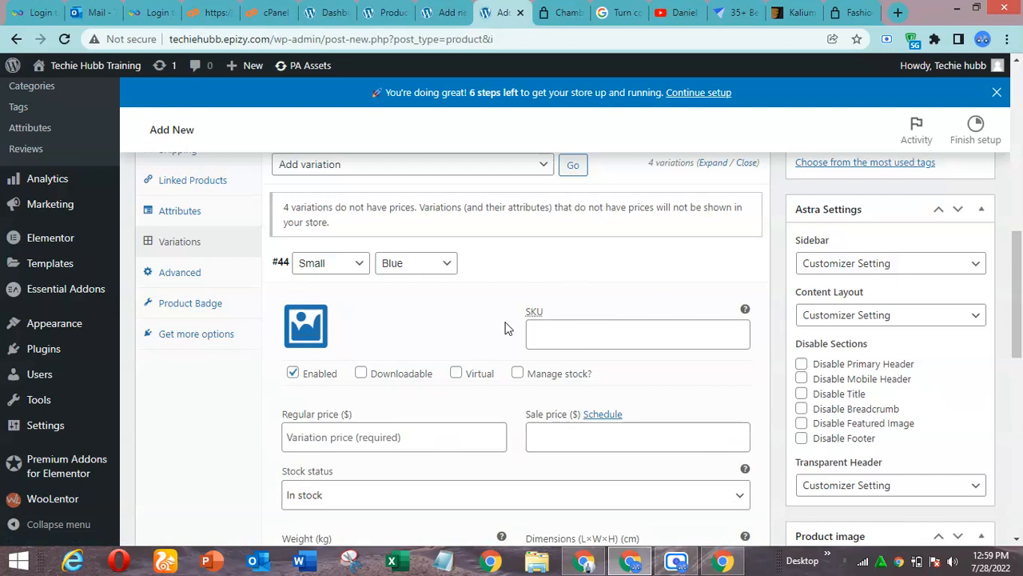
left_click(609, 335)
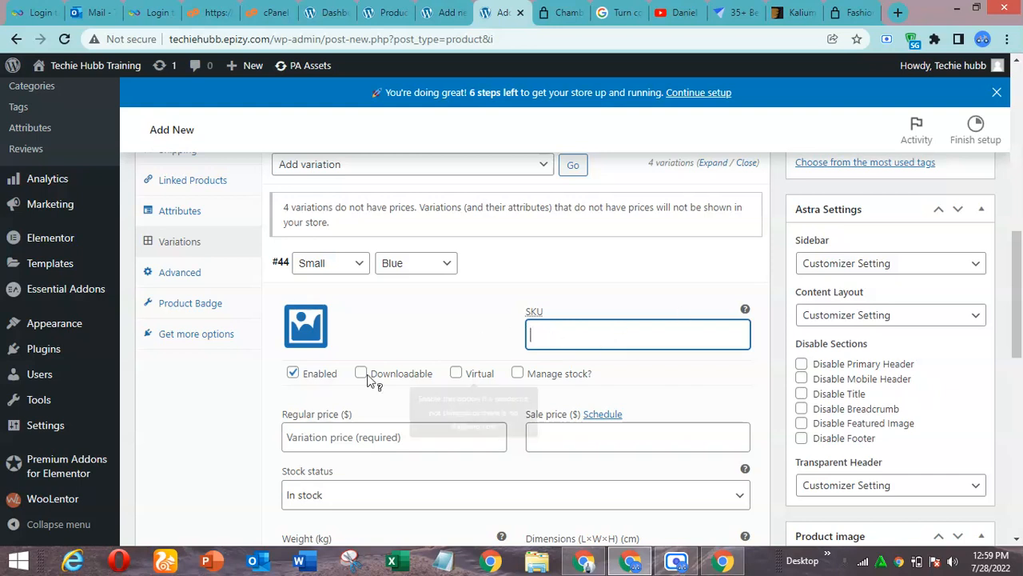
left_click(412, 438)
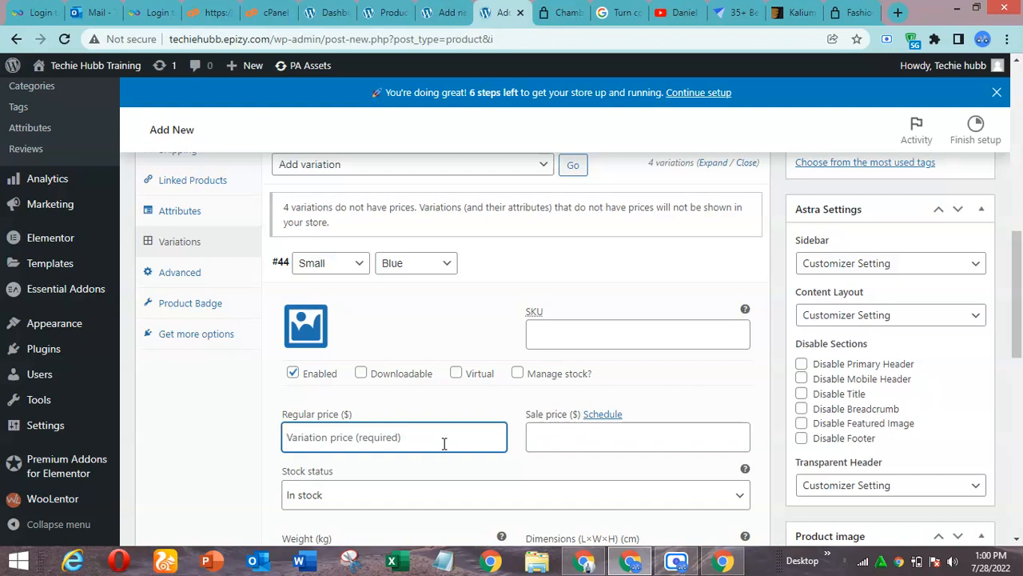
type("19.99")
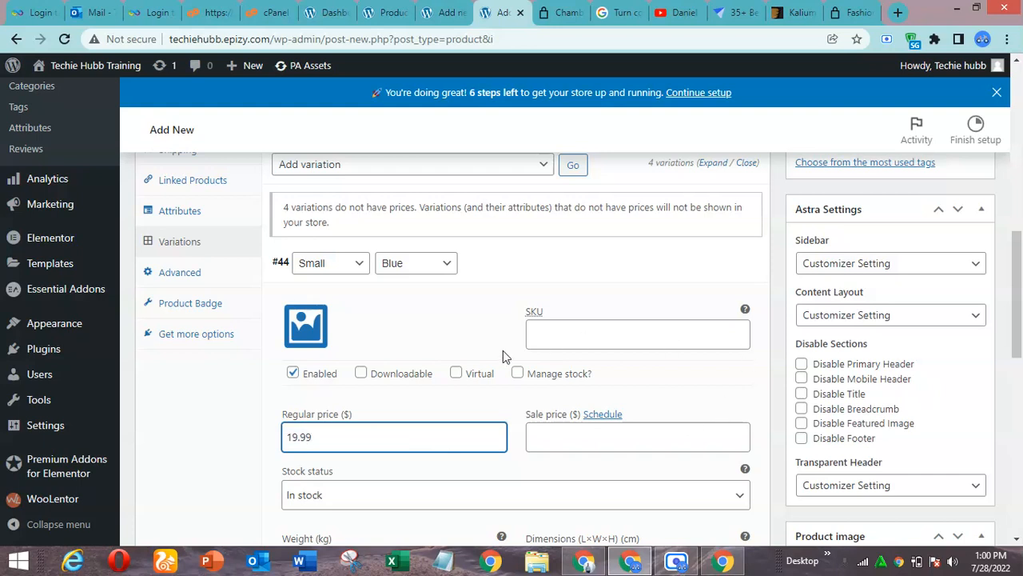
left_click(534, 265)
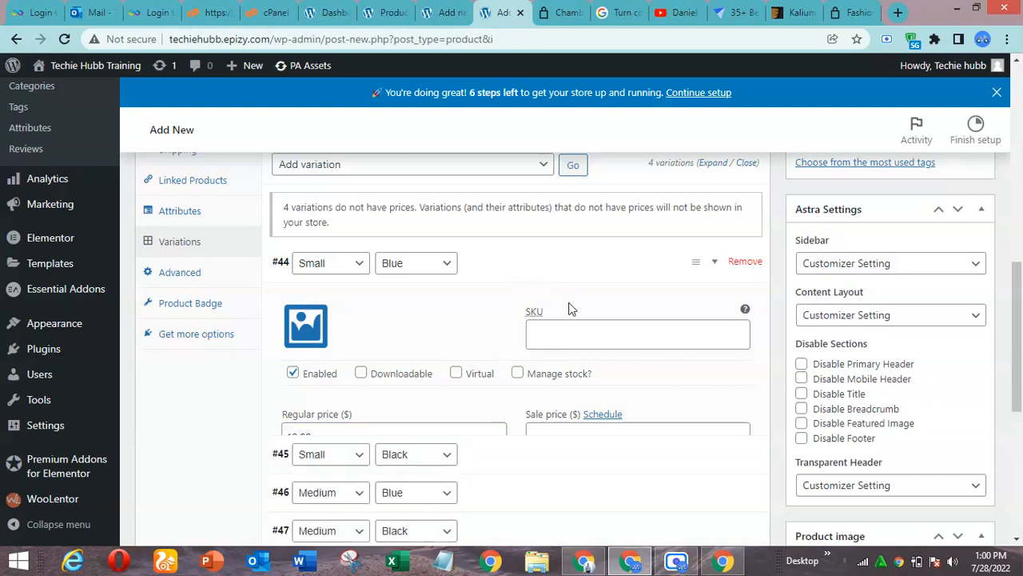
Give the Small Black variation a regular price of $19.99 and collapse its details
left_click(522, 301)
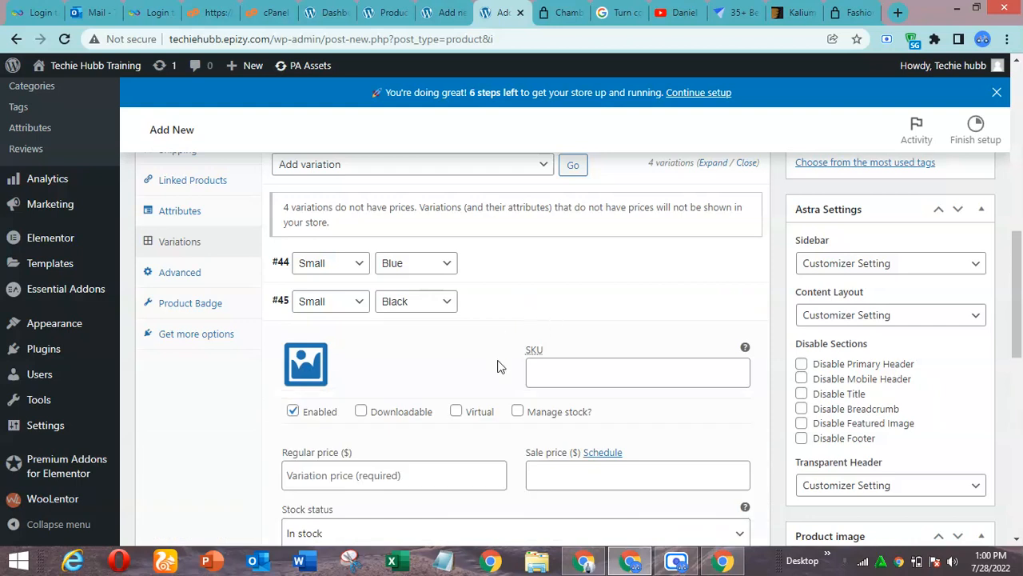
left_click(403, 468)
type("19")
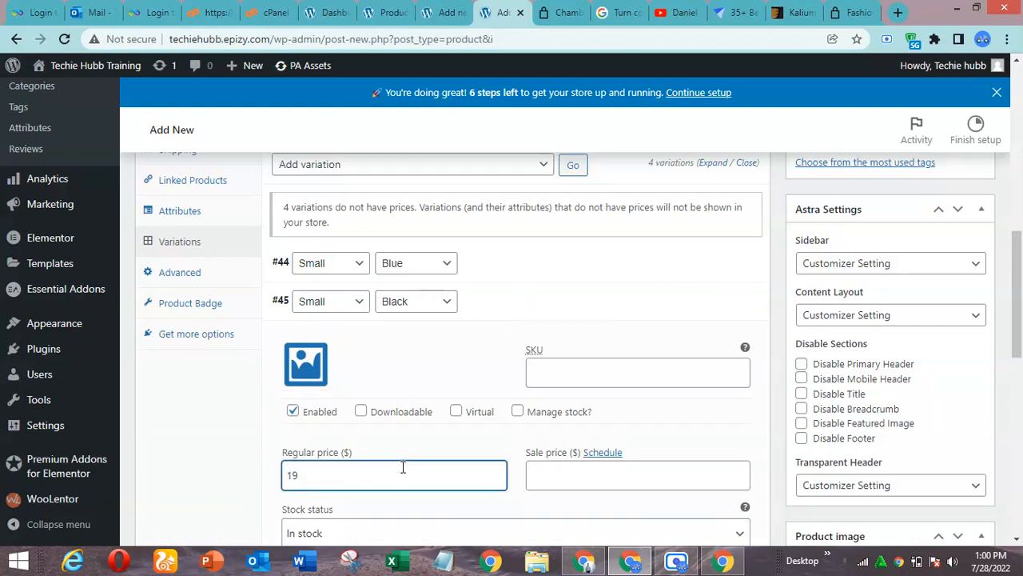
type(".99")
left_click(507, 303)
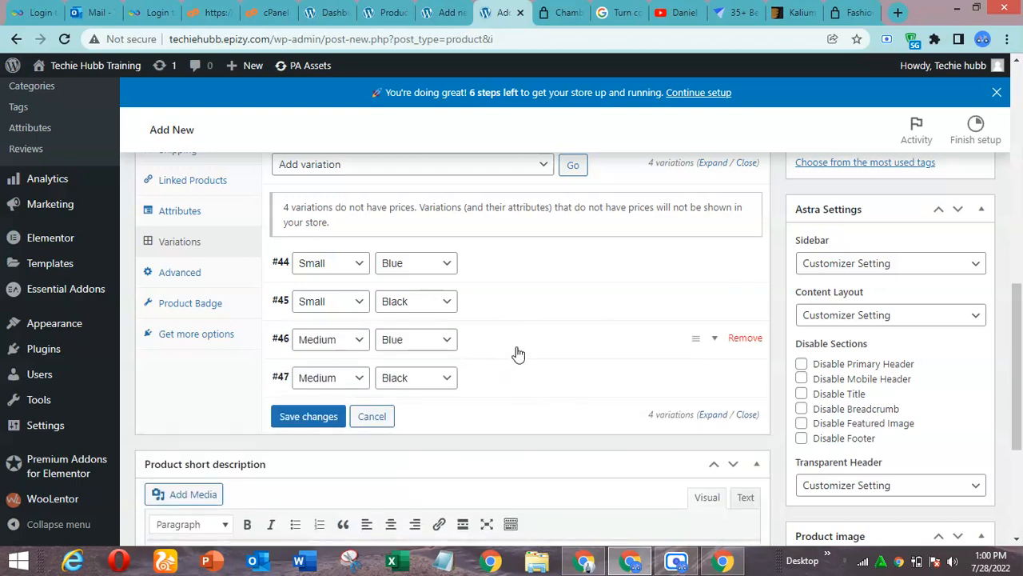
Set the regular price of the Medium Blue variation to $21.99 and collapse its details
left_click(560, 350)
left_click(372, 517)
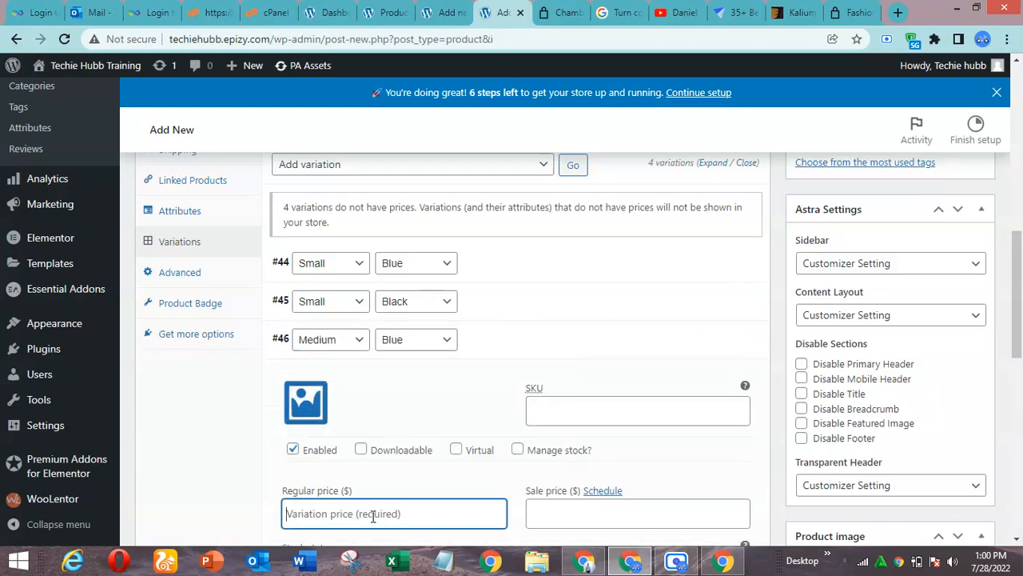
type("21.99")
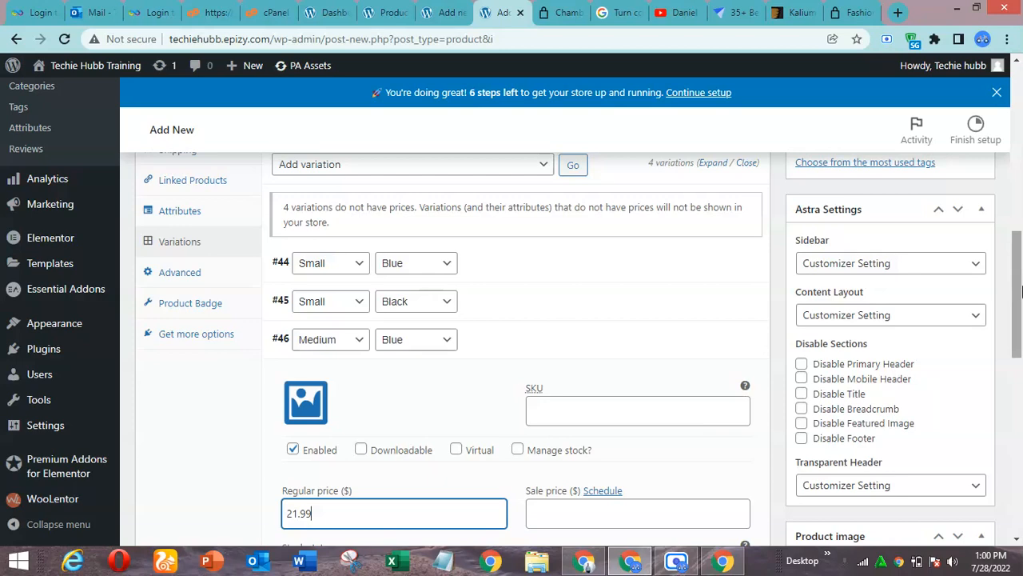
scroll(513, 393, "down", 2)
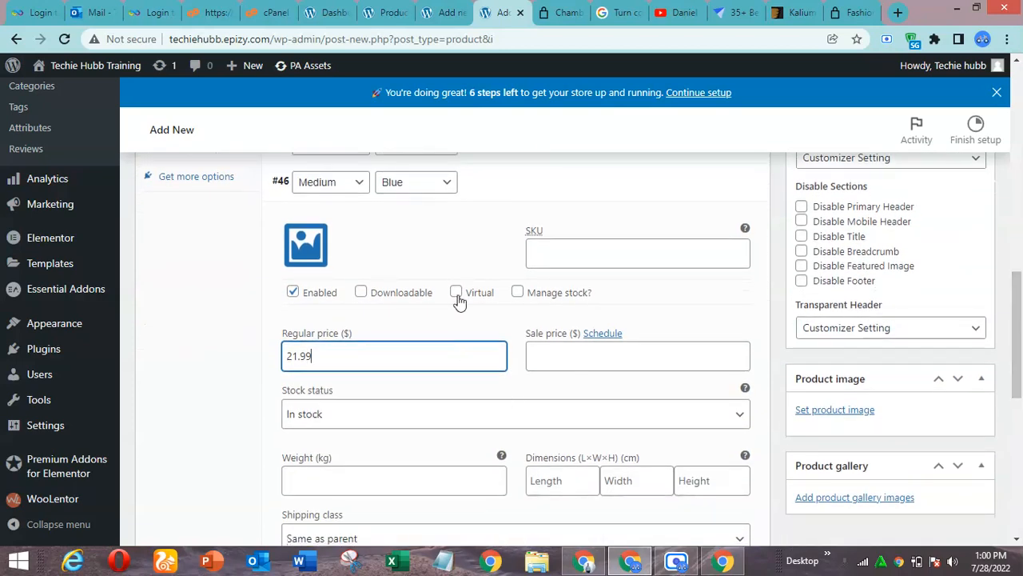
left_click(482, 185)
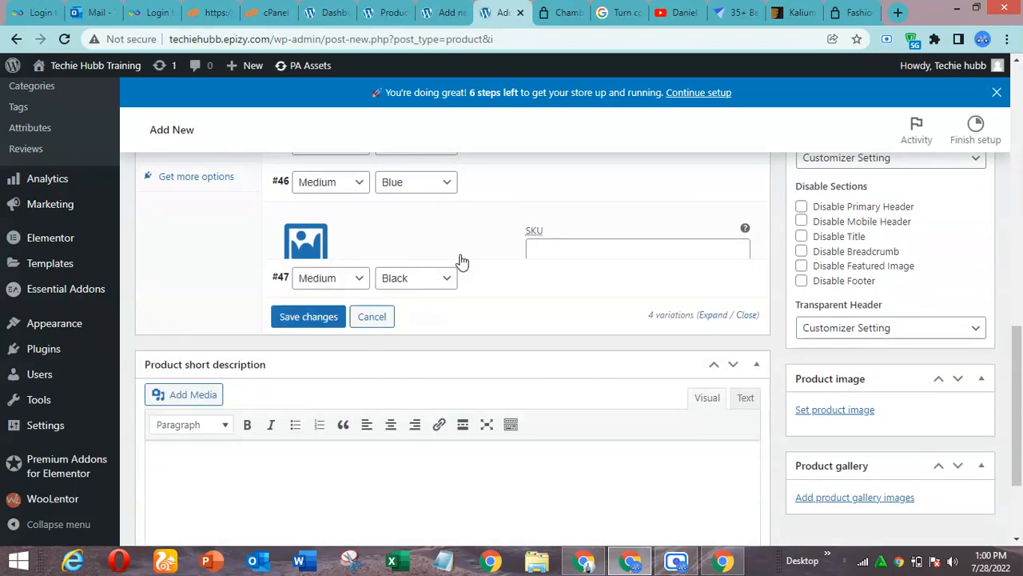
Set the regular price of the Medium Black variation to $21.99 and save the variation changes
left_click(500, 229)
left_click(394, 396)
type("21.99")
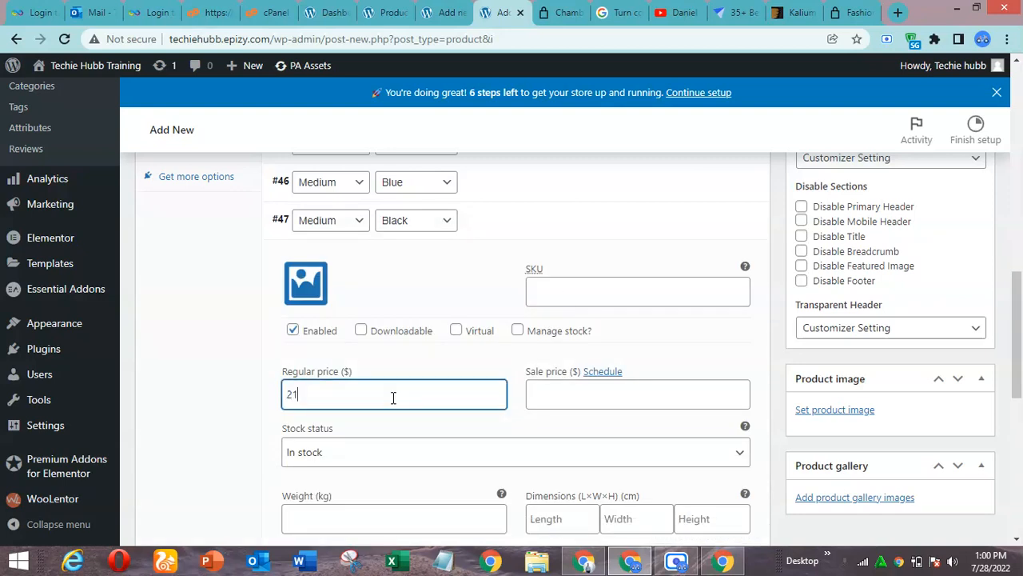
left_click(508, 226)
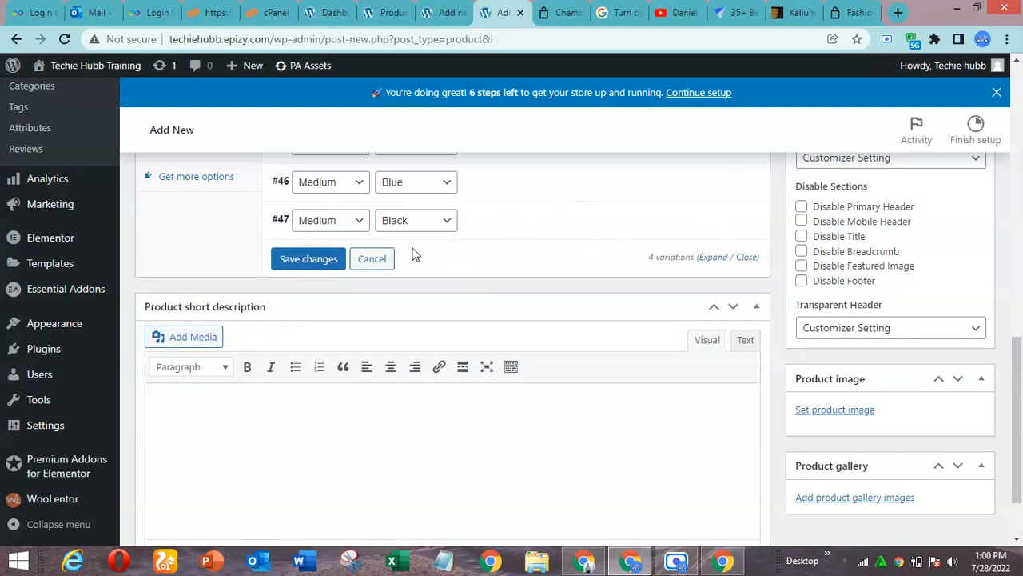
left_click(306, 262)
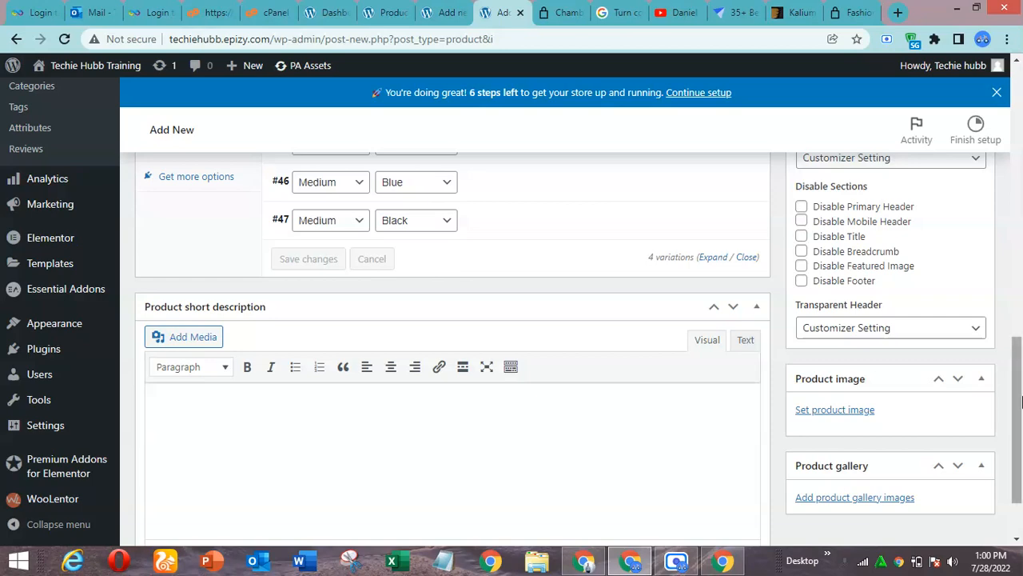
Copy the black t-shirt text from the short description of the other new product draft
left_click_drag(1018, 388, 1020, 336)
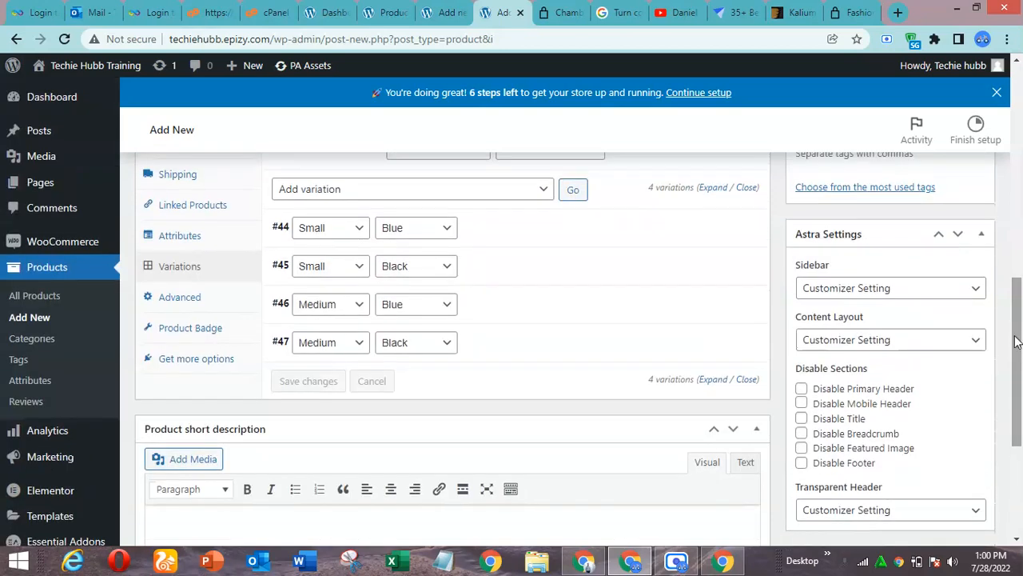
scroll(1020, 330, "up", 2)
left_click_drag(1021, 320, 1021, 351)
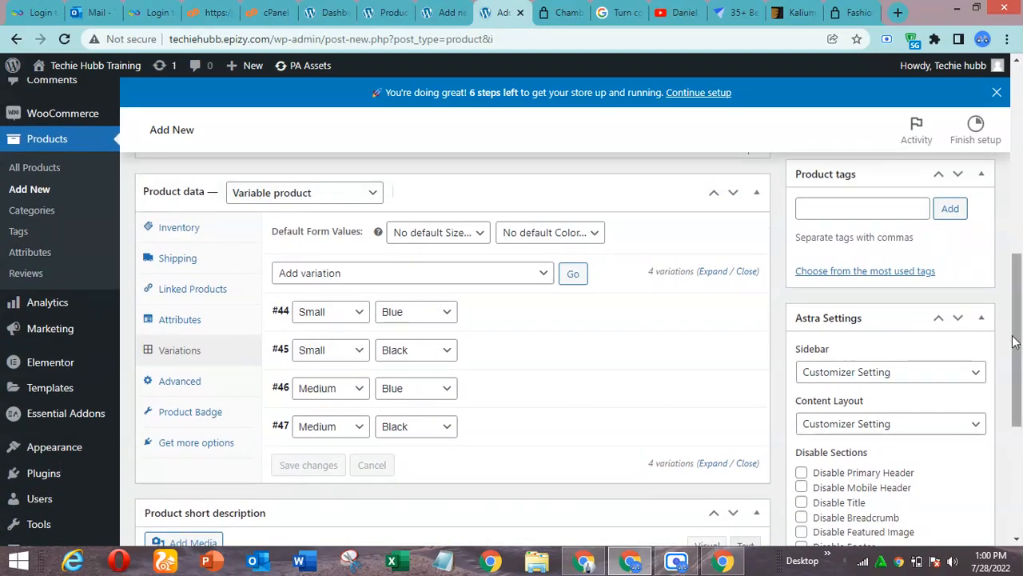
left_click_drag(1021, 342, 1021, 240)
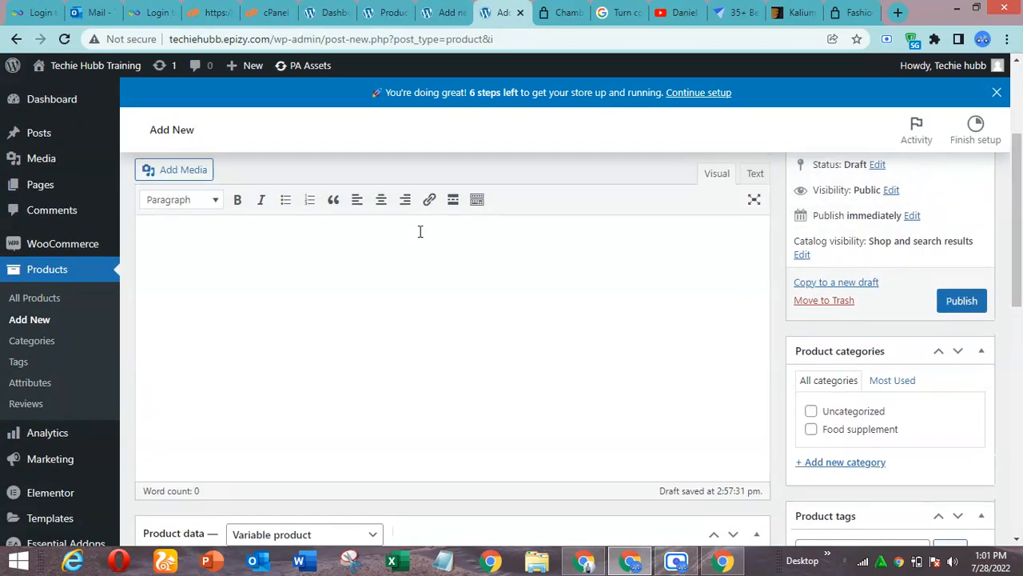
left_click(447, 12)
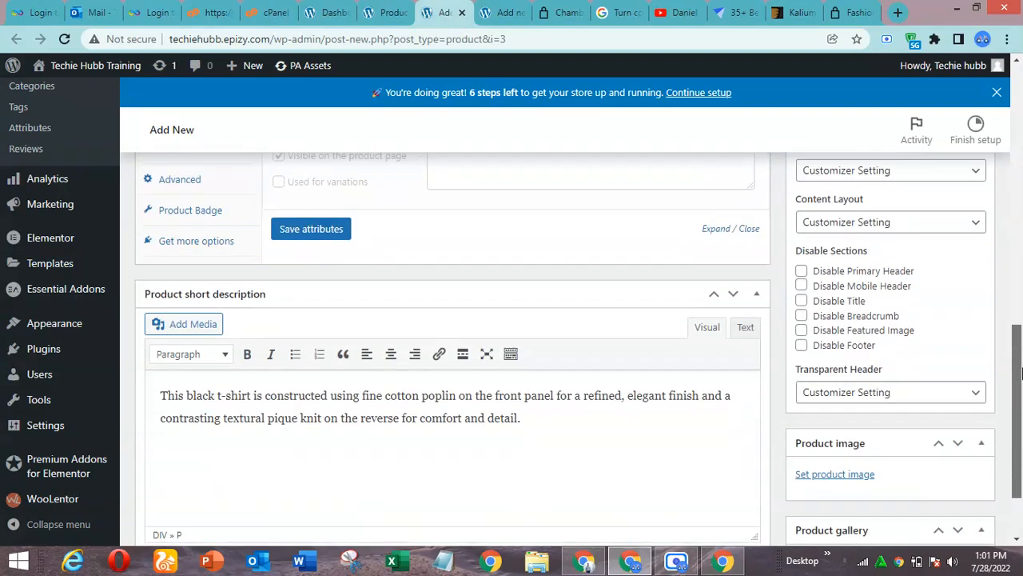
scroll(1018, 263, "down", 3)
triple_click(459, 357)
key("ctrl+c")
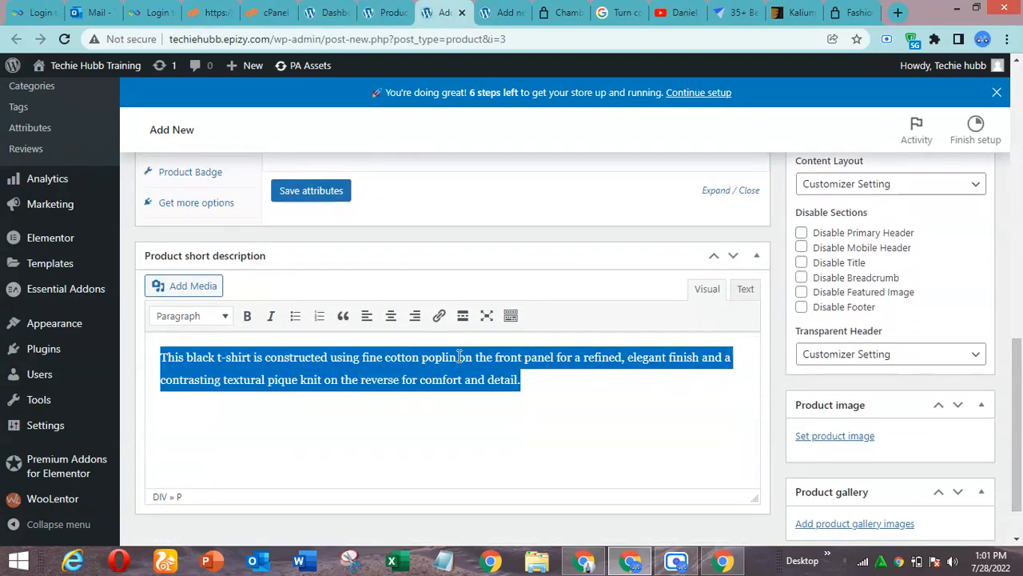
type("c")
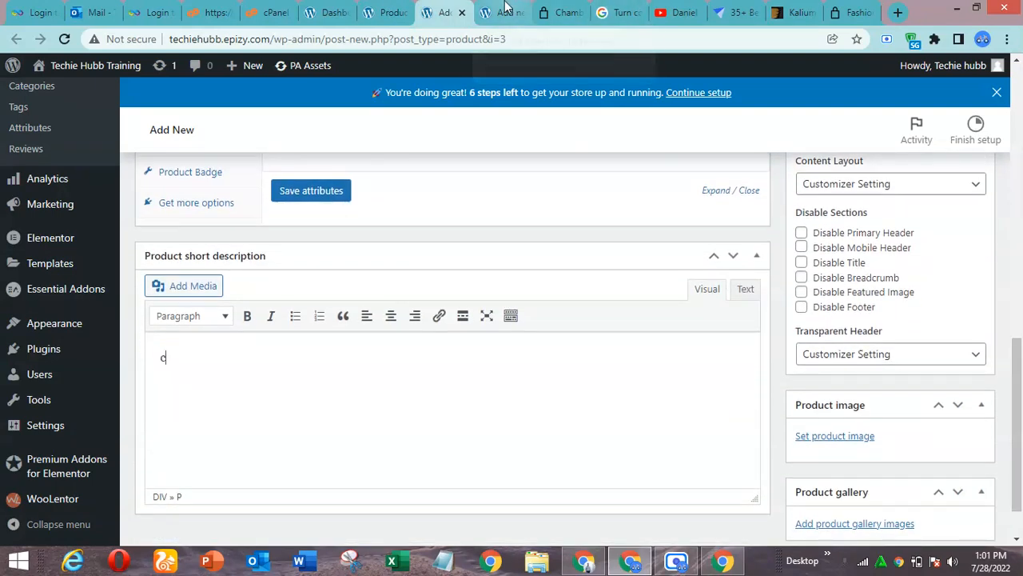
Return to the Chambray Men Shirt product and paste the copied text into its short description
left_click(504, 8)
left_click_drag(1017, 232, 1017, 434)
left_click(449, 435)
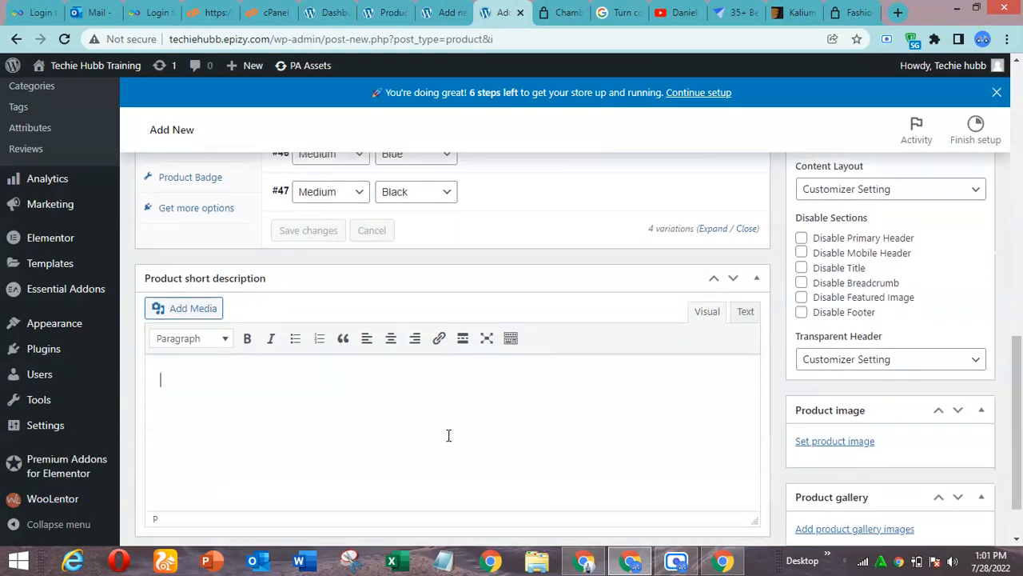
type("This black t-shirt is constructed using fine cotton poplin on the front panel for a refined, elegant finish and a contrasting textured pique knit on the reverse for comfort and detail.")
Fill the product's main description with the copied black t-shirt text, pasted three times in a row
left_click_drag(1017, 363, 1021, 135)
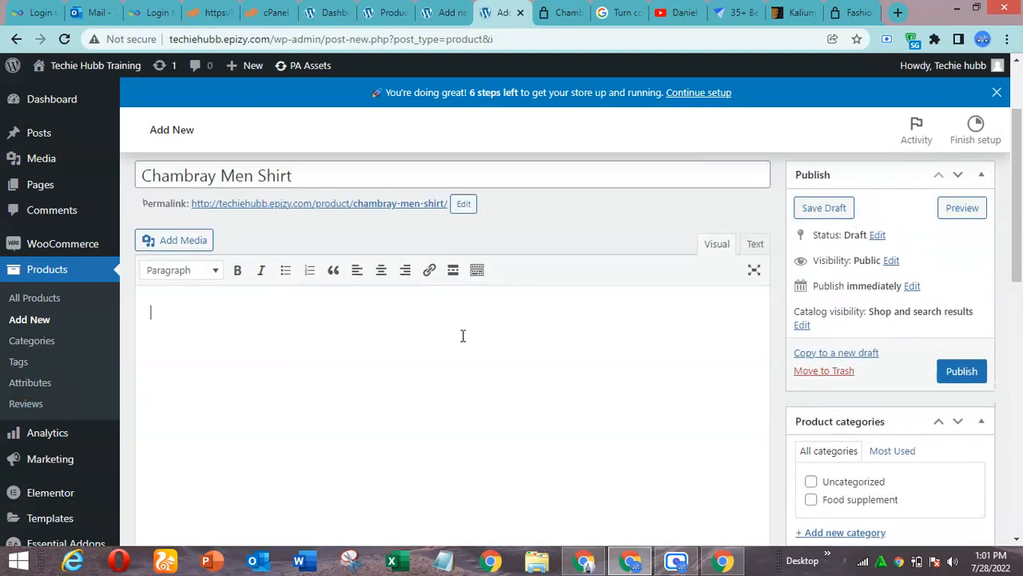
key("ctrl+v")
key("ctrl+v")
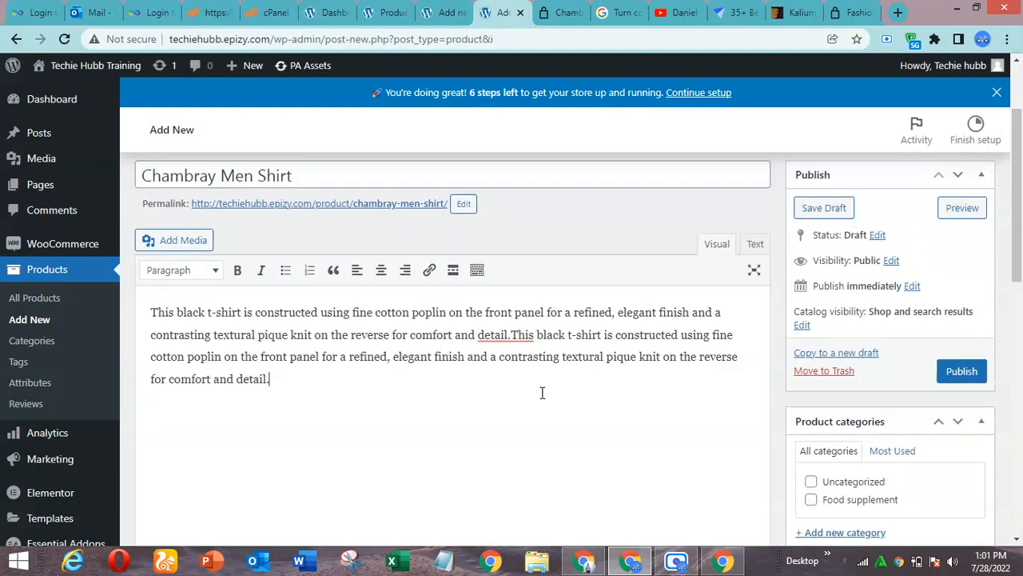
key("ctrl+v")
Add a new product category named T-shirt and assign it to the product
left_click_drag(1021, 236, 1021, 305)
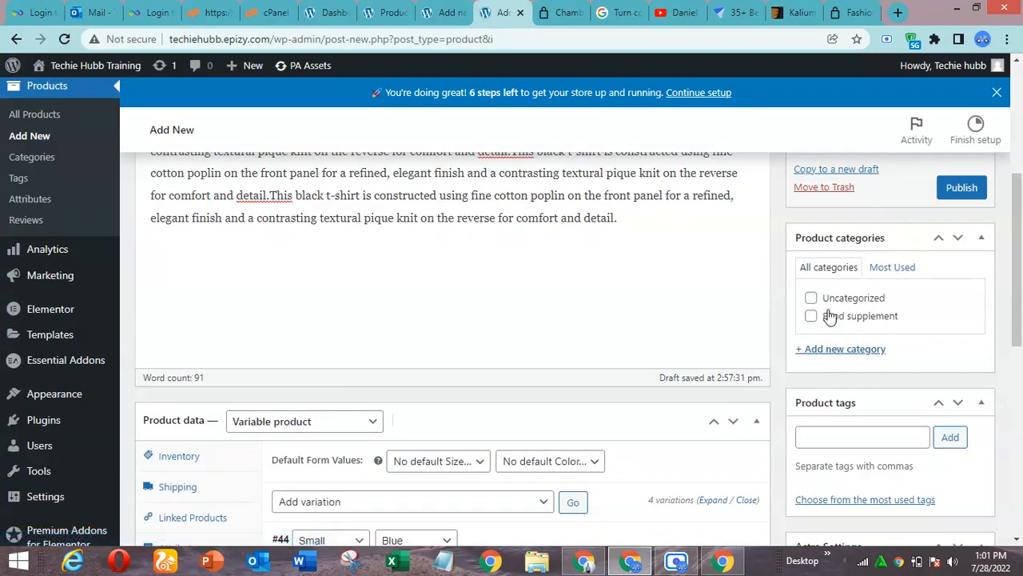
left_click(836, 351)
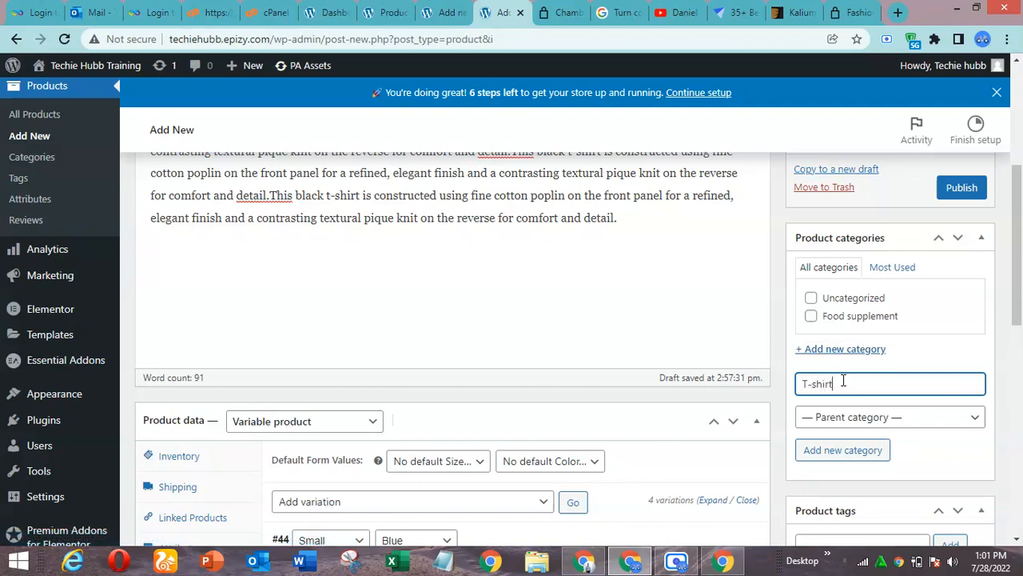
left_click(852, 454)
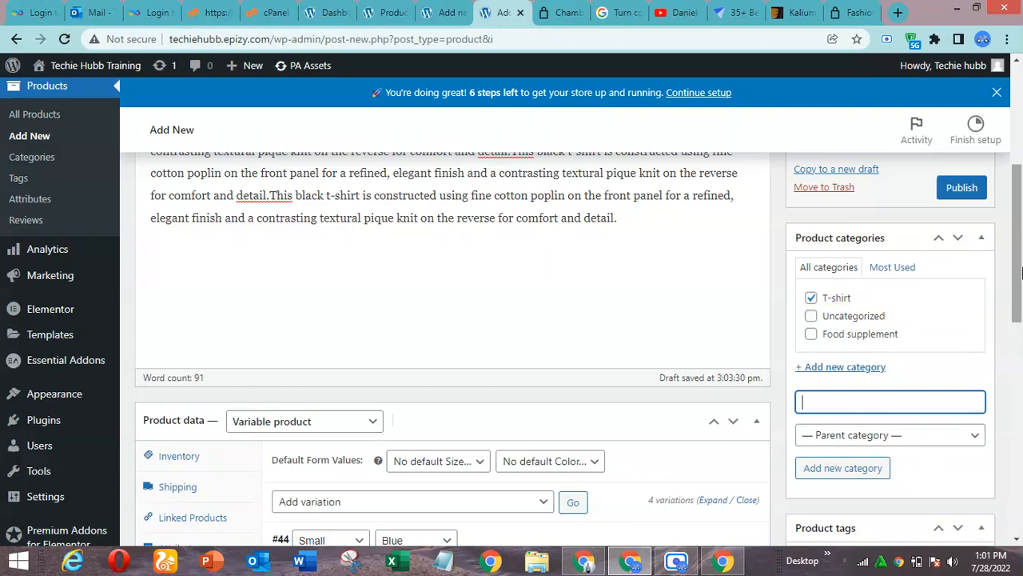
Add the product tag "men shirt"
left_click_drag(1019, 306, 1019, 346)
left_click(814, 338)
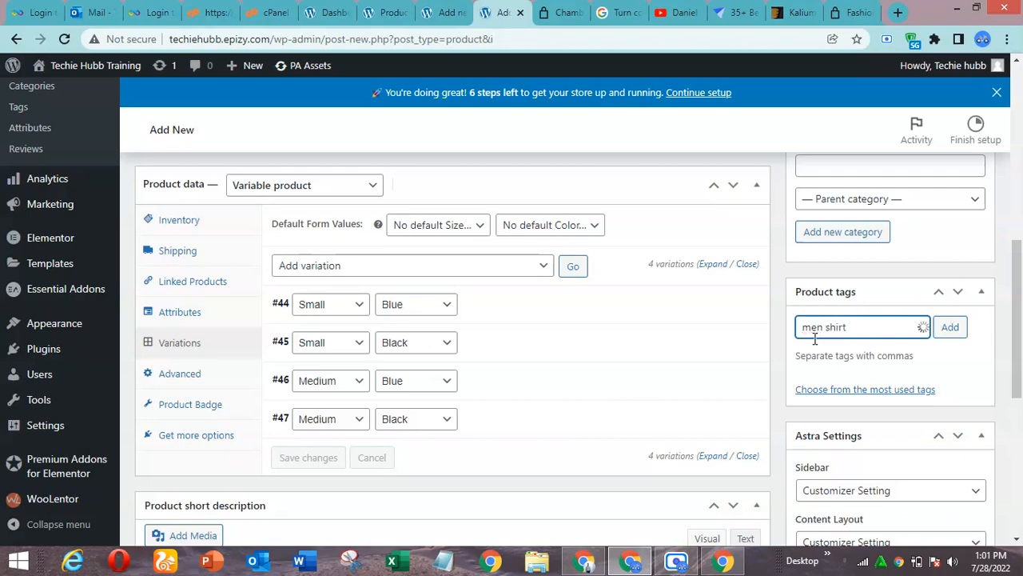
type("men shirt")
key("Return")
Copy the product title and add it as a second product tag, "Chambray Men Shirt"
left_click_drag(1017, 325, 1019, 192)
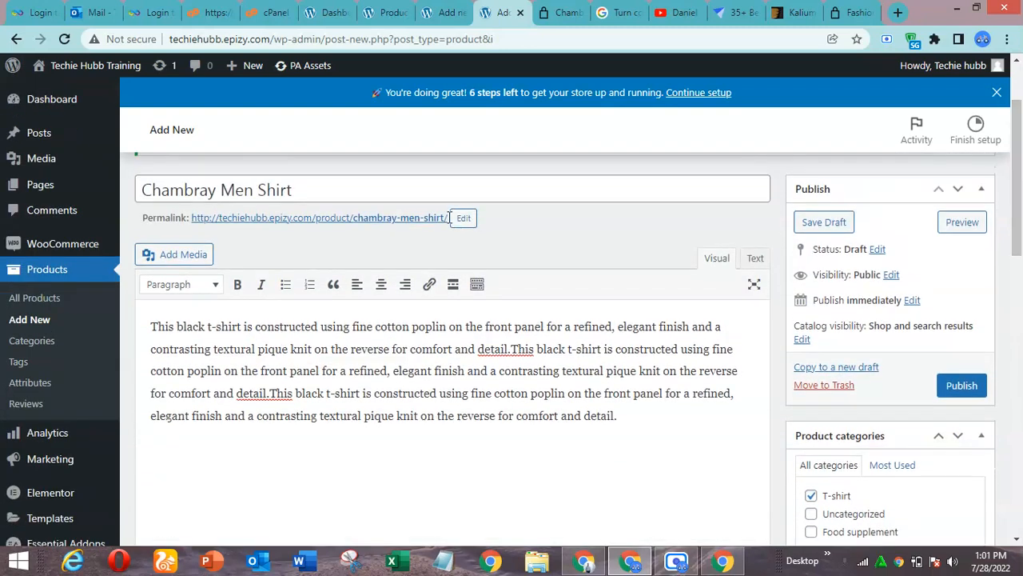
left_click(297, 192)
key("ctrl+a")
key("ctrl+c")
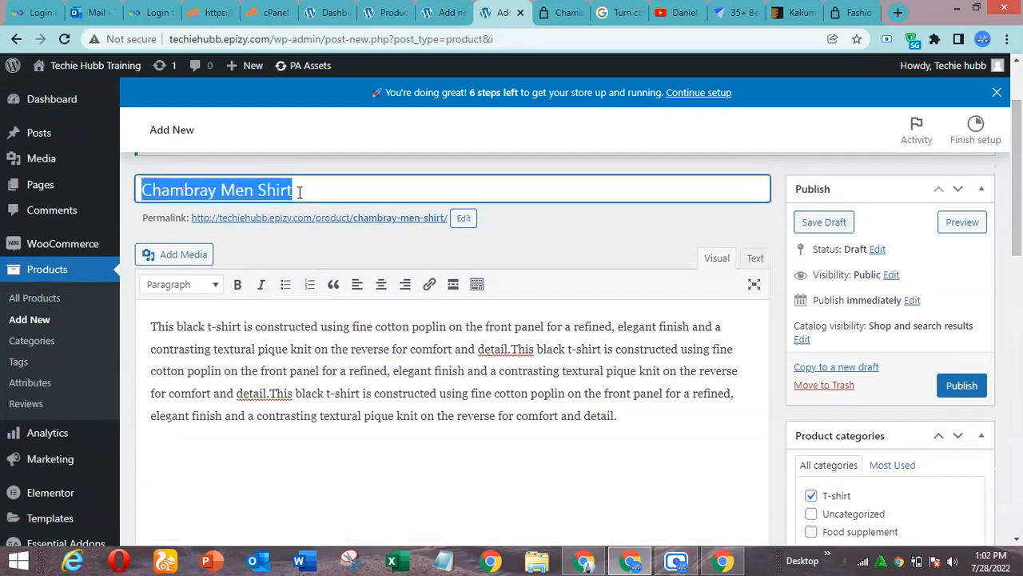
scroll(927, 288, "down", 4)
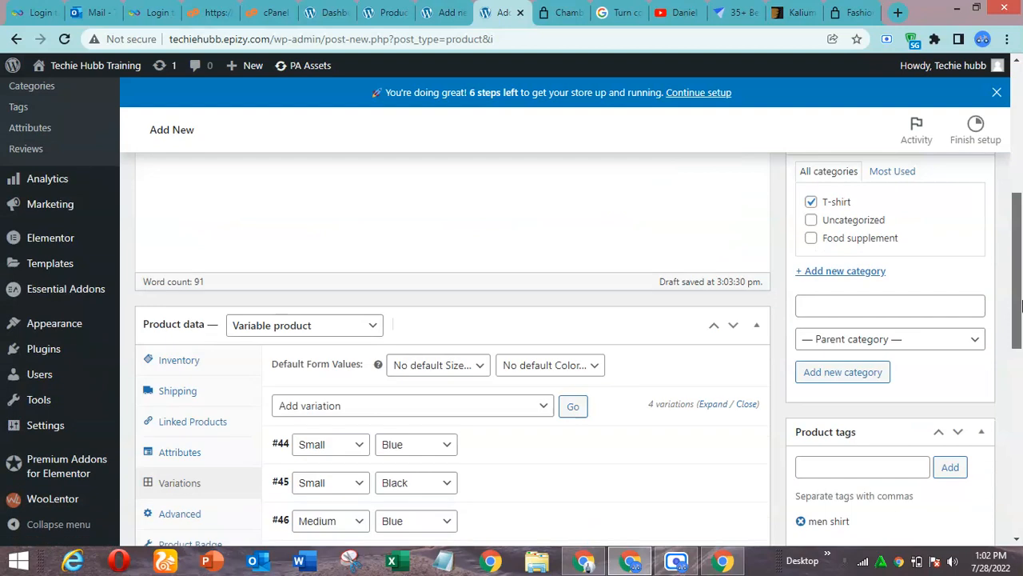
left_click(831, 421)
key("ctrl+v")
left_click(949, 424)
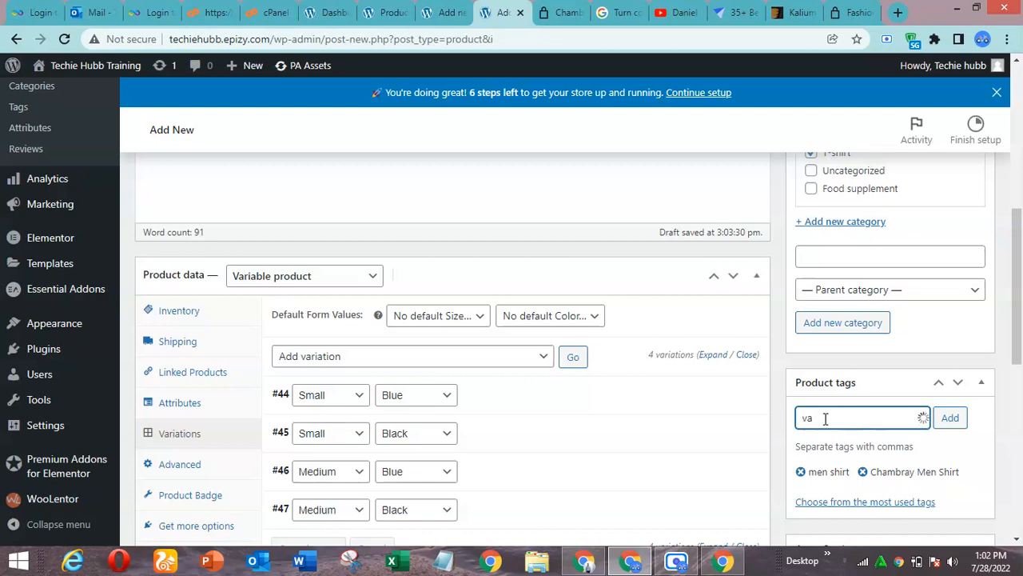
Add a third product tag, "Chambray Shirt", by reusing the copied title without the word "Men"
key("ctrl+a")
key("ctrl+v")
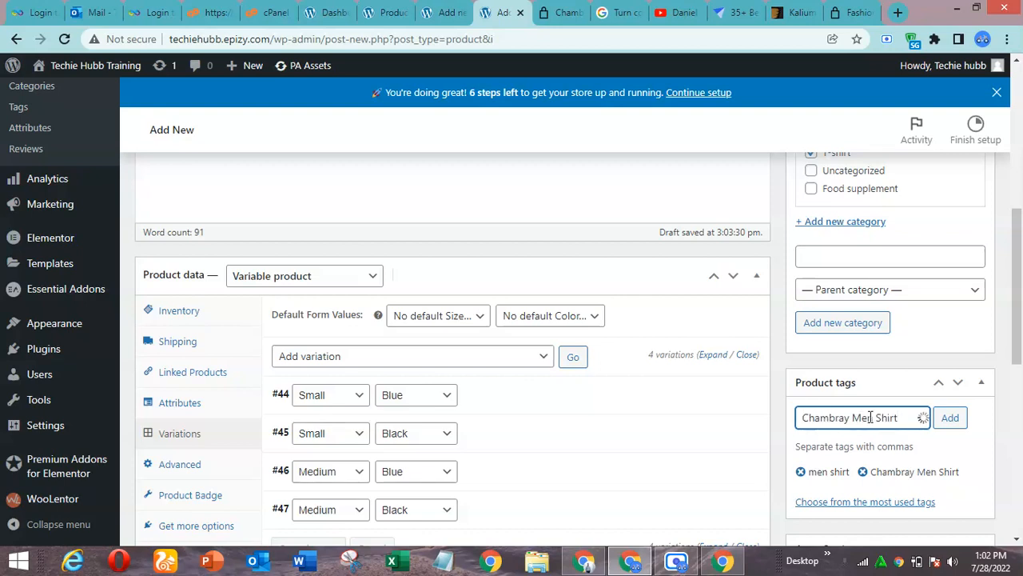
double_click(860, 418)
key("BackSpace")
left_click(951, 418)
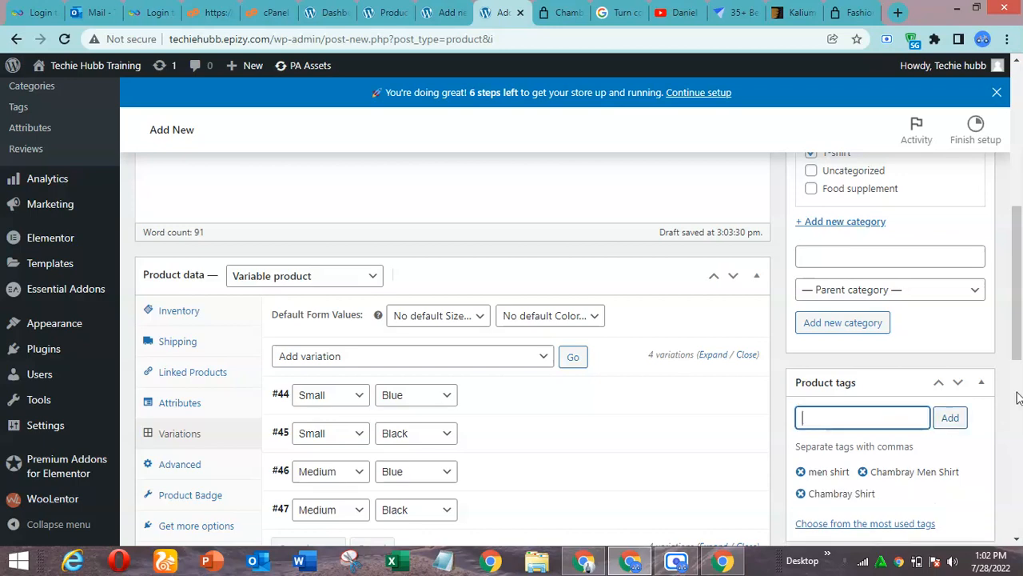
Switch to Kalium's Chambray Shirt demo page and save the folded shirt photo to Downloads as JPEG chambray_shirt_8
left_click_drag(1019, 302, 1021, 366)
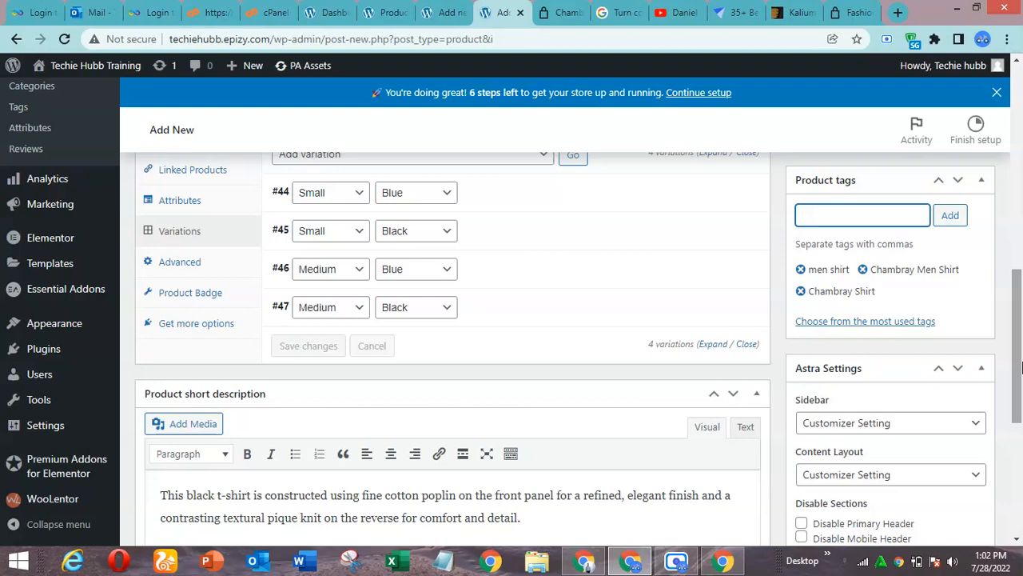
left_click_drag(1021, 366, 1021, 449)
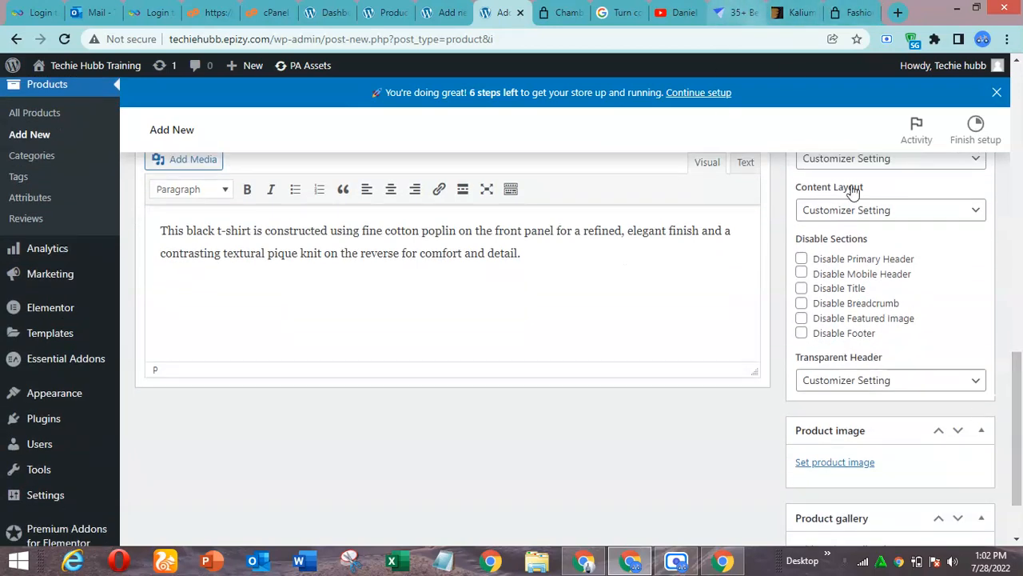
left_click_drag(1016, 378, 1015, 406)
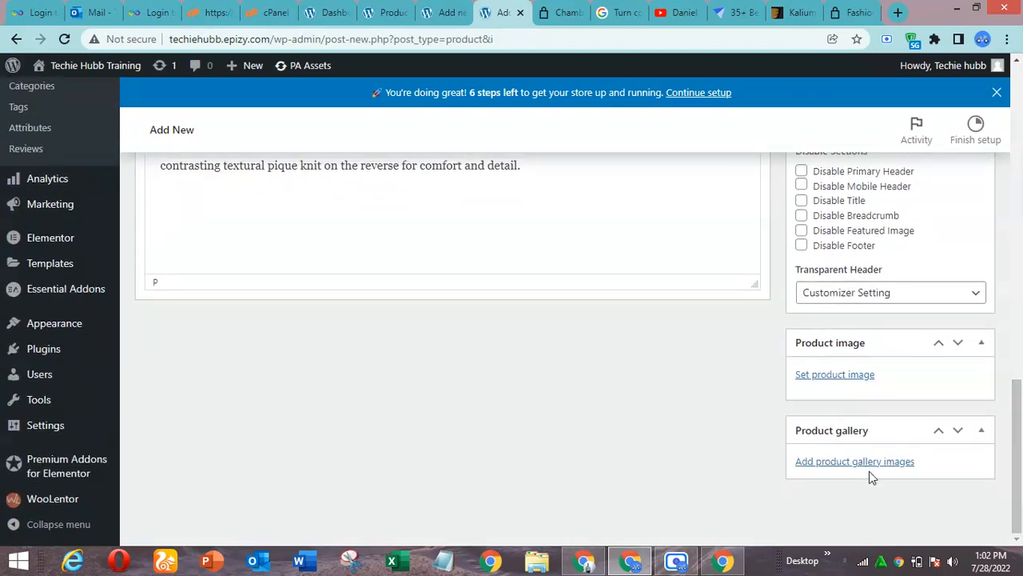
left_click(837, 8)
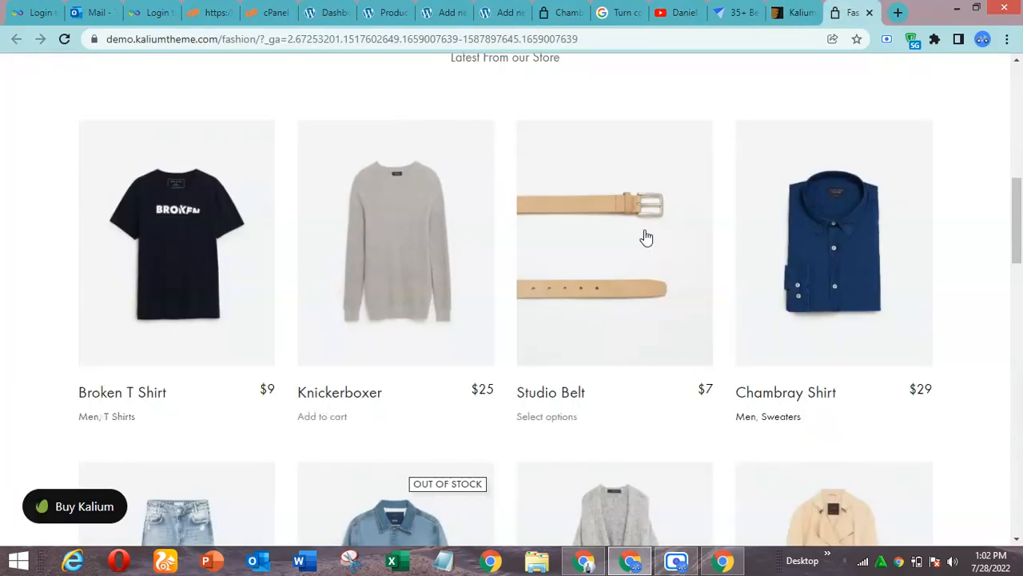
left_click(797, 9)
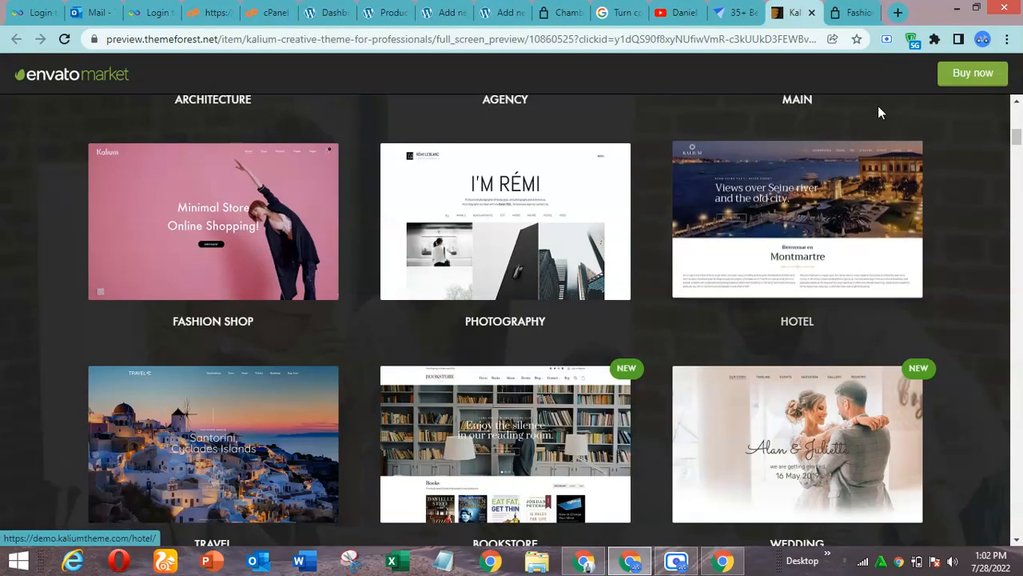
left_click(862, 6)
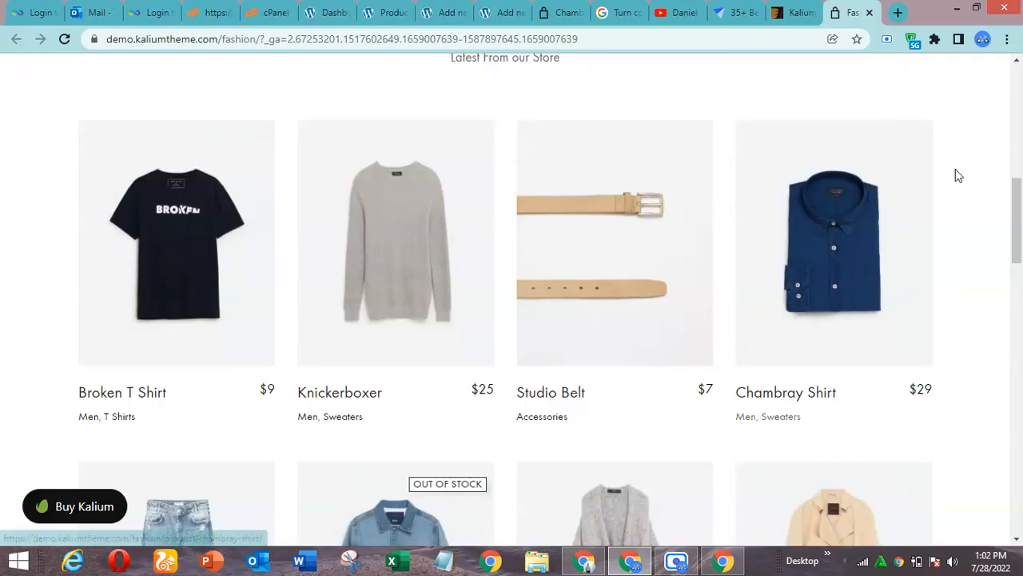
left_click_drag(1021, 231, 1020, 115)
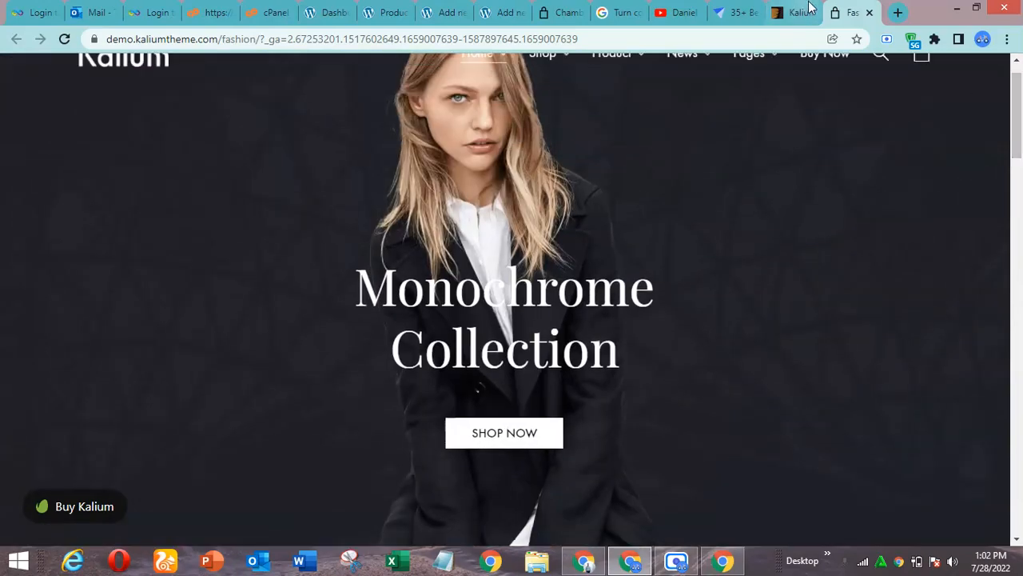
left_click(734, 9)
left_click(565, 9)
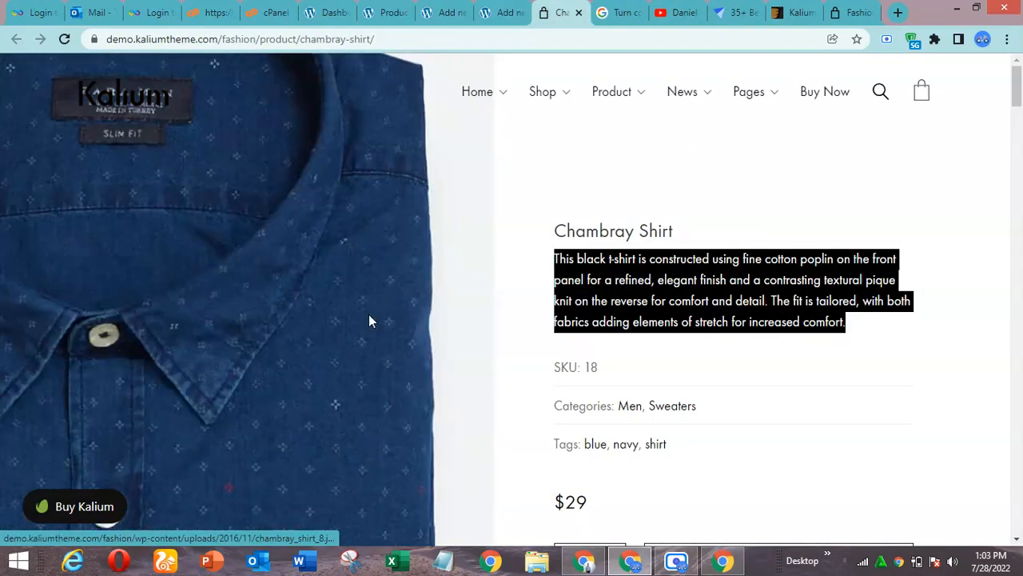
mouse_move(1019, 94)
left_mouse_down()
mouse_move(1020, 149)
mouse_move(1019, 103)
left_mouse_up()
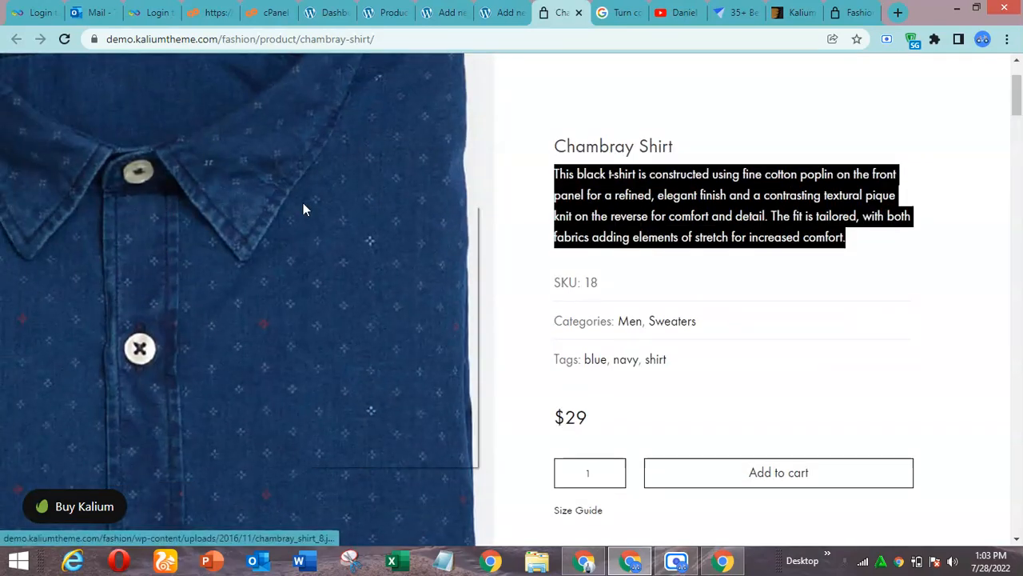
right_click(303, 209)
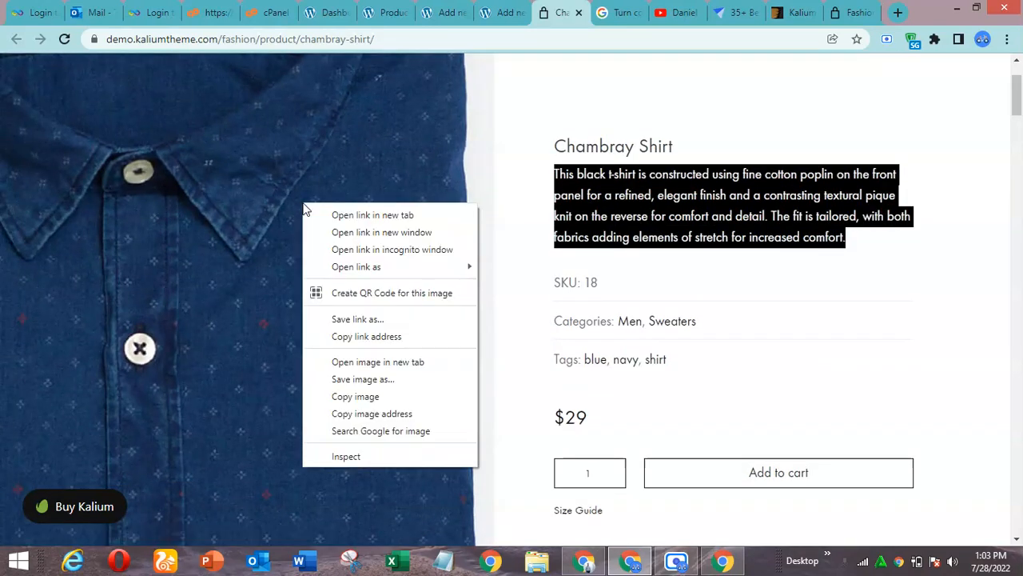
left_click(392, 380)
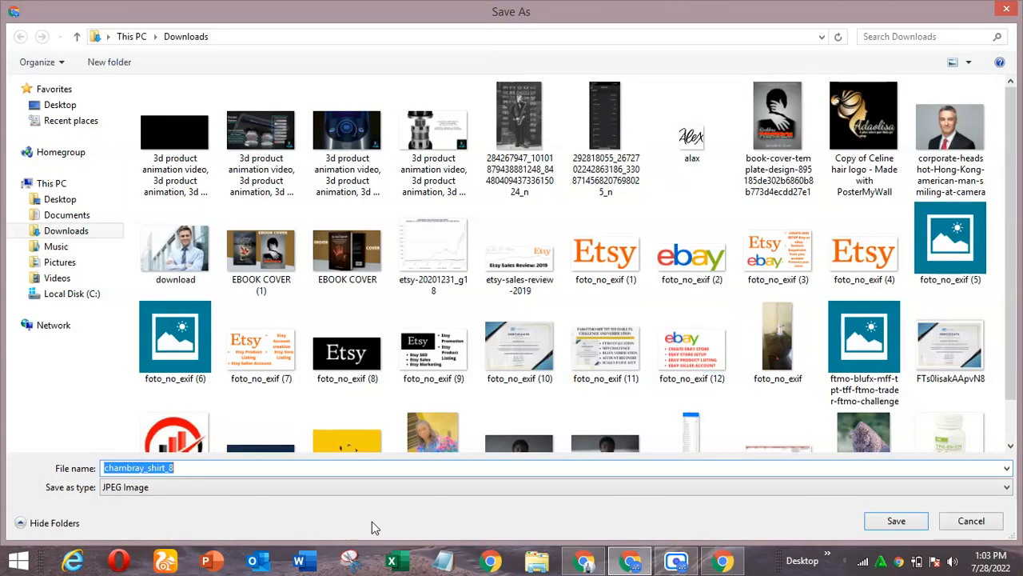
left_click(896, 521)
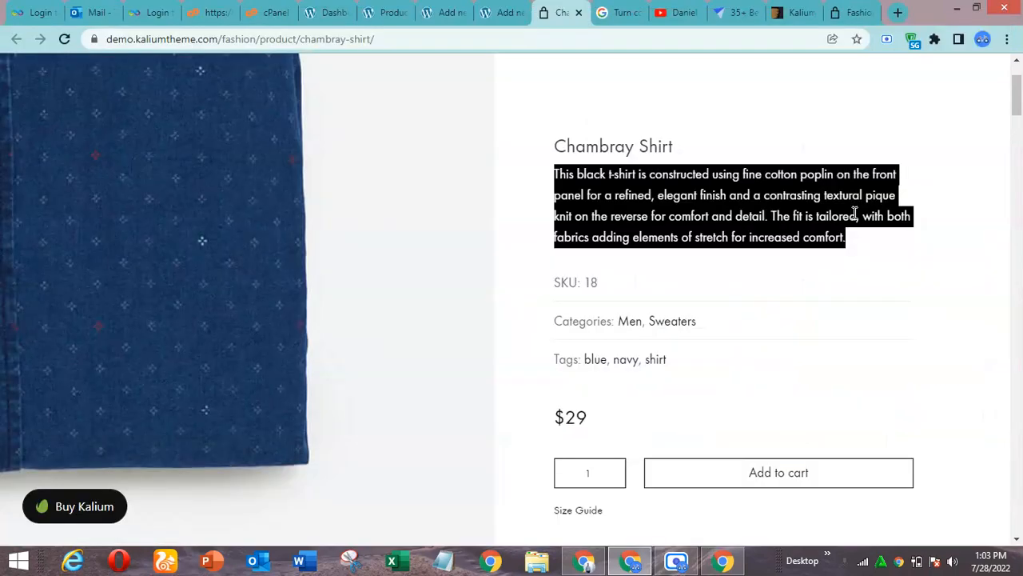
Return to the Chambray Men Shirt product, upload chambray_shirt_8.jpg and set it as the product image
left_click(502, 9)
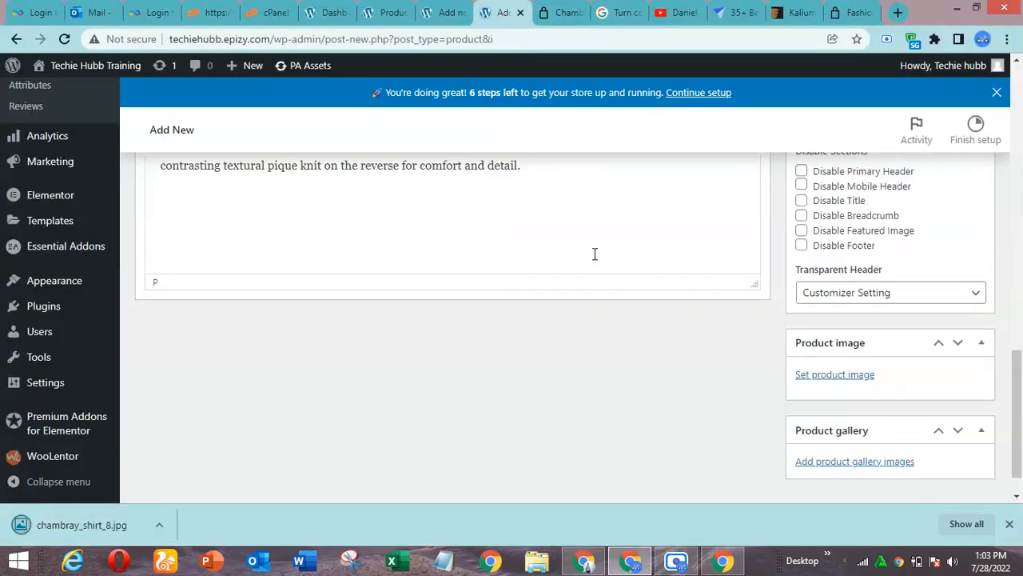
left_click(839, 375)
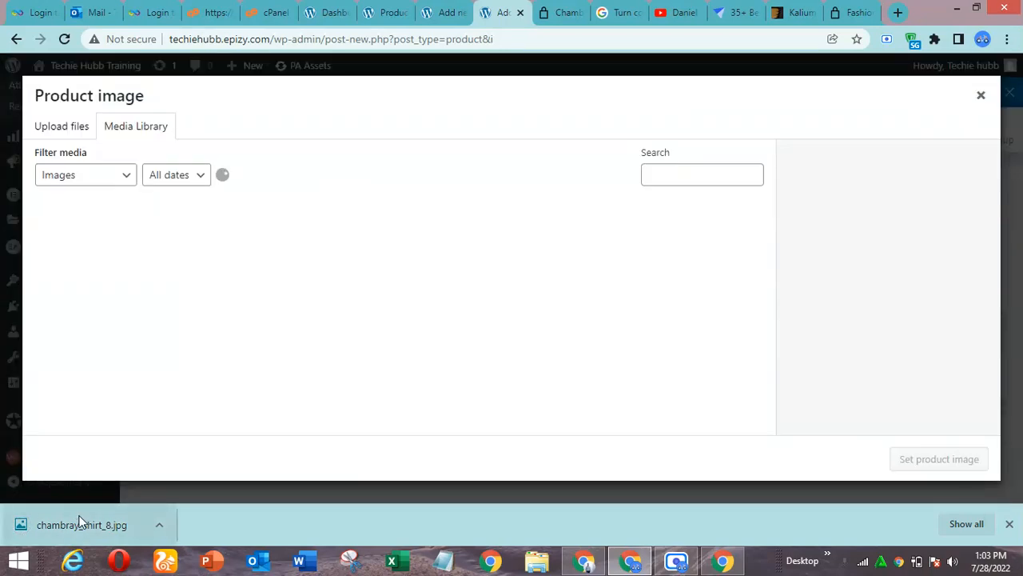
left_click_drag(76, 528, 270, 257)
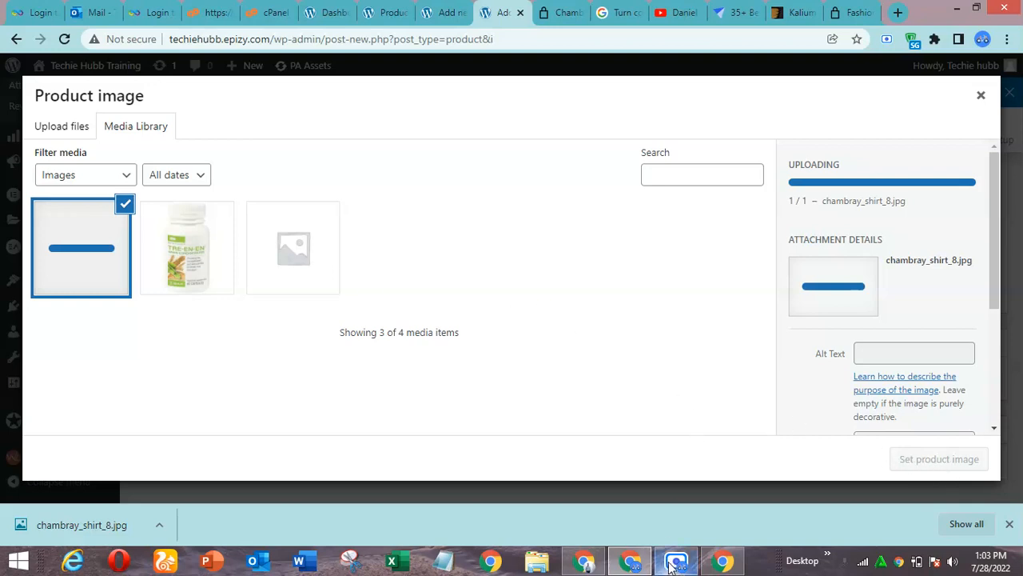
mouse_move(689, 566)
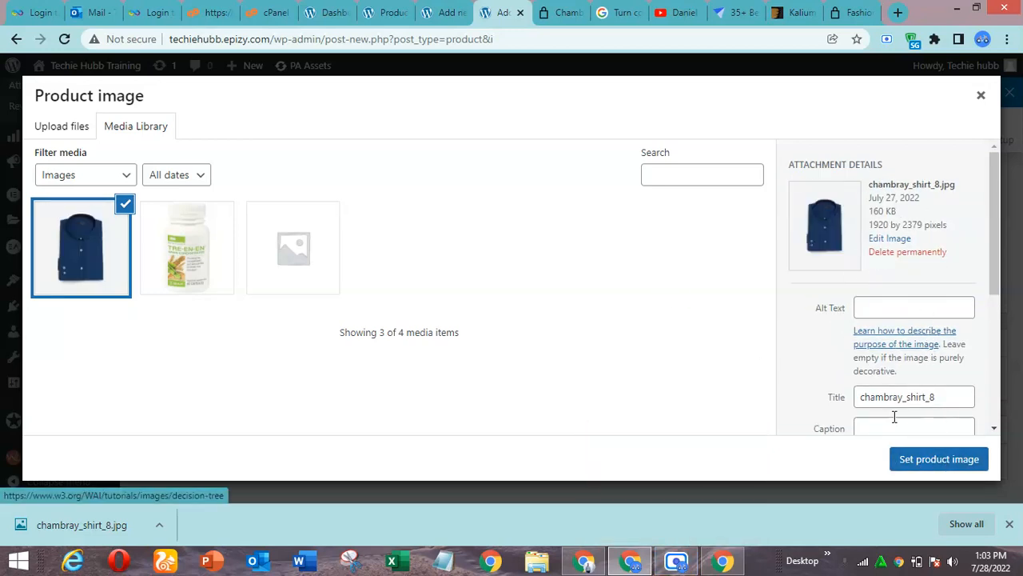
left_click(939, 460)
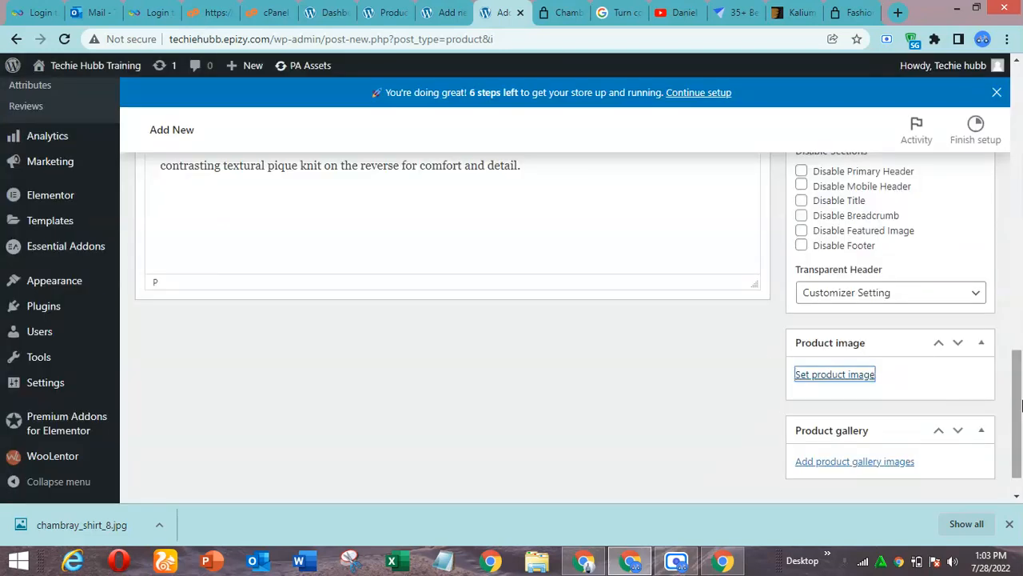
left_click_drag(1017, 369, 1021, 397)
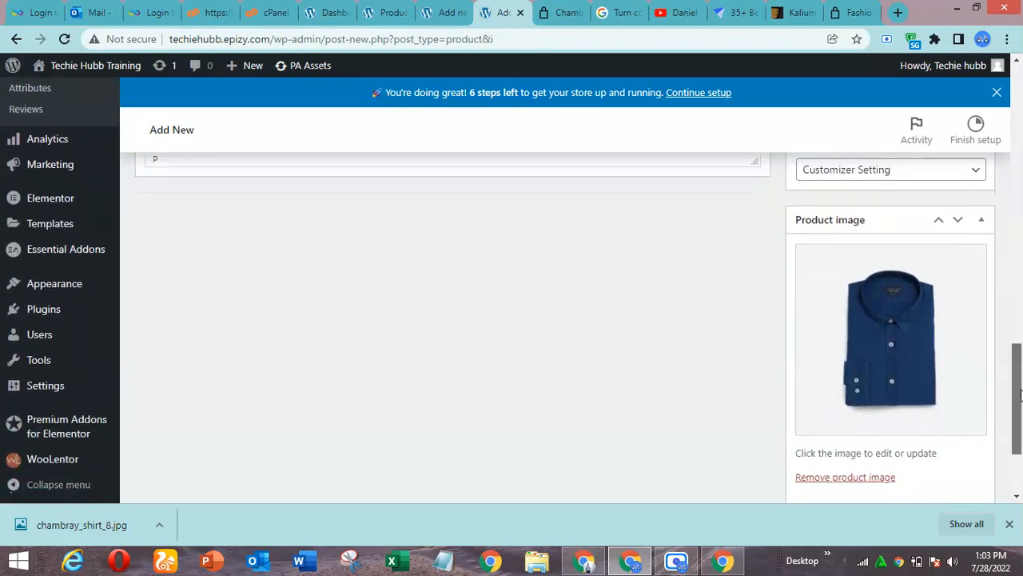
Examine the other Chambray Shirt photos and the New Arrivals in Kalium's demo, and return to the product's gallery section
left_click(563, 12)
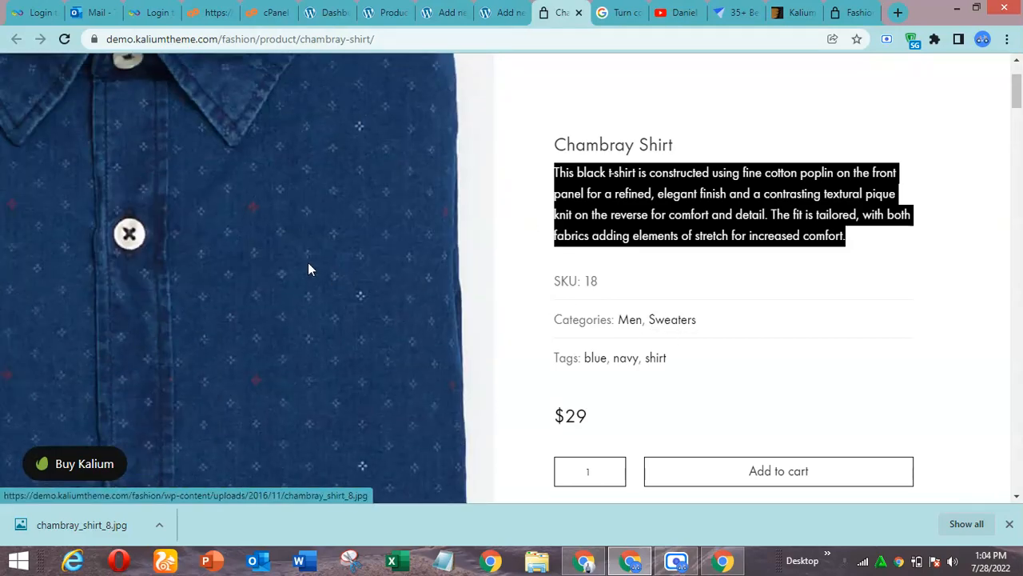
left_click_drag(1018, 106, 1018, 143)
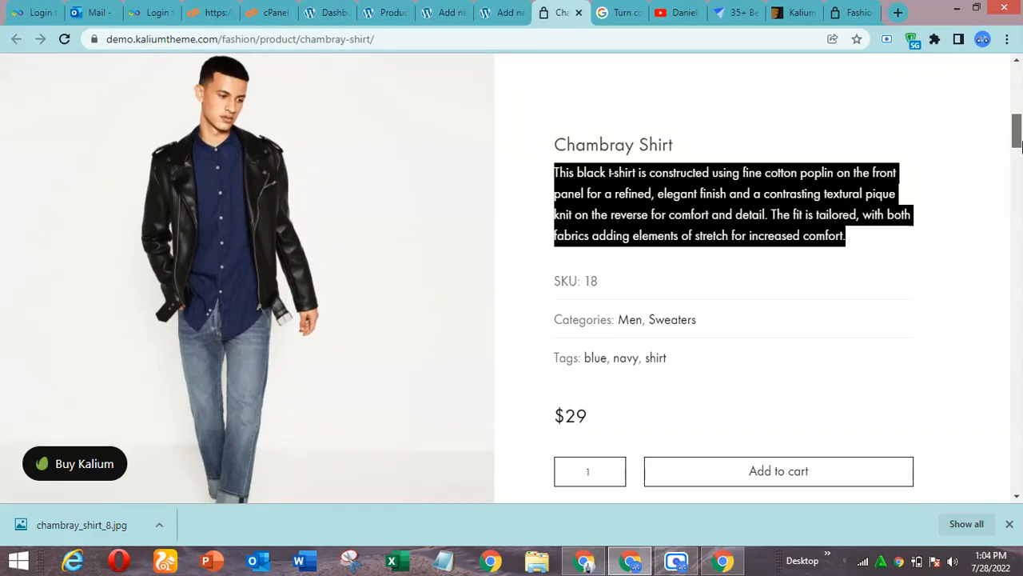
left_click_drag(1018, 144, 1021, 85)
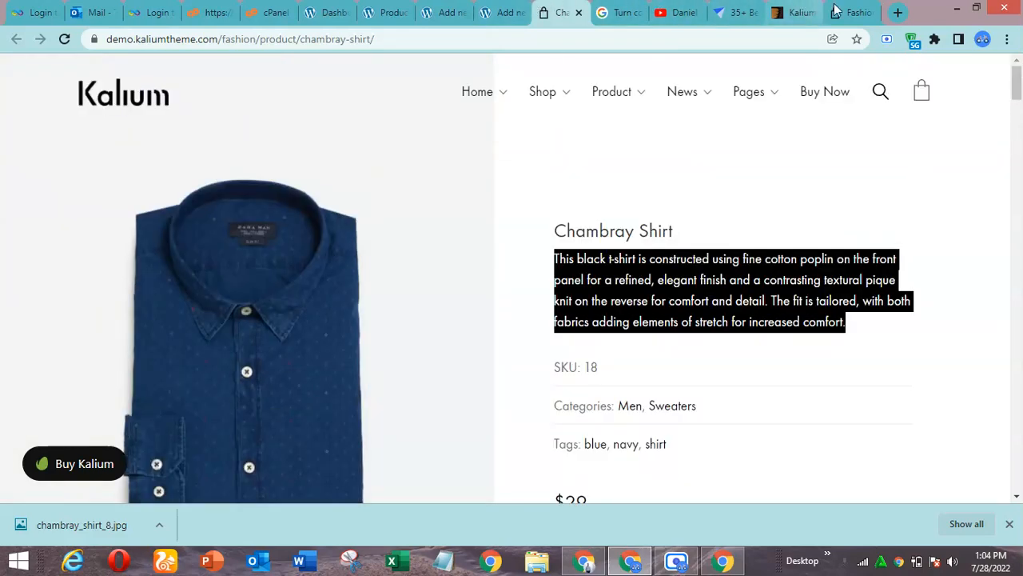
left_click(862, 11)
left_click_drag(1021, 112, 1021, 204)
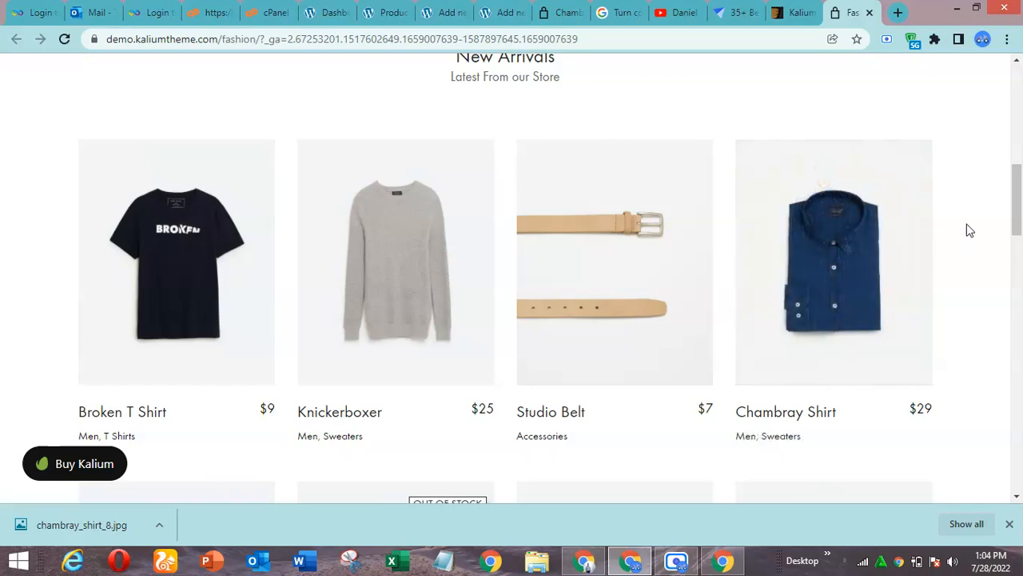
left_click_drag(1017, 218, 1017, 120)
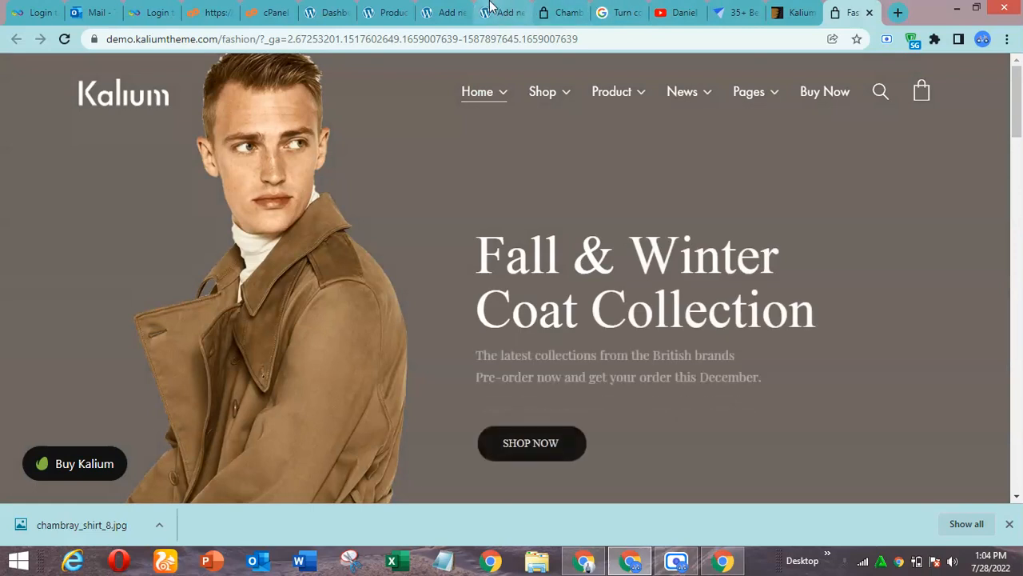
left_click(502, 12)
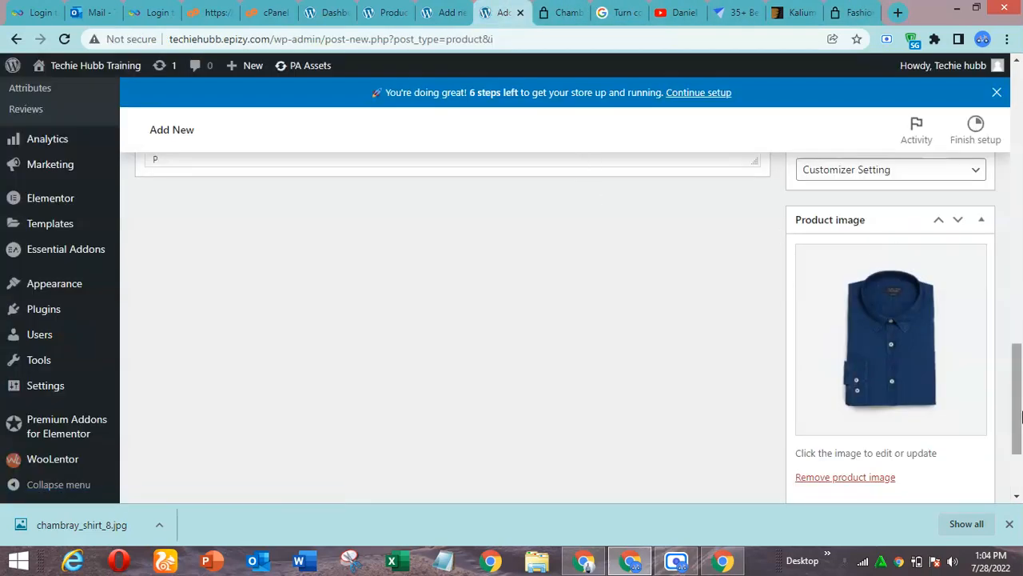
left_click_drag(1019, 417, 1021, 456)
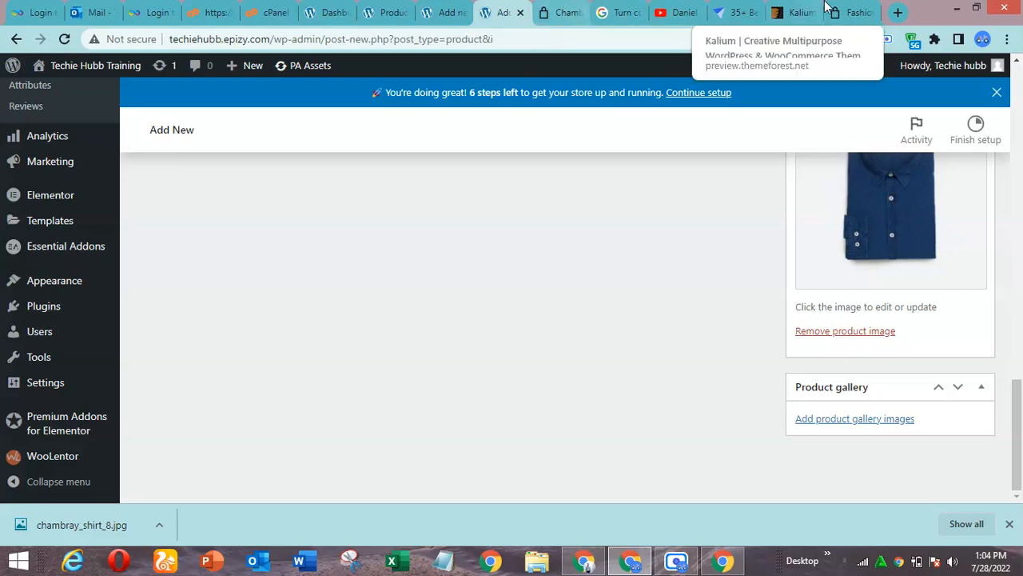
Switch to Kalium's Chambray Shirt demo page and save the photo of the model wearing the leather jacket as JPEG chambray_shirt_1
left_click(563, 11)
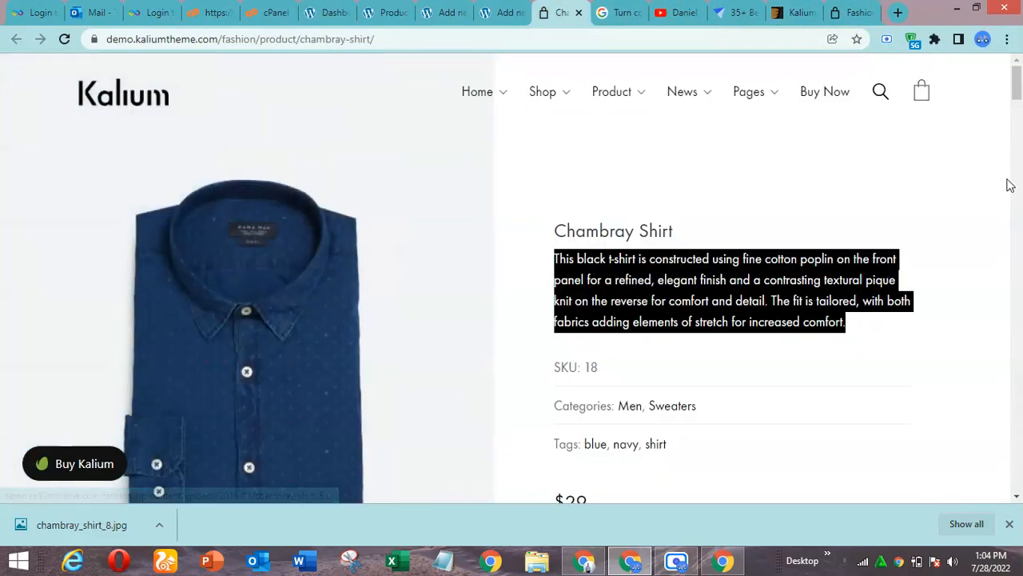
left_click_drag(1017, 90, 1017, 133)
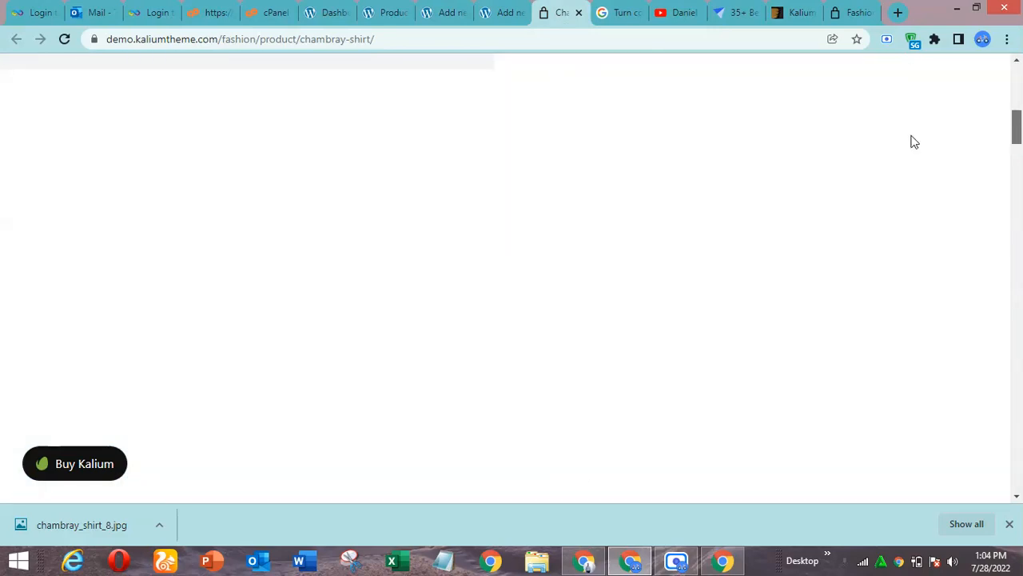
right_click(263, 255)
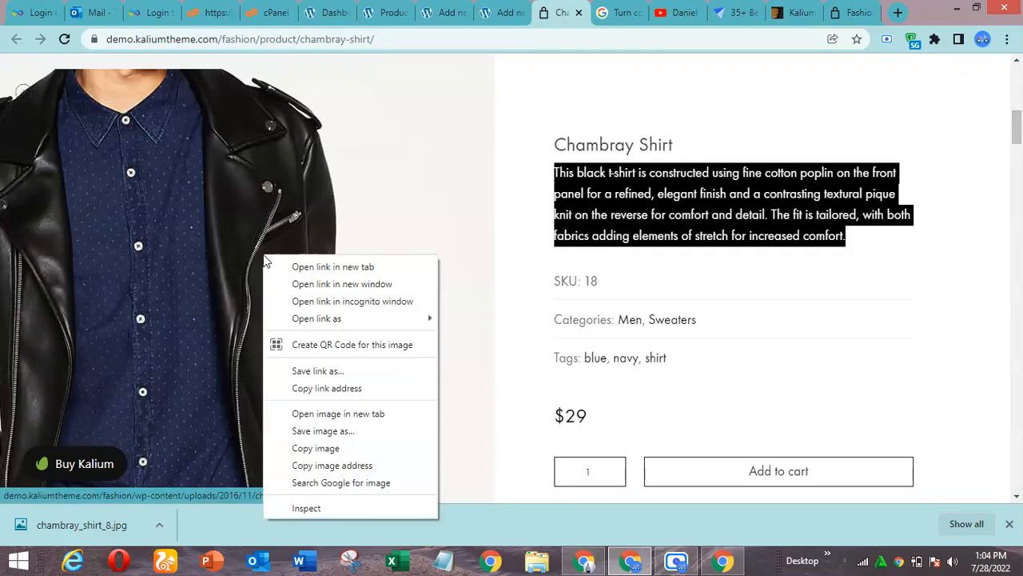
left_click(336, 431)
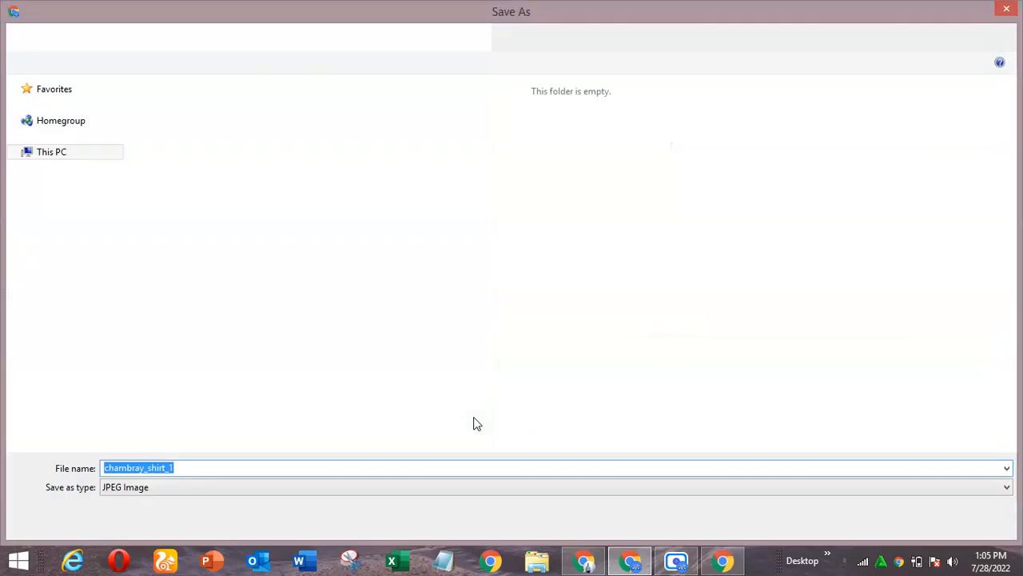
left_click(896, 520)
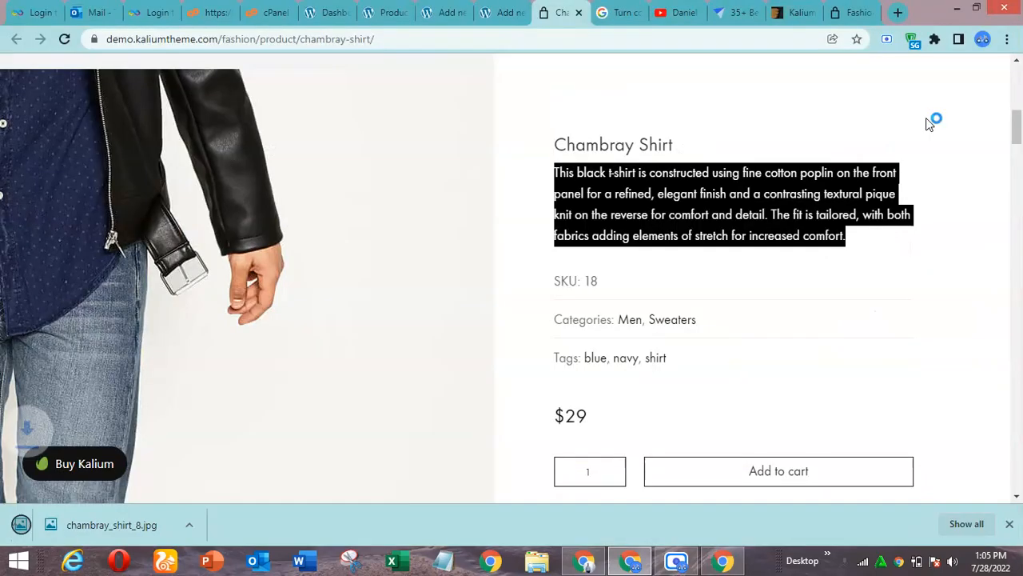
Return to the Chambray Men Shirt product, upload chambray_shirt_1.jpg and add it to the product gallery
left_click(500, 12)
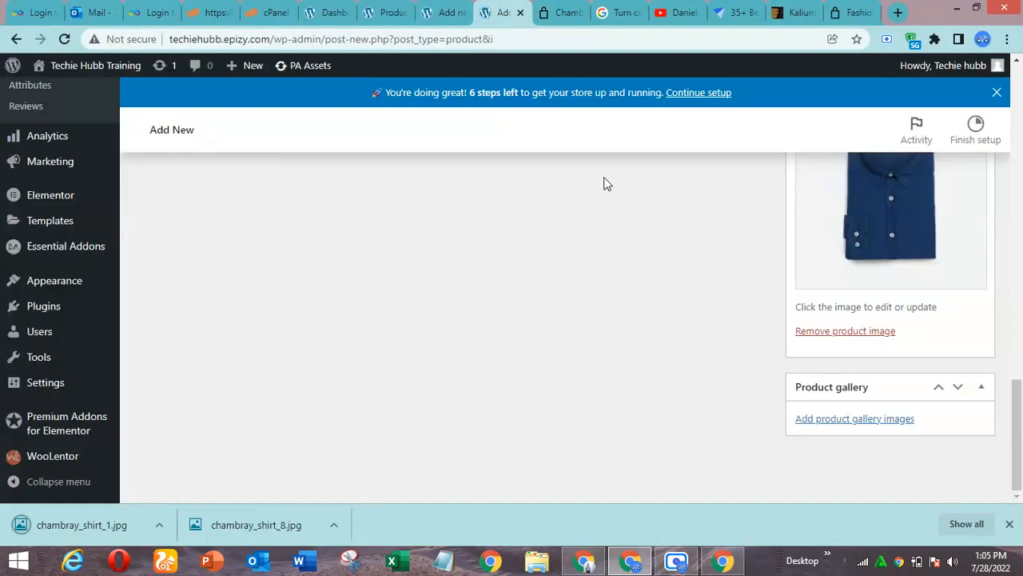
left_click(863, 425)
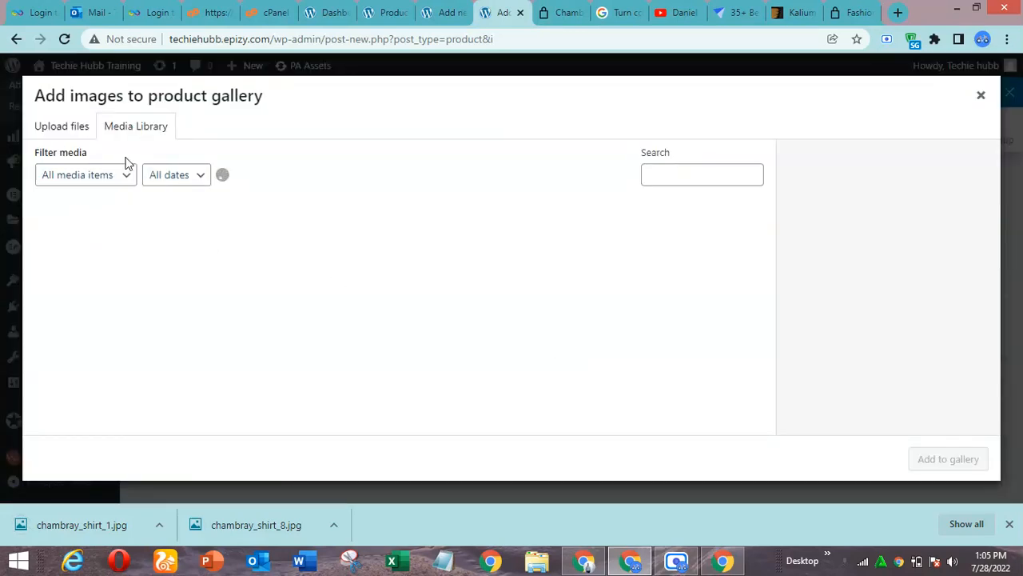
left_click_drag(99, 524, 336, 324)
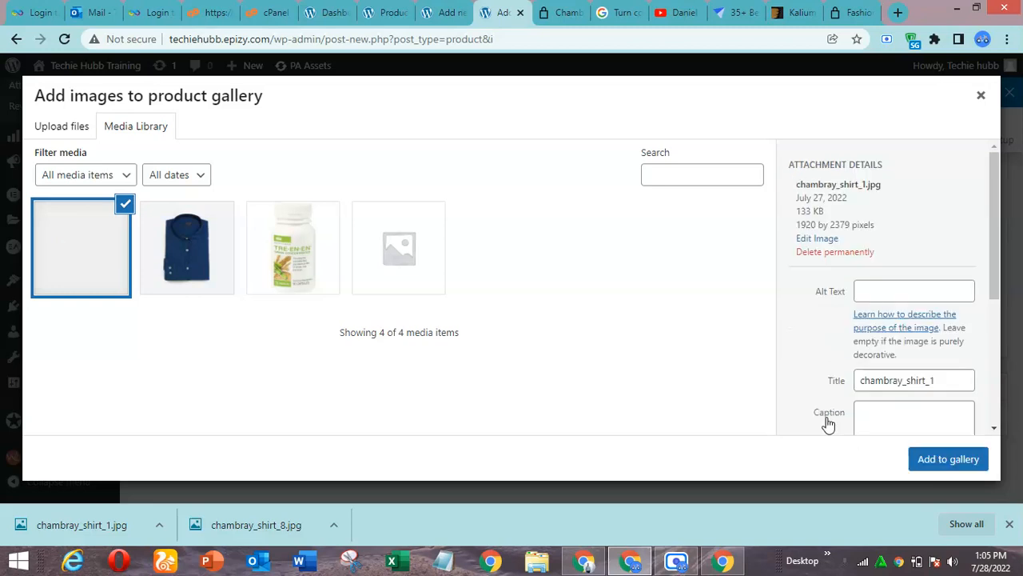
left_click(943, 460)
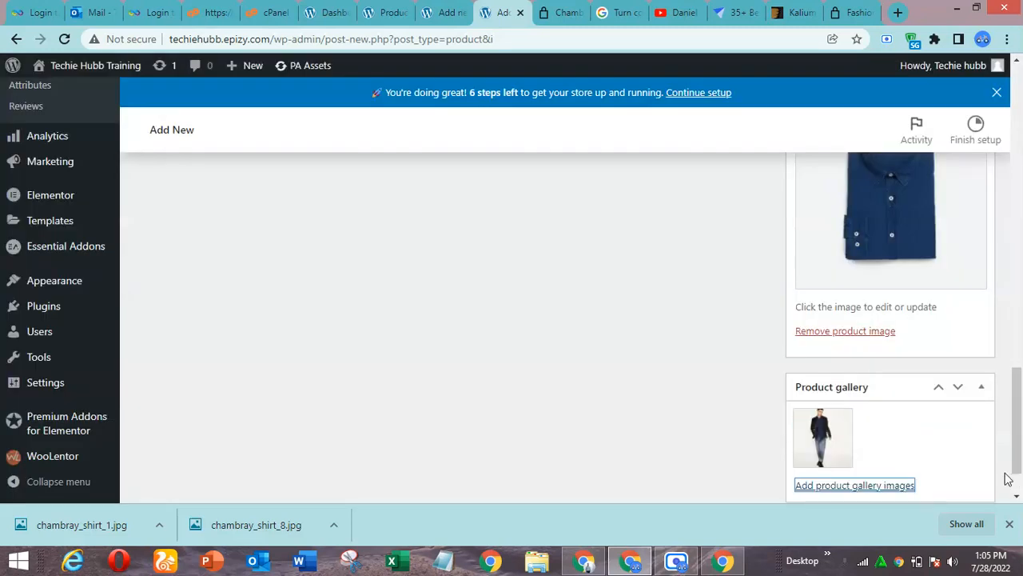
Publish the Chambray Men Shirt product and open its store page
left_click_drag(1018, 428, 1021, 142)
left_click(1011, 526)
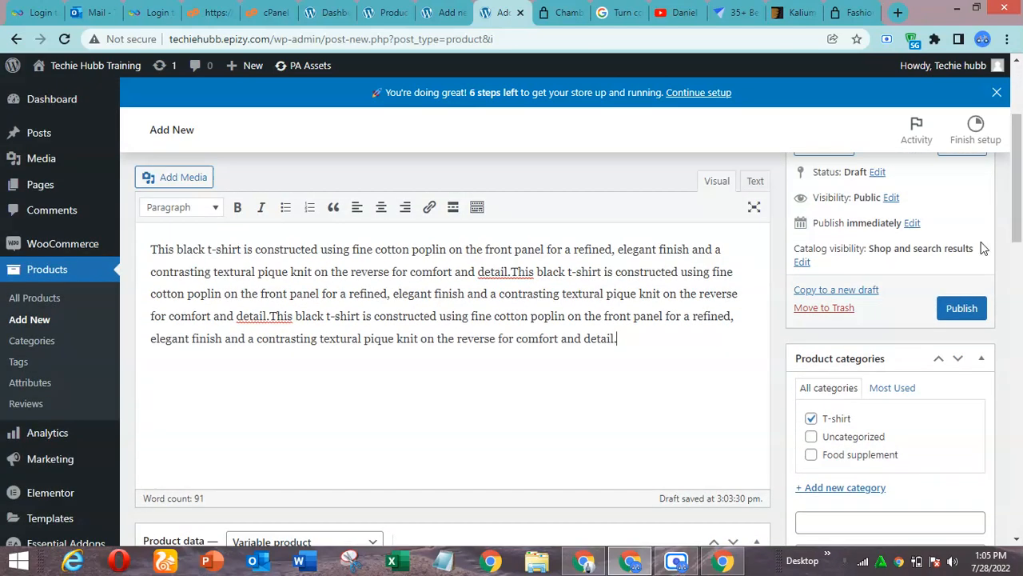
left_click(963, 312)
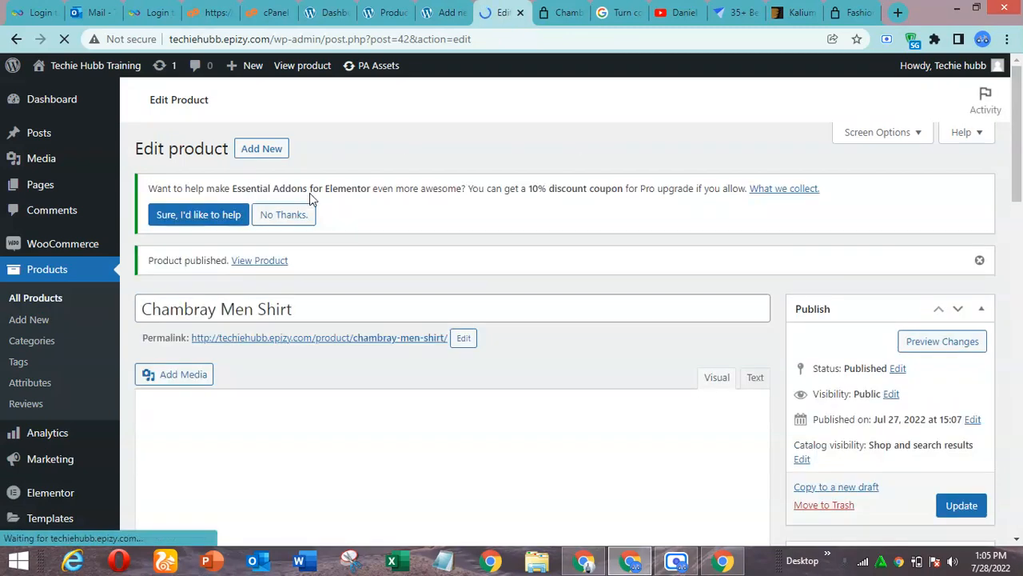
left_click(261, 263, "ctrl")
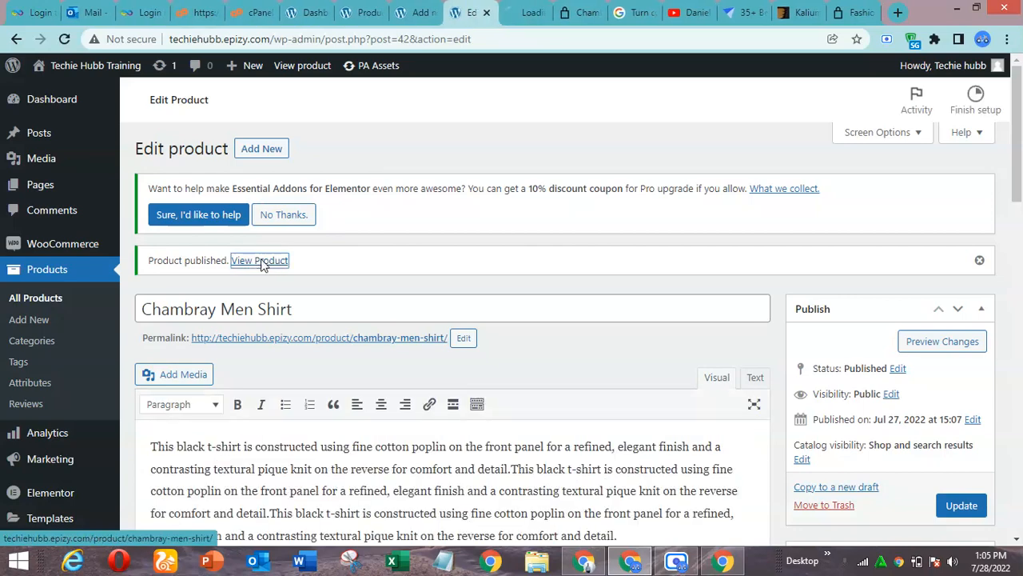
left_click(528, 13)
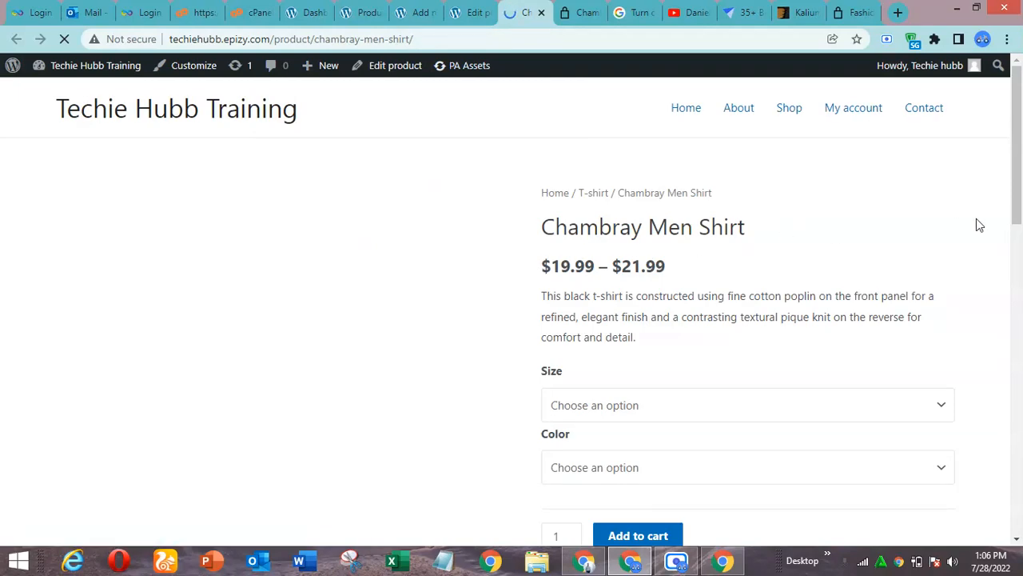
Examine the published product page, including its image, price range, short description, option fields, tags and full description
left_click_drag(1018, 185, 1021, 149)
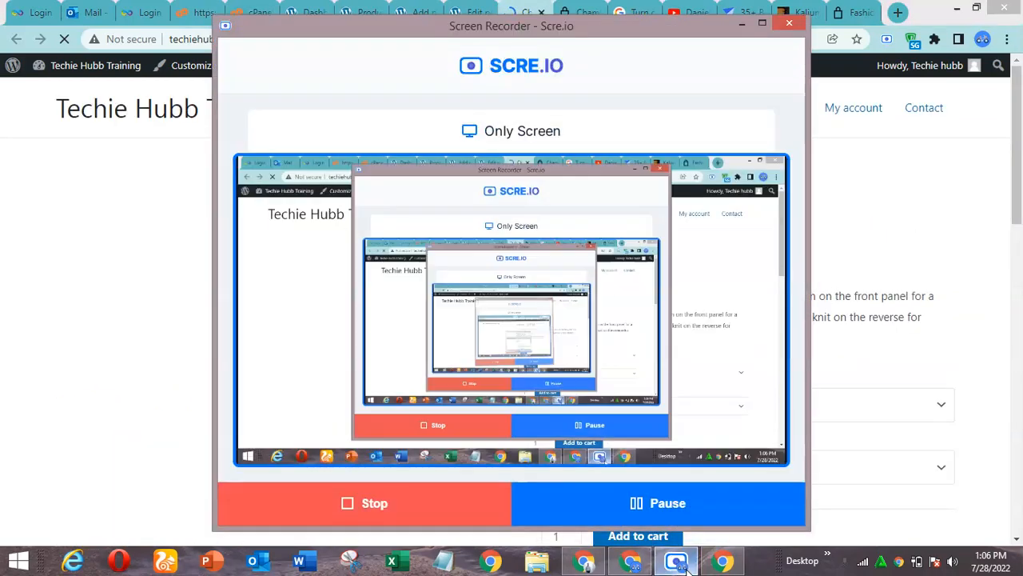
left_click(682, 561)
left_click(681, 561)
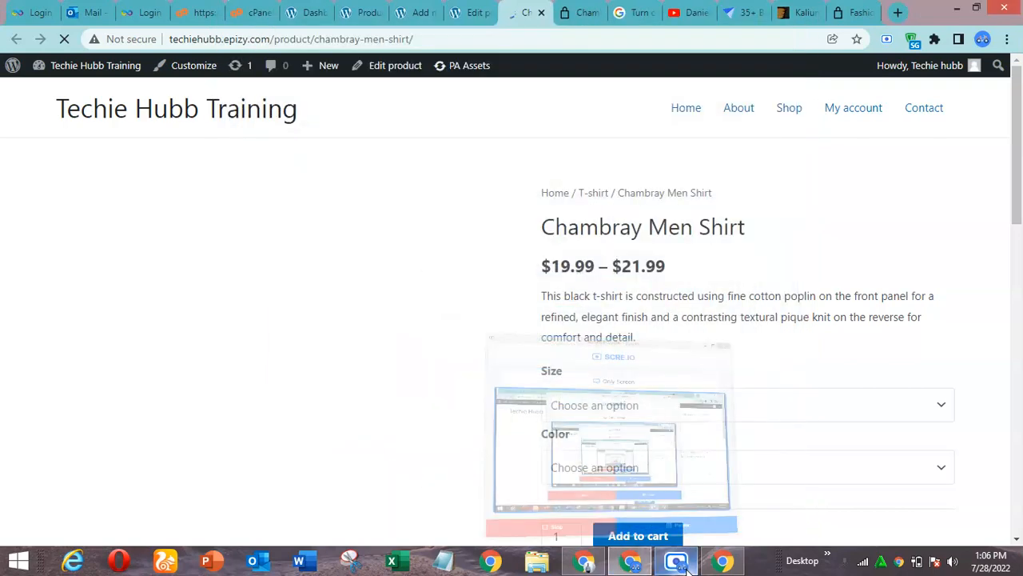
left_click_drag(1020, 195, 1020, 438)
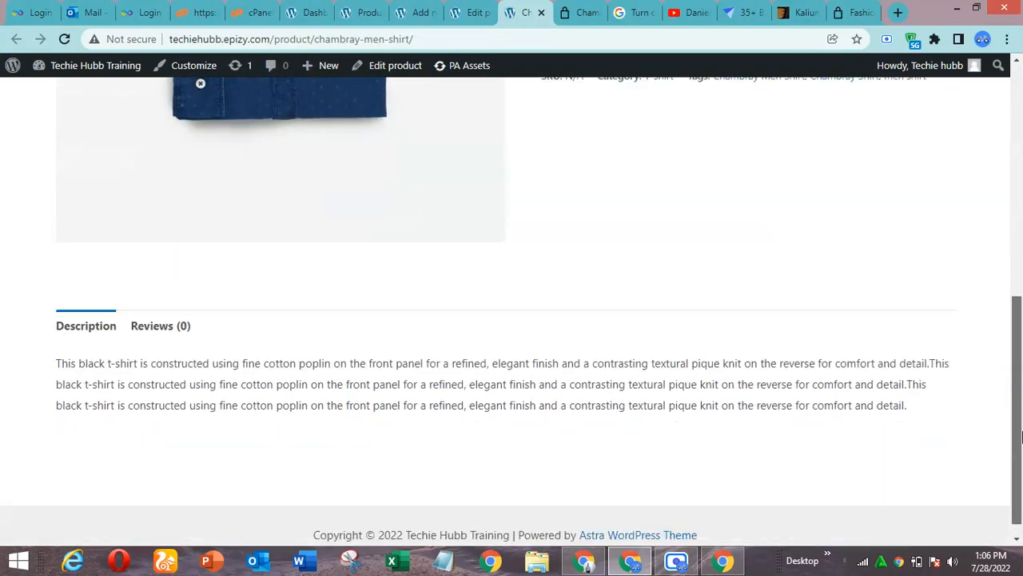
left_click_drag(1020, 450, 1020, 249)
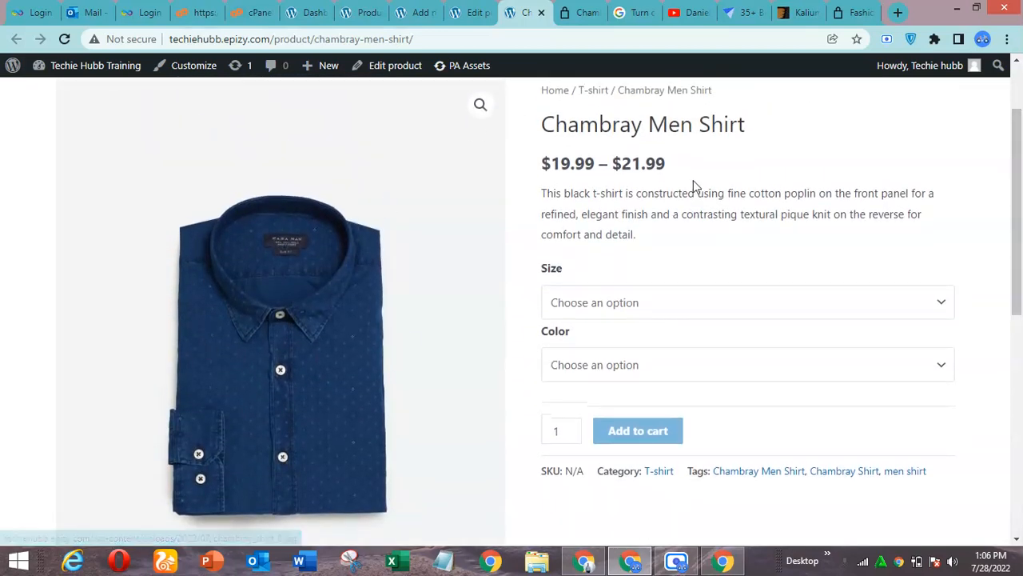
left_click_drag(1020, 182, 1020, 120)
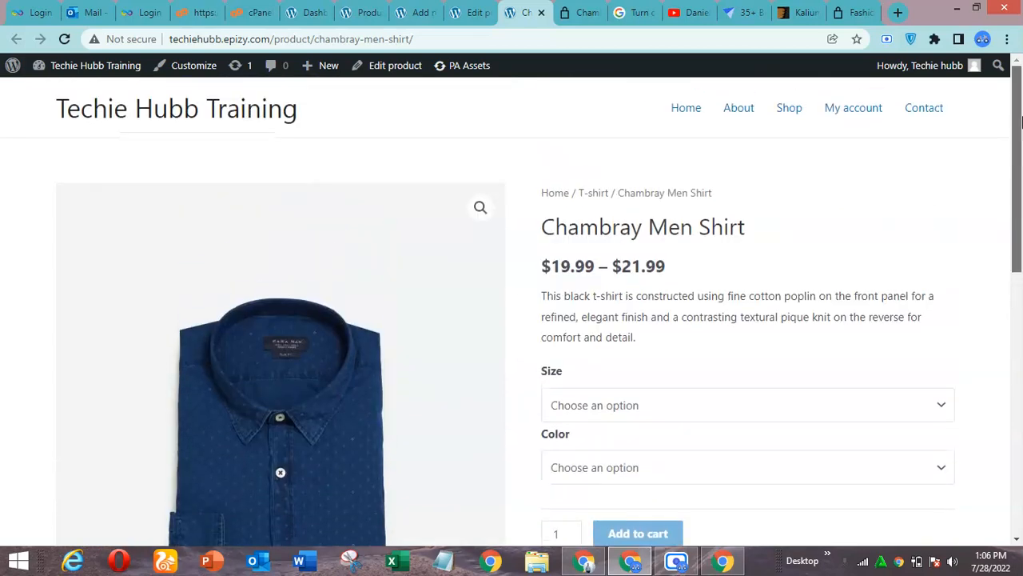
left_click_drag(1020, 120, 1020, 133)
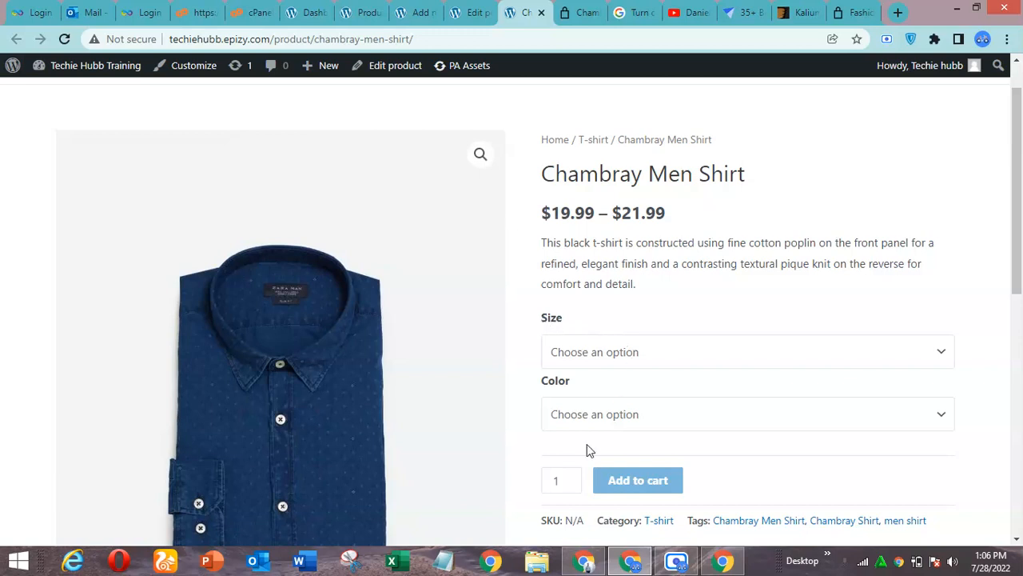
Choose size Small and color Blue on the store page to check that variation's price
left_click(776, 360)
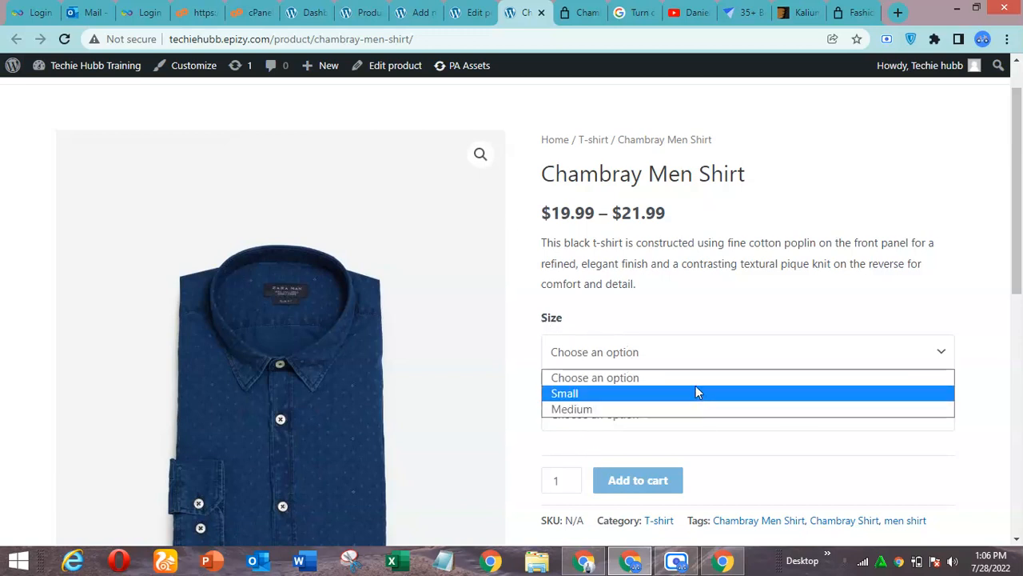
left_click(792, 338)
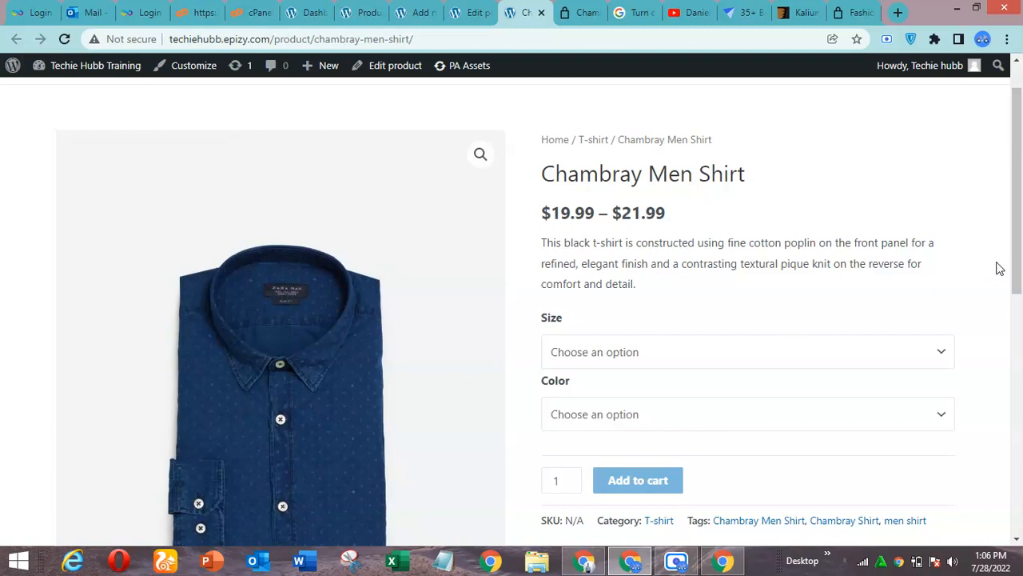
scroll(799, 320, "down", 2)
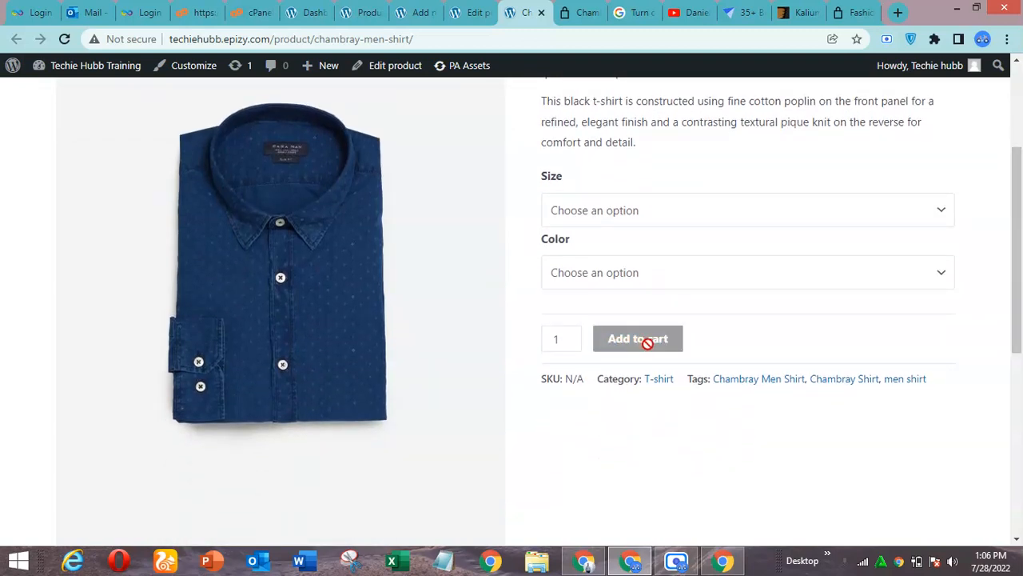
left_click(759, 219)
left_click(713, 248)
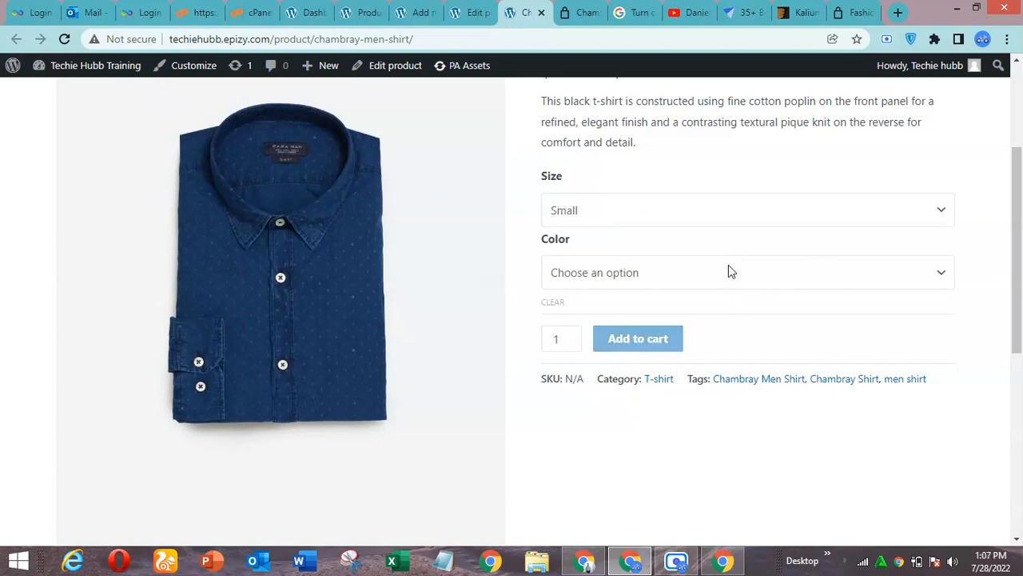
left_click(729, 272)
left_click(677, 313)
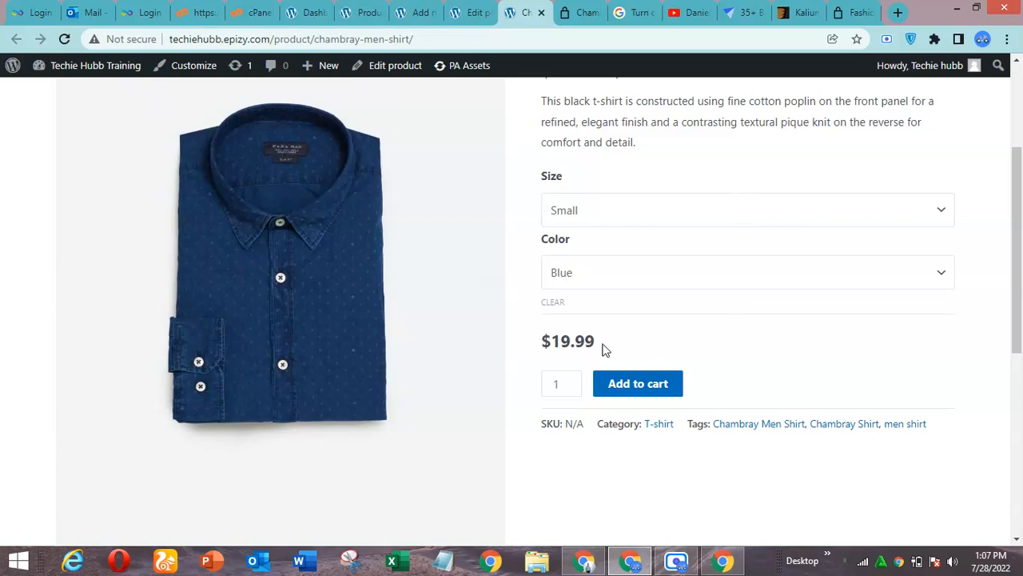
Switch the size to Medium and back to Small to compare the prices of the Blue shirt
left_click(692, 208)
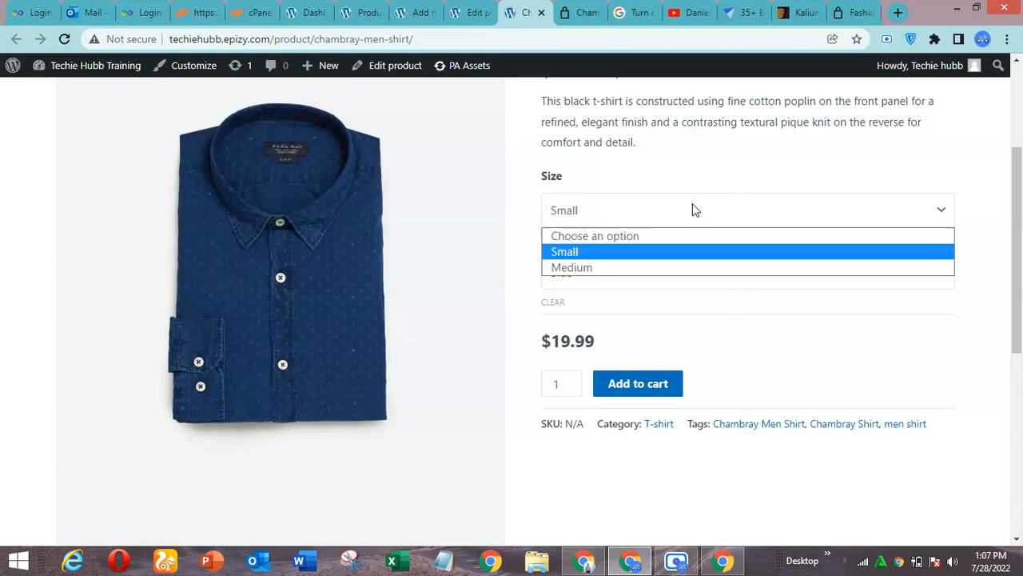
left_click(674, 267)
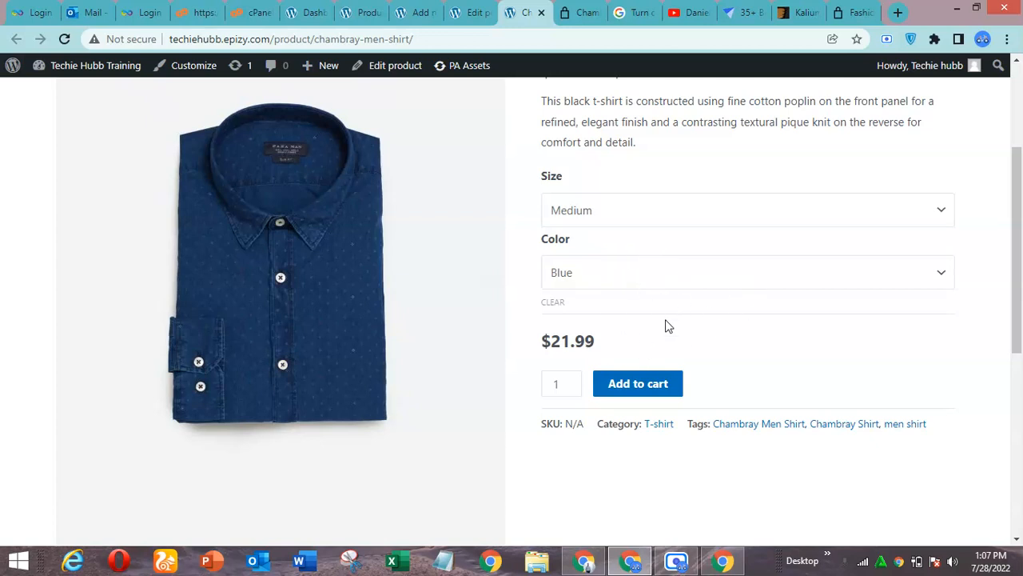
left_click(645, 215)
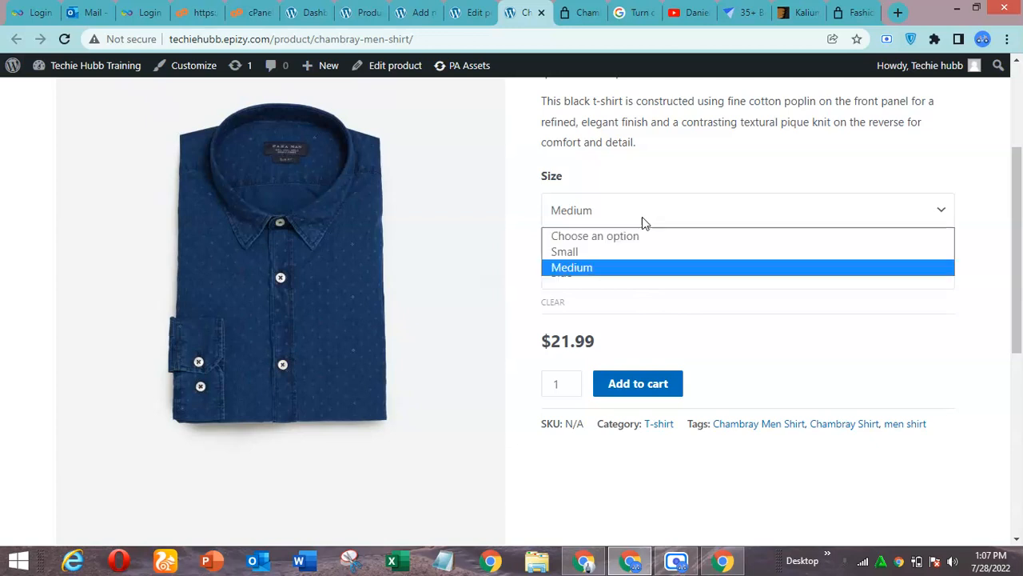
left_click(621, 246)
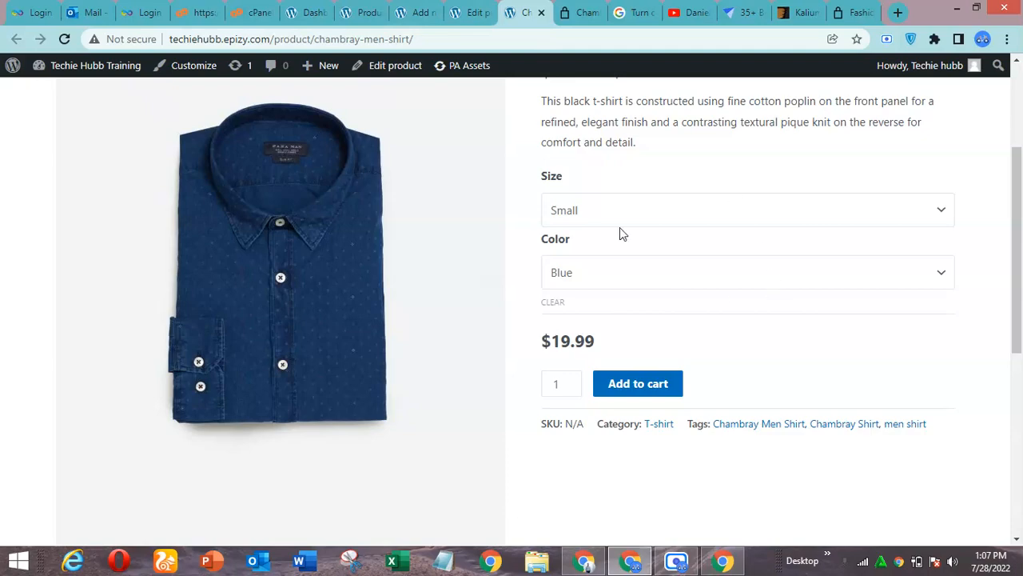
Return to the product editor and set chambray_shirt_1.jpg as the image of the Medium Blue variation
left_click(473, 11)
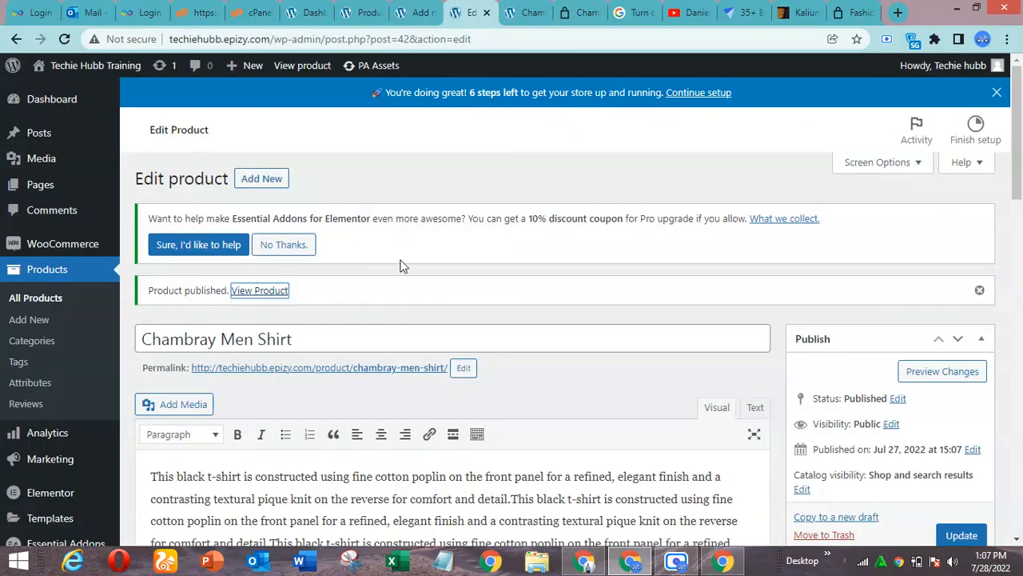
left_click_drag(1018, 187, 1017, 318)
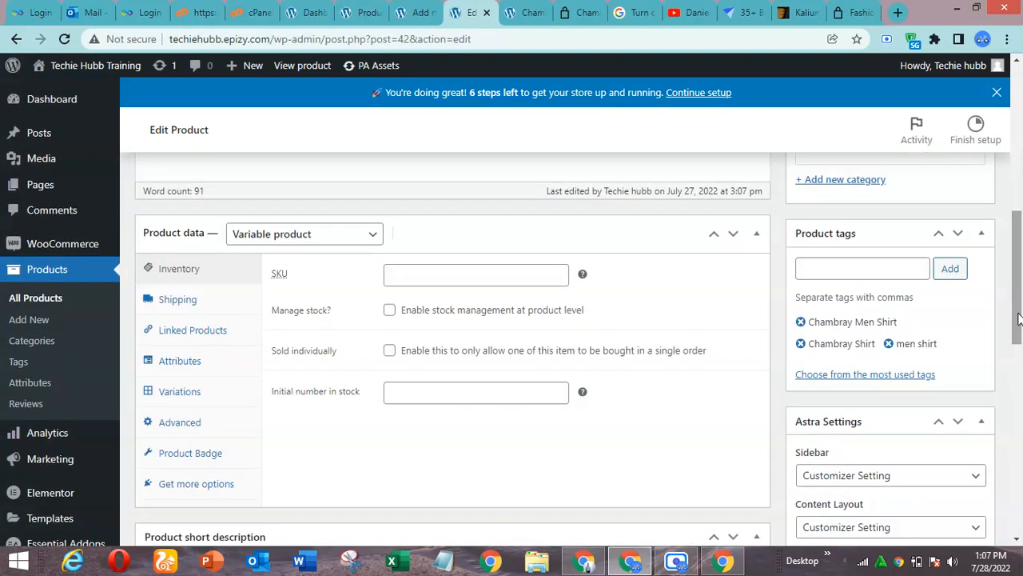
left_click(210, 392)
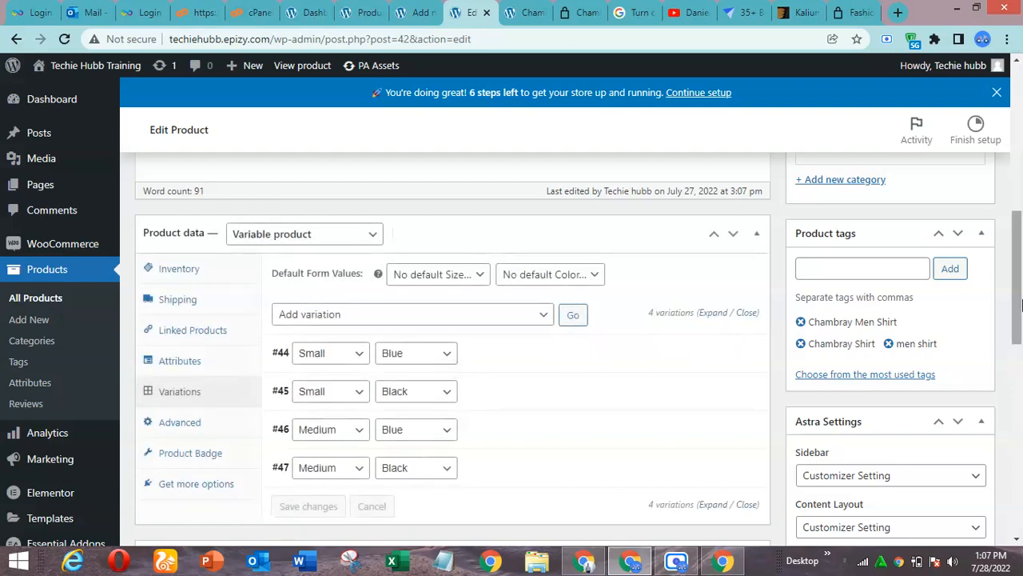
scroll(1019, 303, "down", 1)
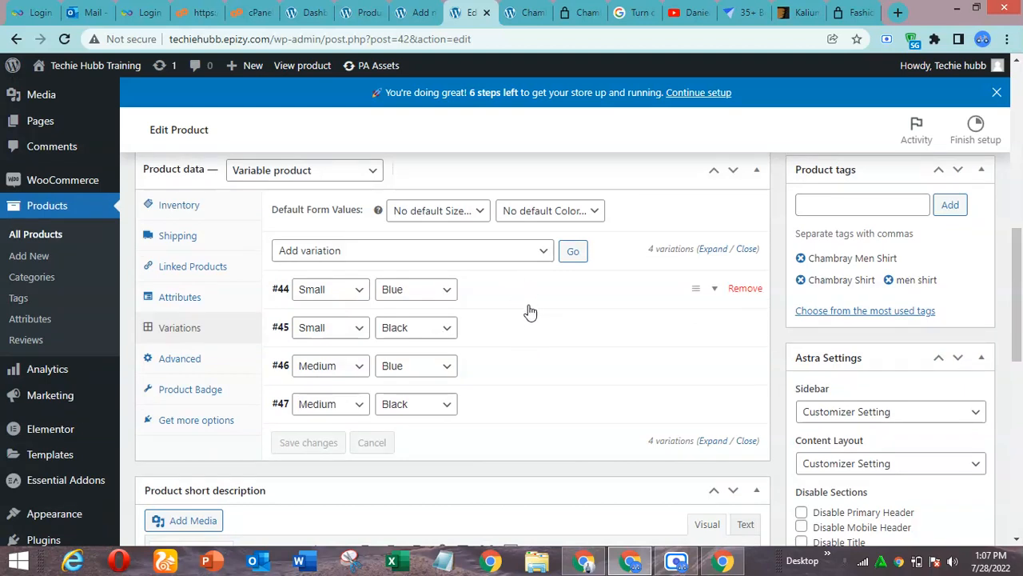
left_click(525, 370)
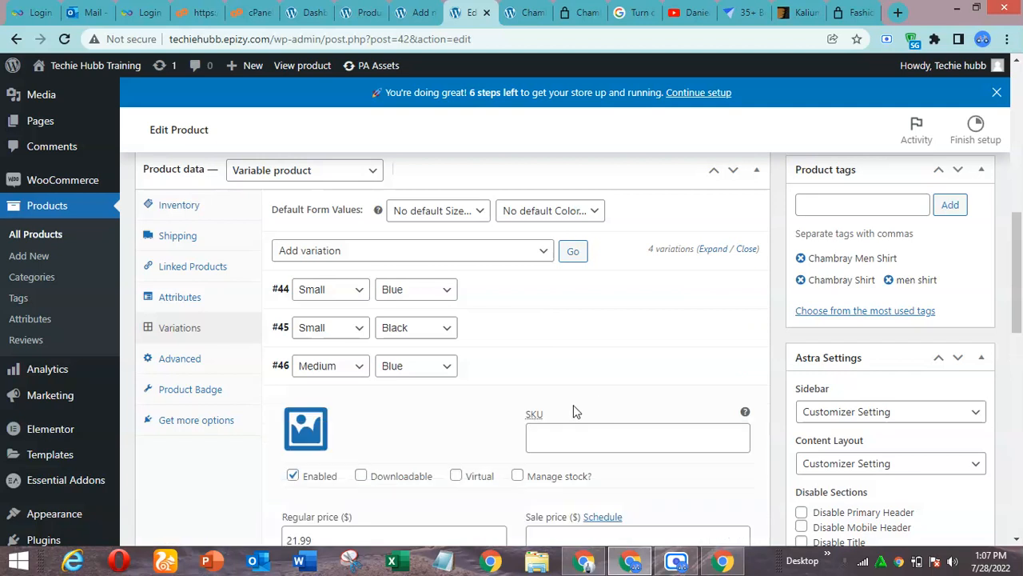
left_click(324, 436)
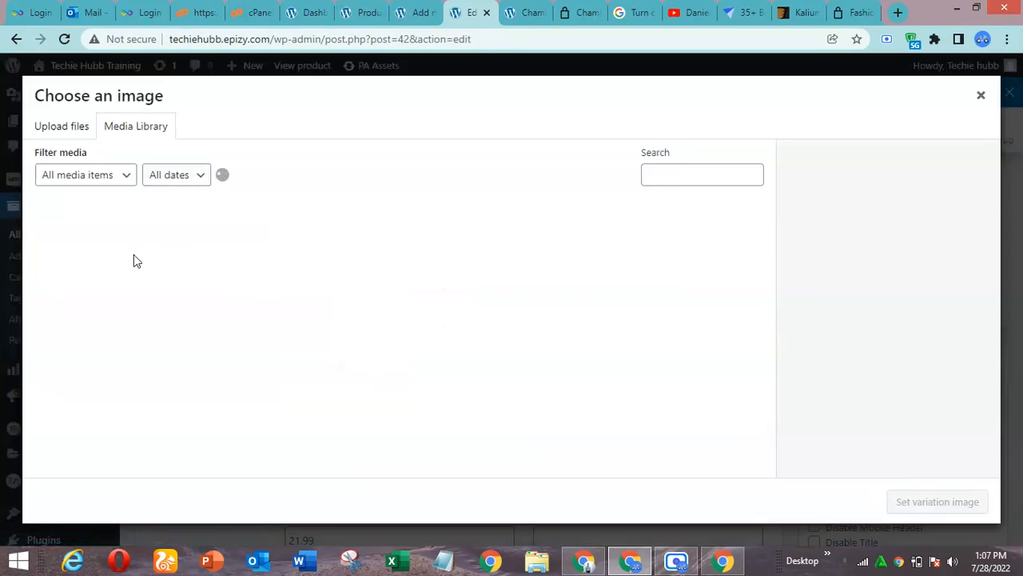
left_click(66, 249)
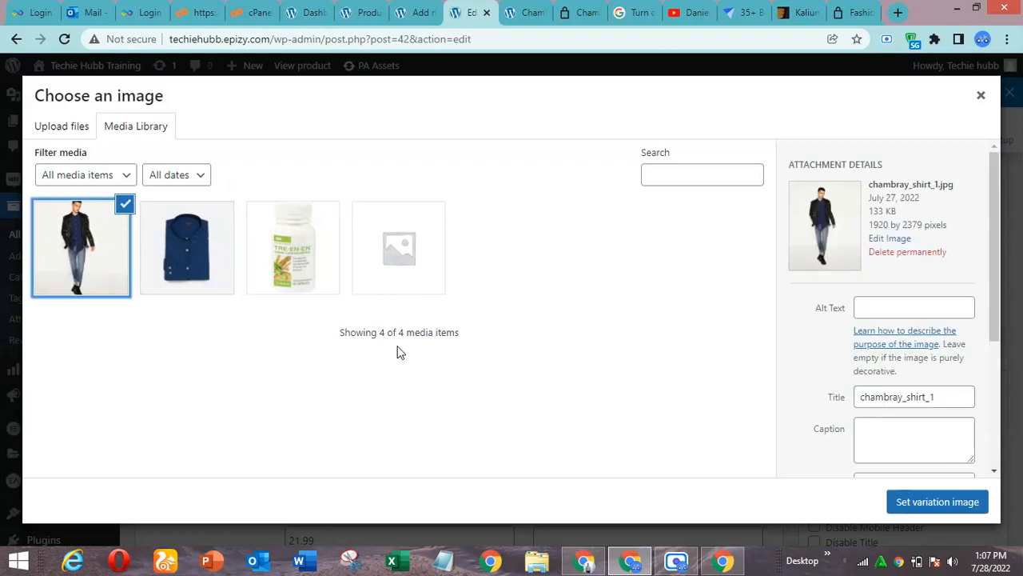
left_click(936, 510)
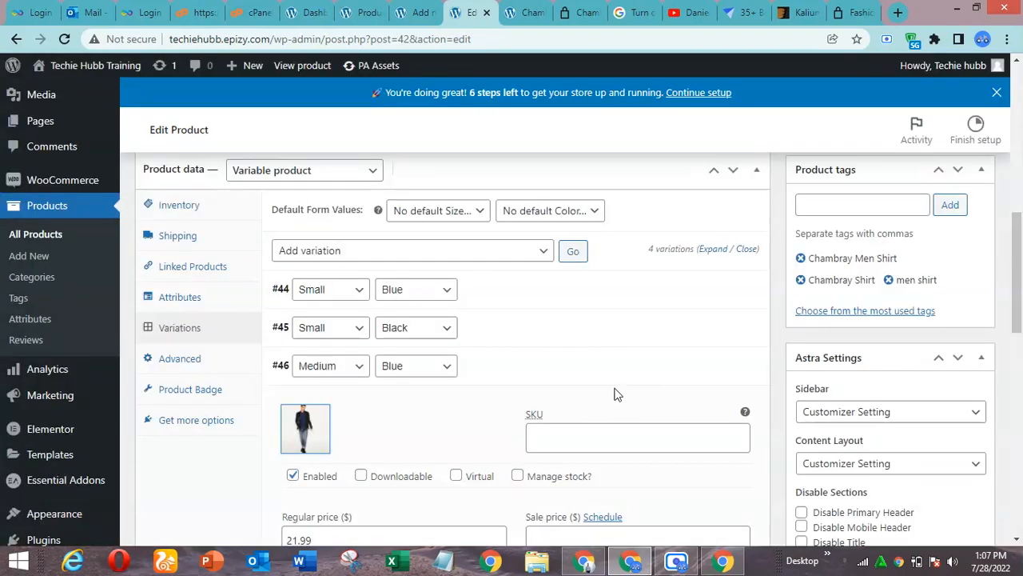
Set chambray_shirt_1.jpg as the image of the Medium Black variation
left_click(555, 372)
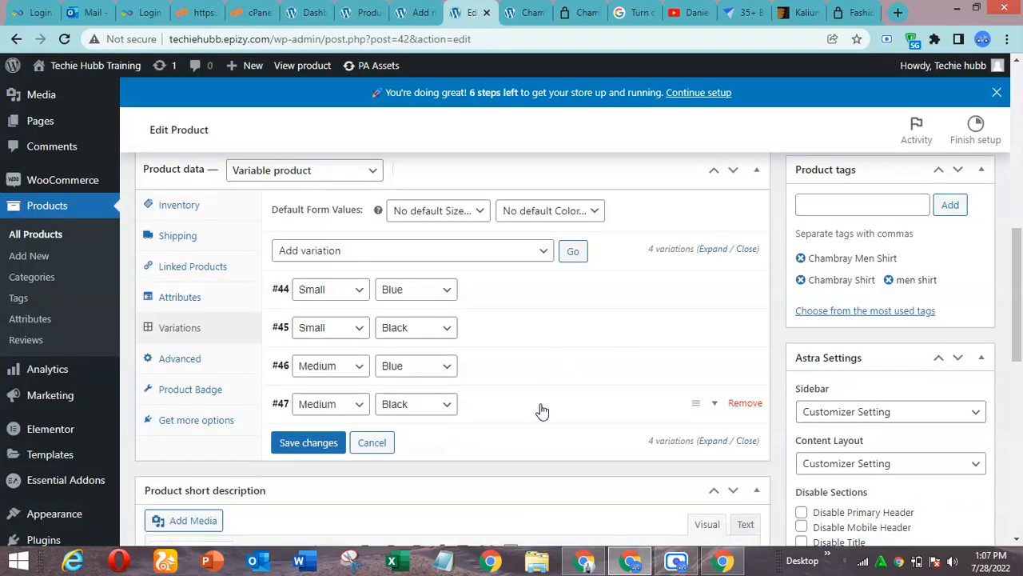
left_click(542, 408)
left_click(313, 463)
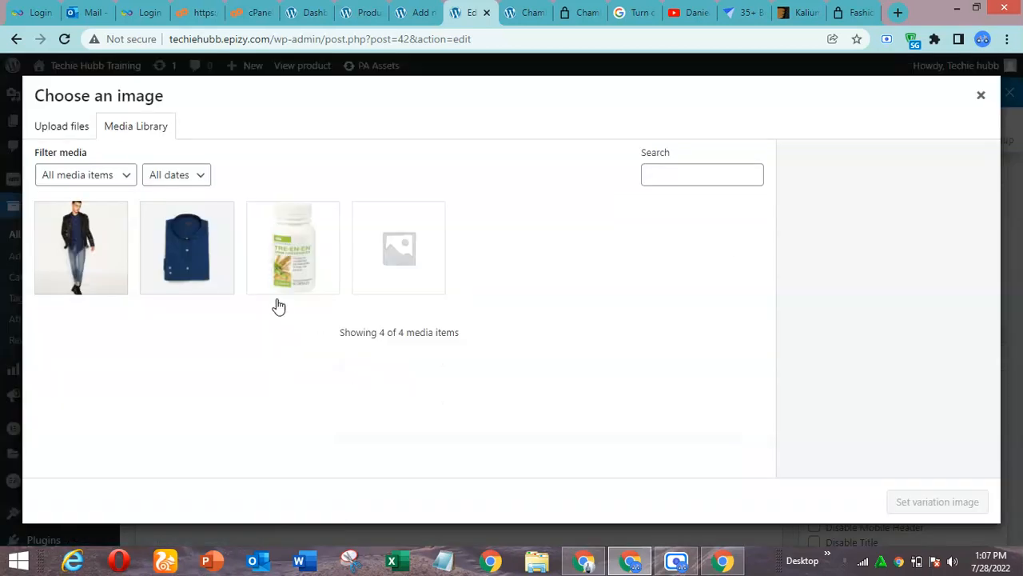
left_click(89, 270)
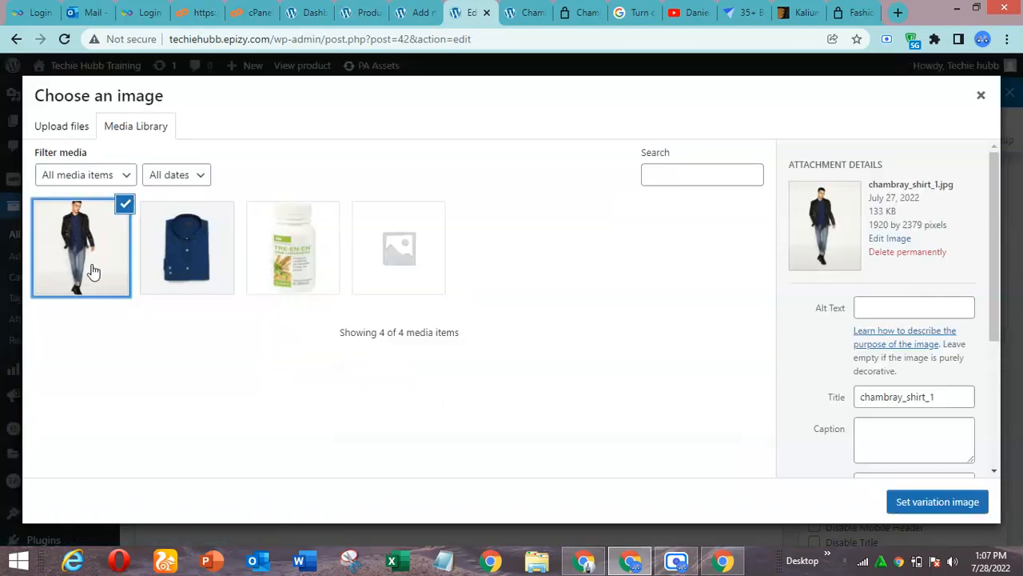
left_click(914, 503)
Save the variation changes and update the Chambray Men Shirt product, returning to its store page
scroll(1022, 407, "down", 6)
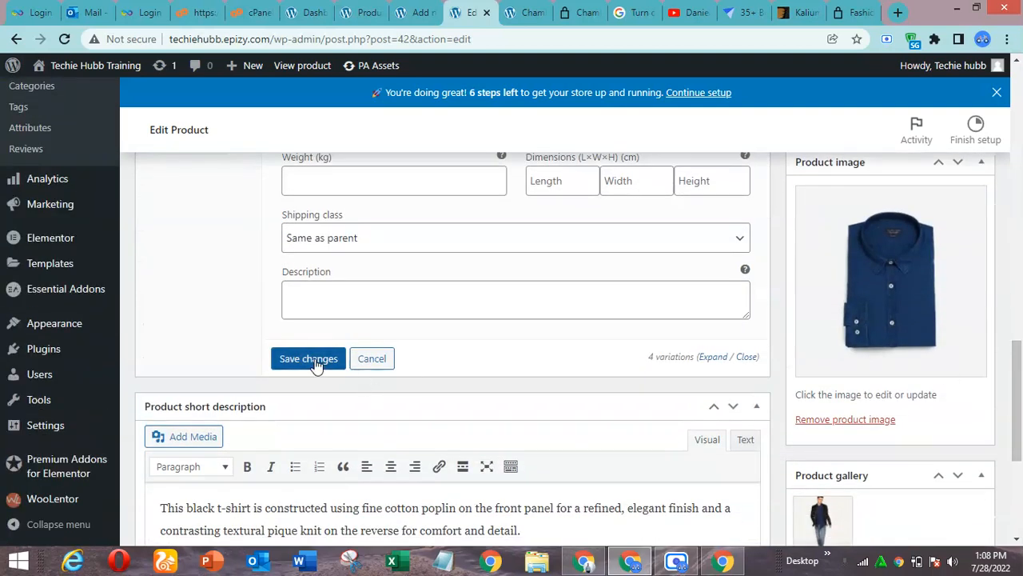
left_click(318, 361)
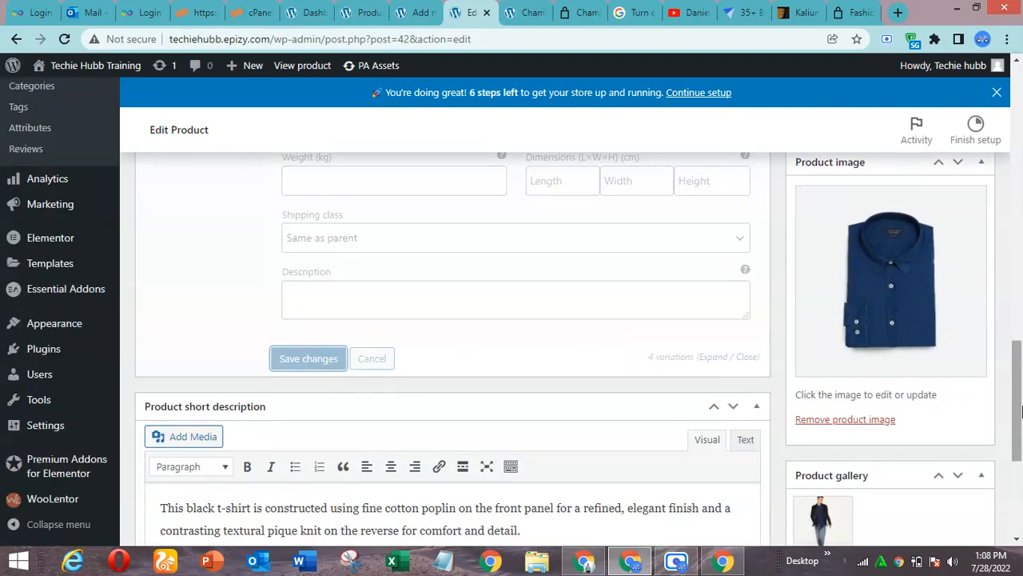
scroll(1020, 335, "up", 4)
scroll(1022, 334, "up", 10)
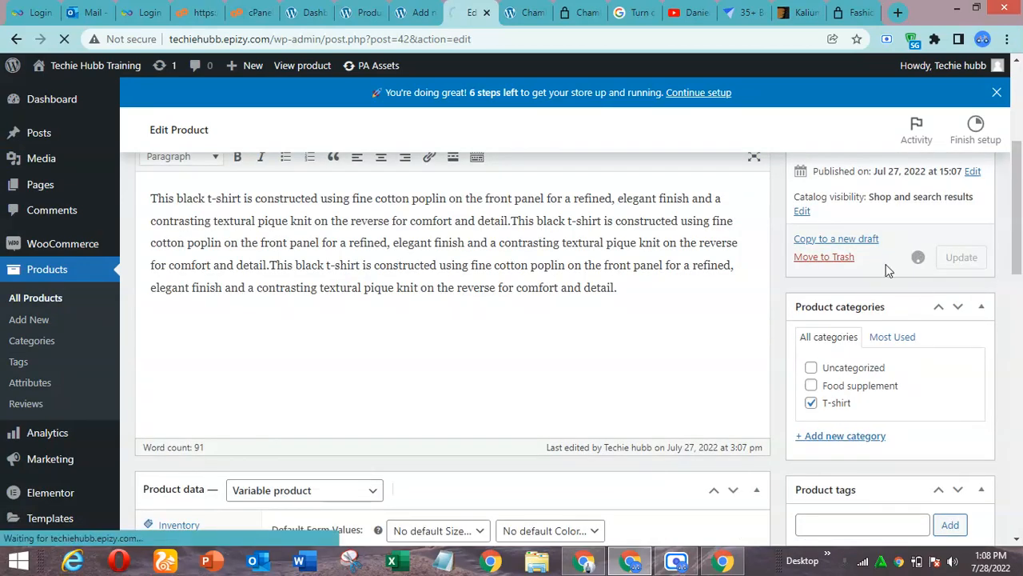
left_click_drag(1022, 256, 1021, 226)
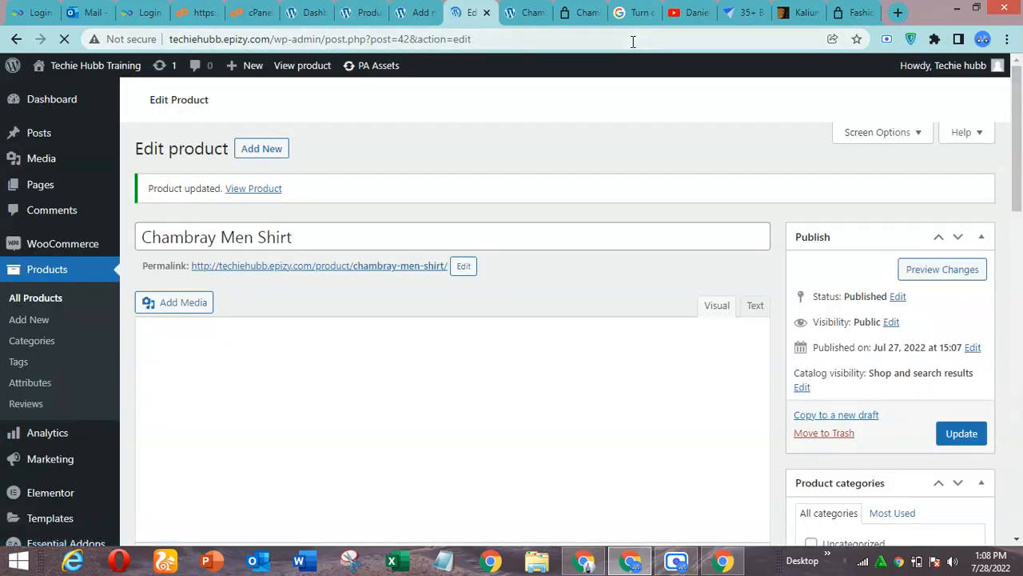
left_click(540, 11)
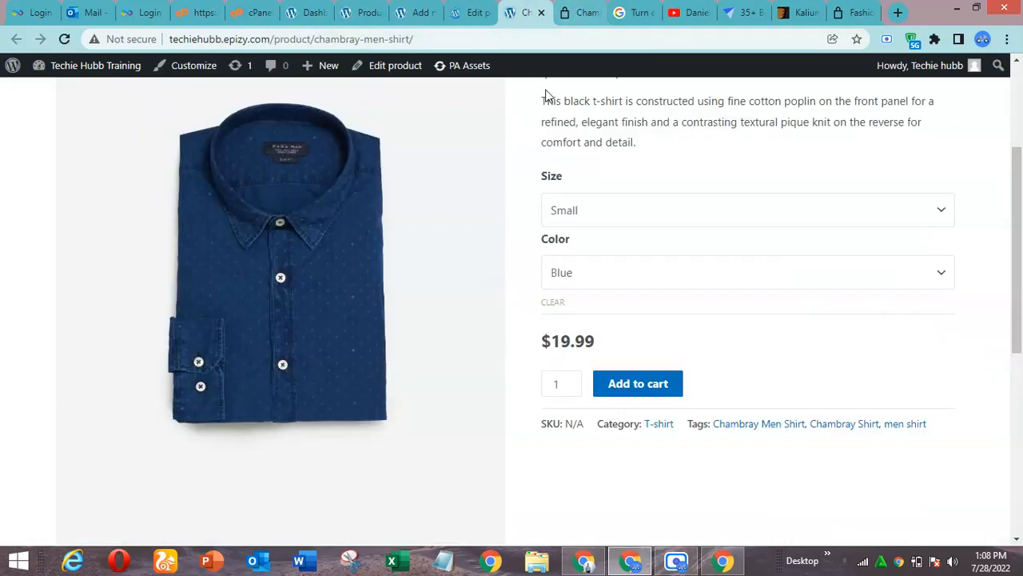
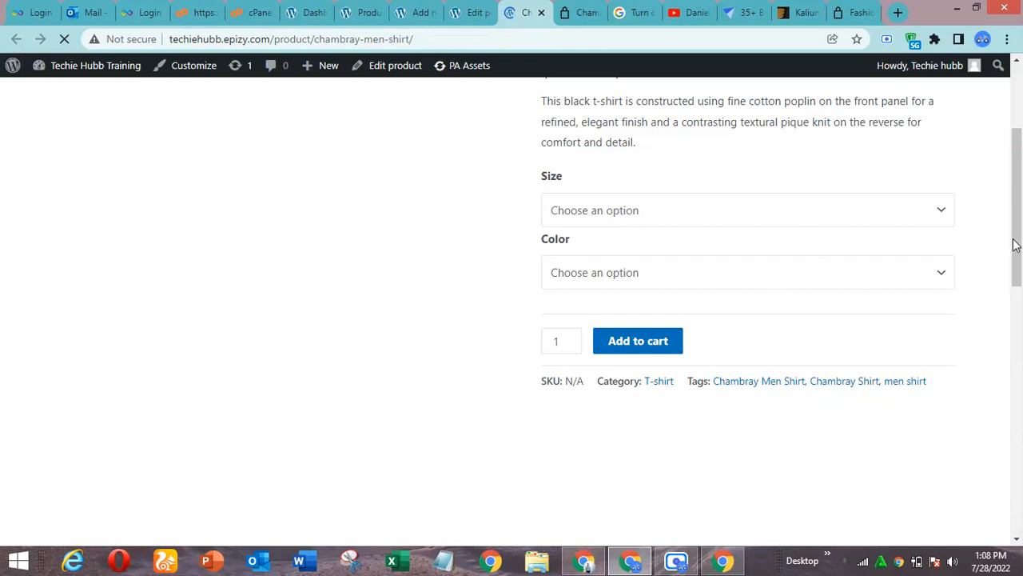
Choose size Medium and color Blue on the reloaded store page to check that variation's image and price
left_click_drag(1018, 224, 1021, 116)
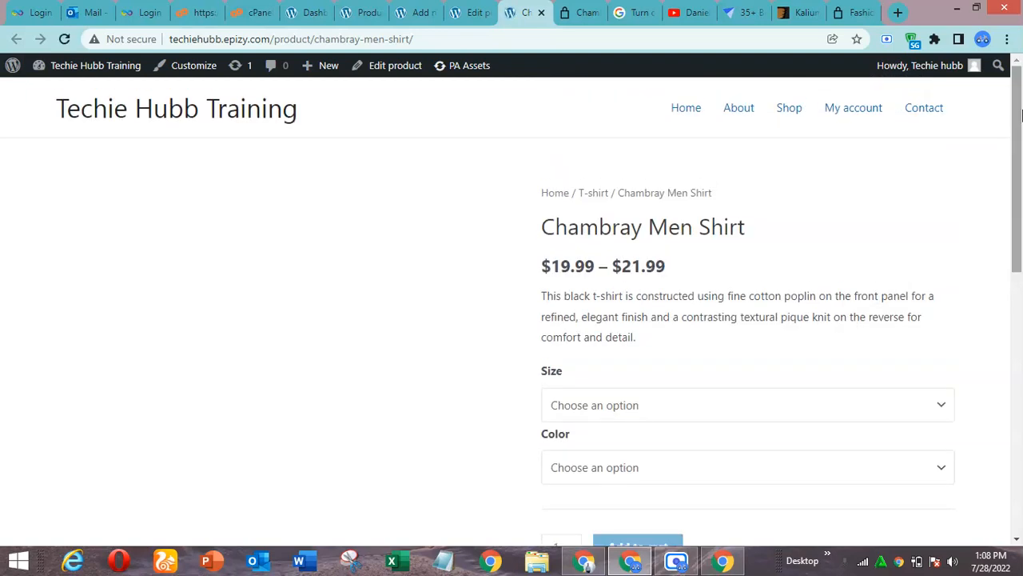
left_click_drag(1020, 132, 1022, 228)
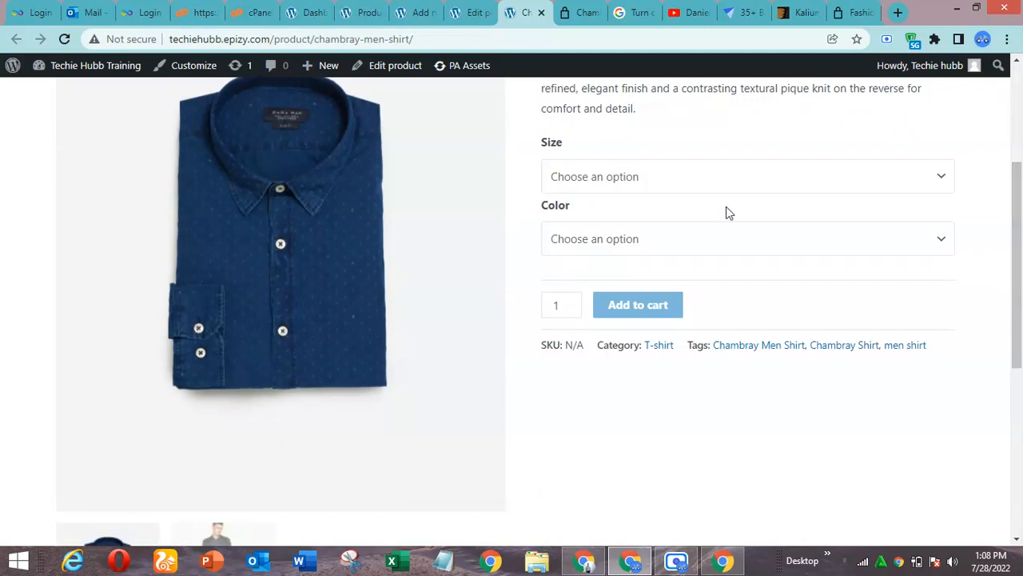
left_click(701, 183)
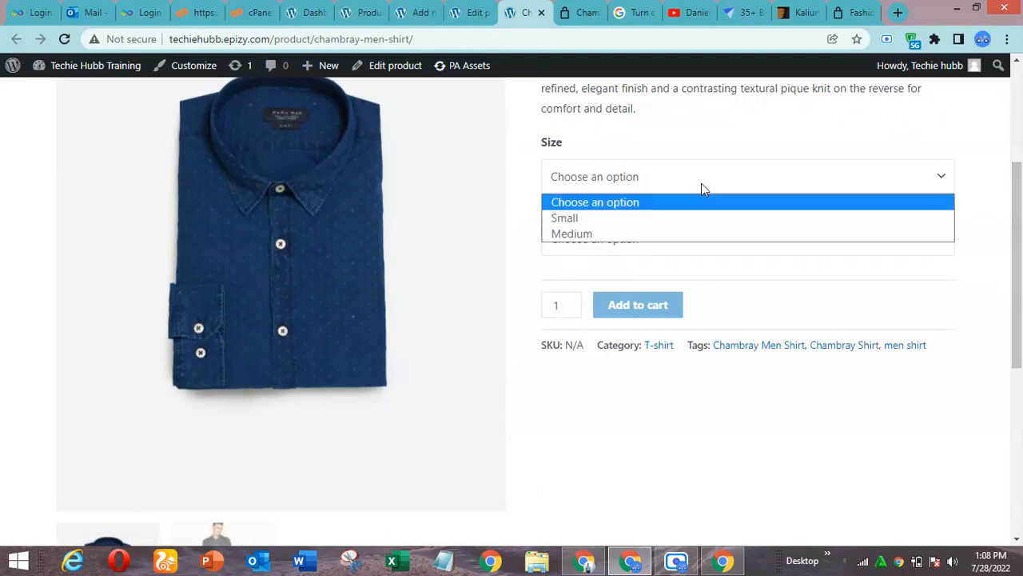
left_click(645, 234)
left_click(671, 242)
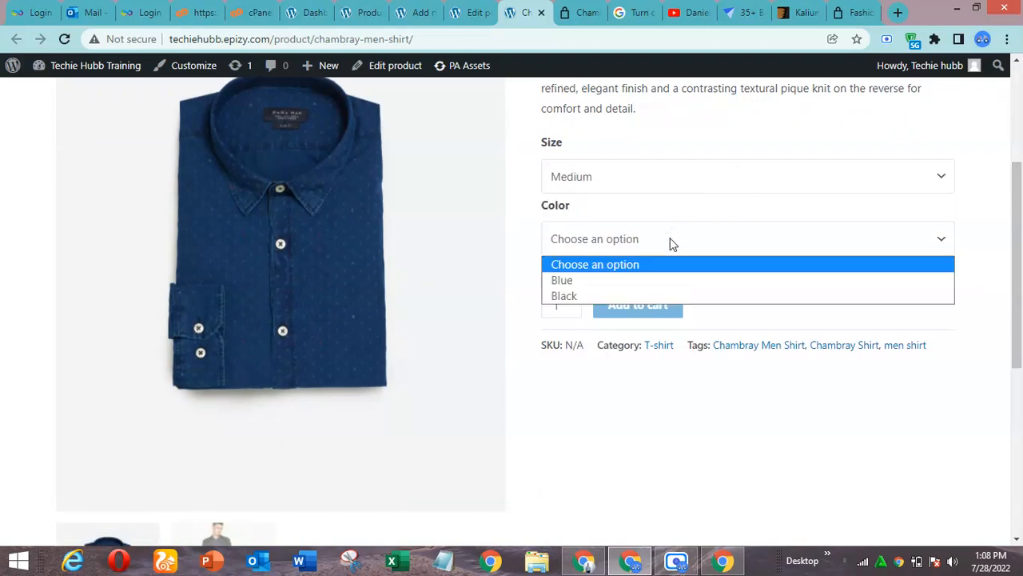
left_click(649, 281)
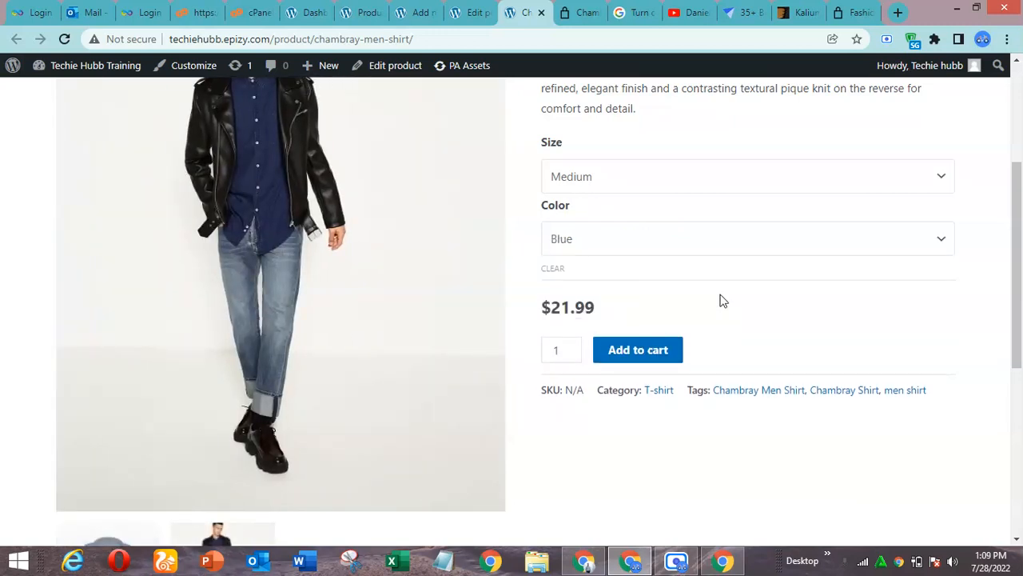
Switch the size to Small with the color still Blue to compare the variation's image and price
left_click(759, 177)
left_click(730, 218)
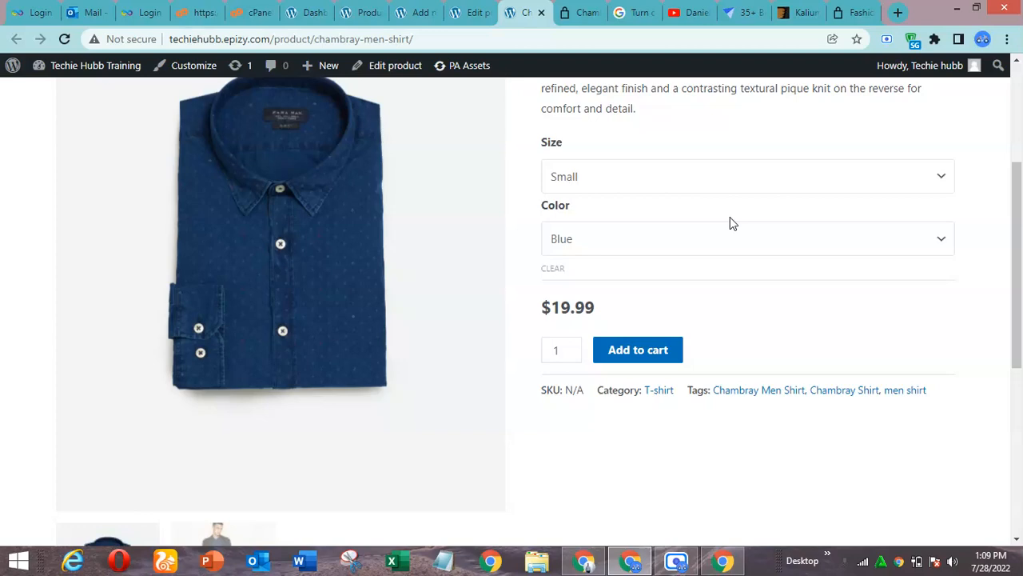
left_click_drag(1021, 232, 1020, 149)
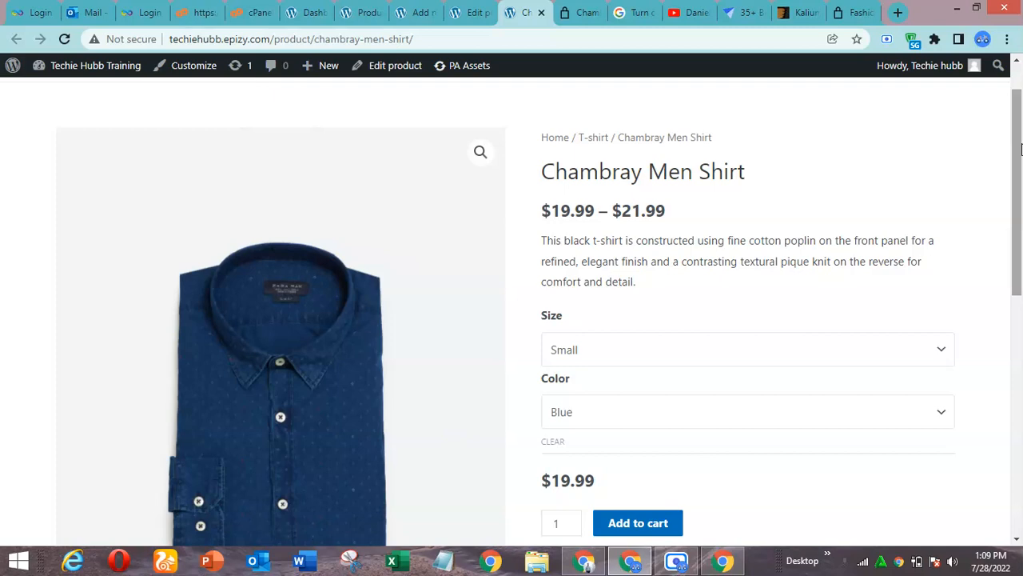
left_click_drag(1021, 130, 1022, 106)
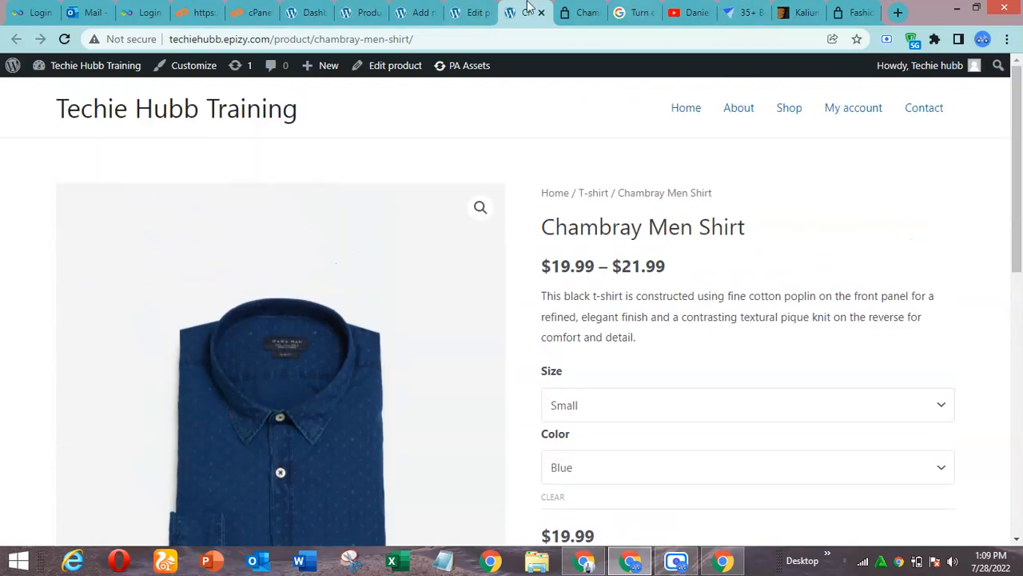